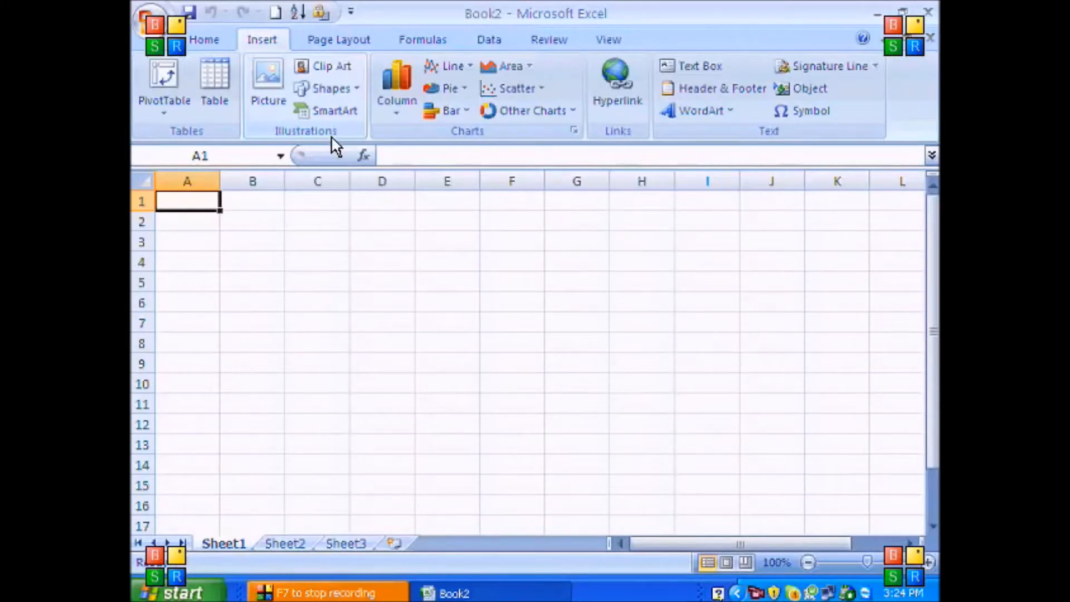
Insert the "animation" picture from My Pictures at cell B2.
left_click(274, 218)
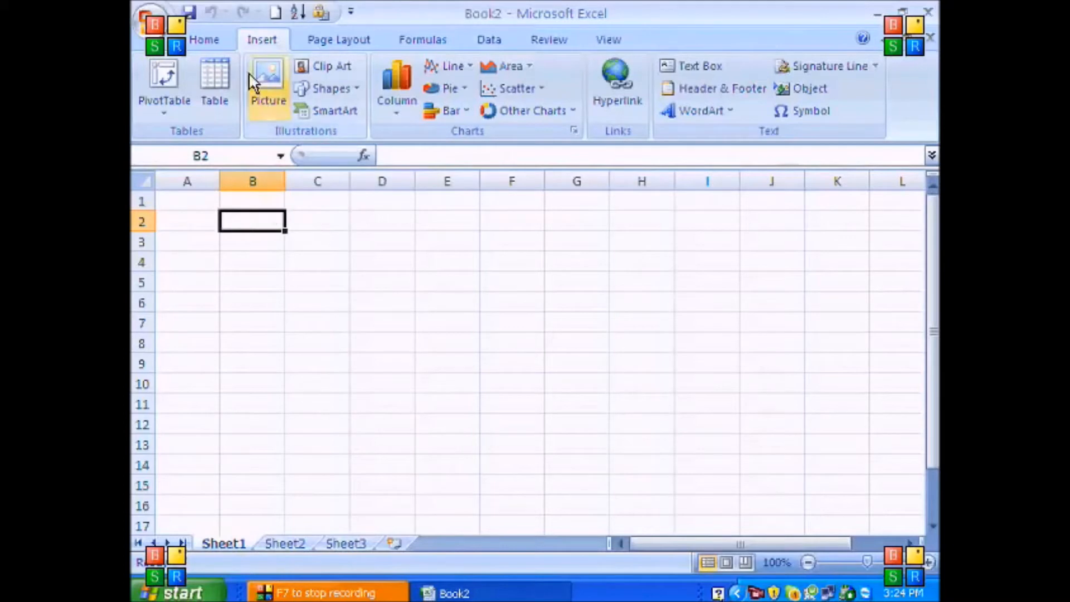
left_click(272, 75)
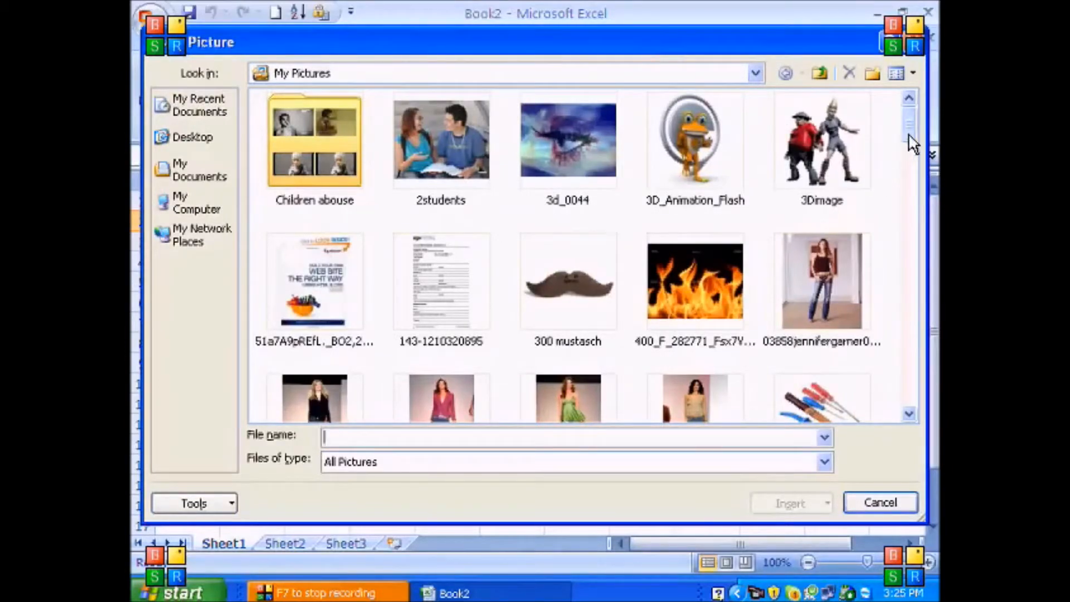
left_click_drag(915, 137, 923, 214)
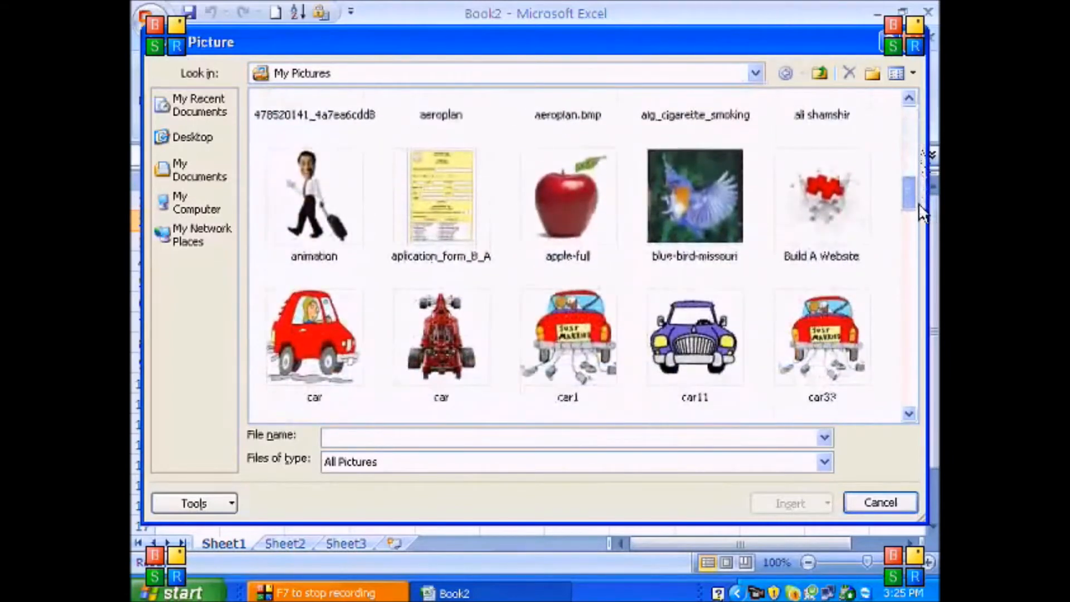
left_click(308, 226)
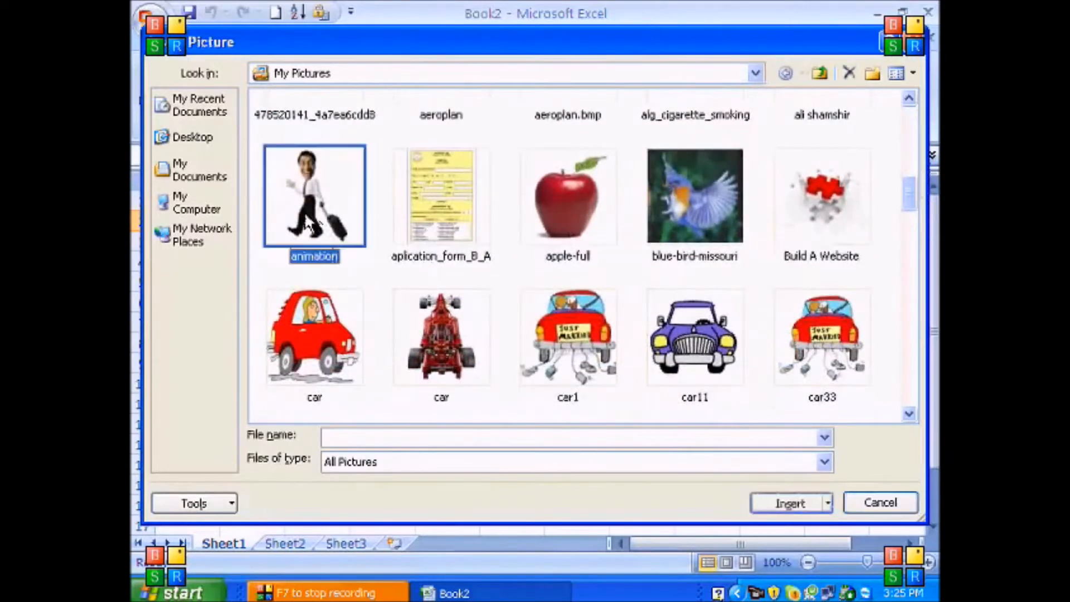
left_click(815, 503)
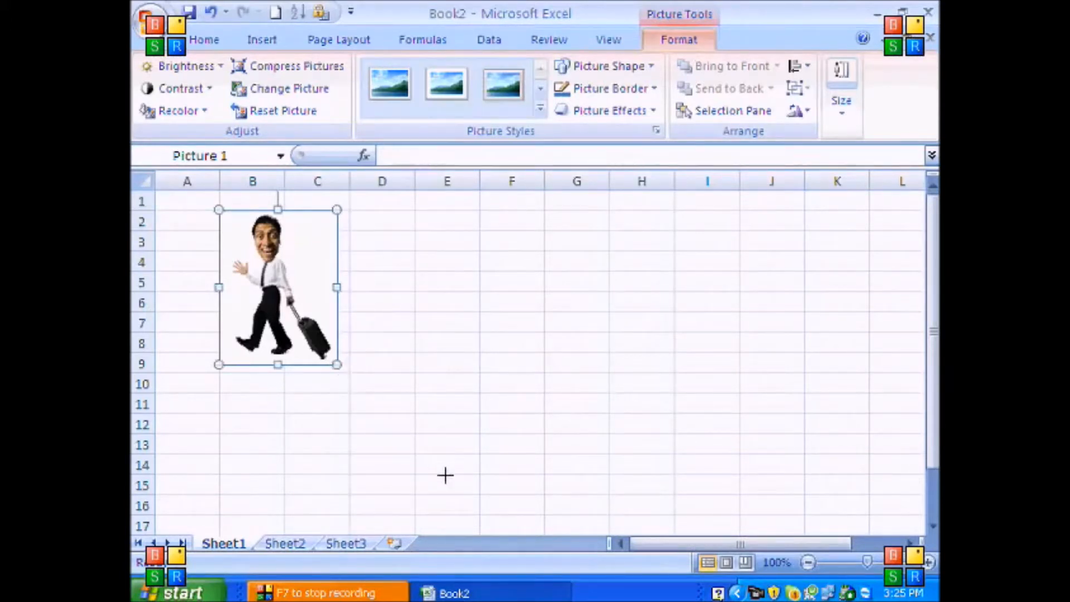
Enlarge the inserted picture to about four columns wide and move it across to columns H to K.
left_click_drag(445, 475, 454, 518)
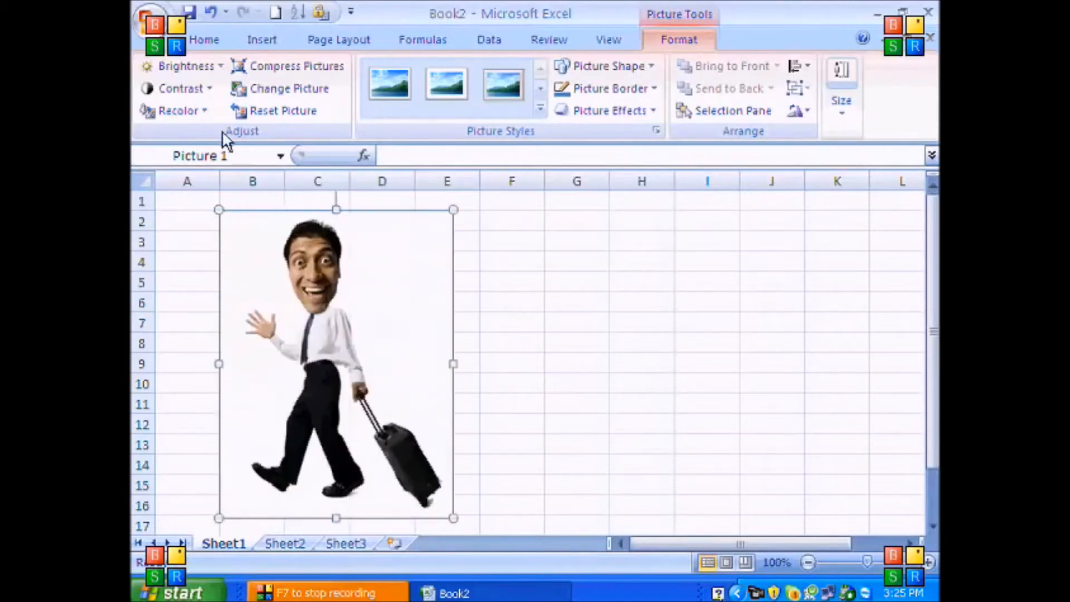
left_click(184, 67)
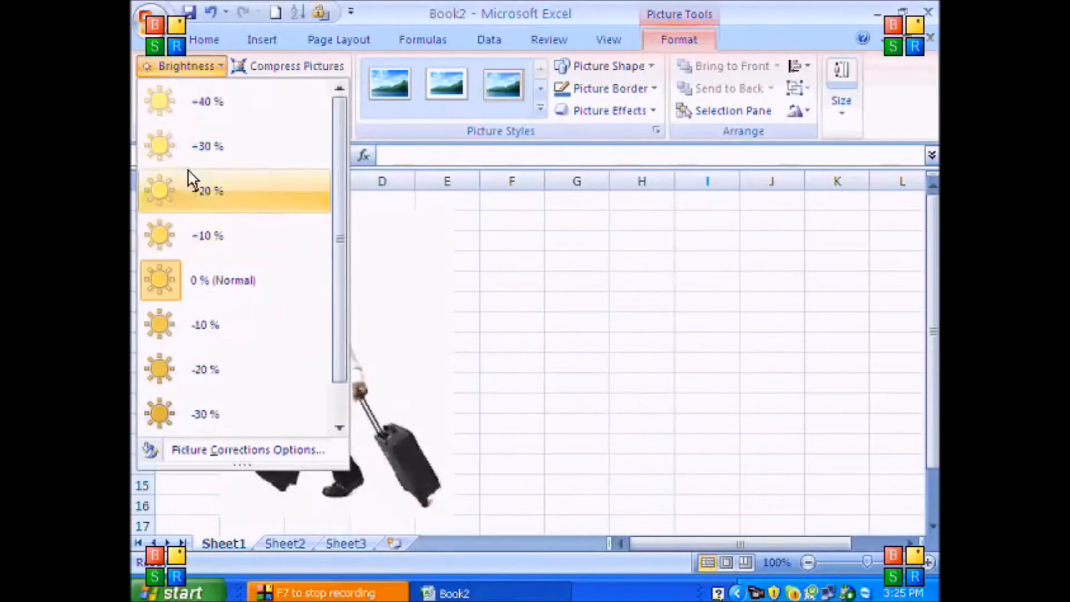
left_click(192, 59)
left_click_drag(728, 356, 773, 358)
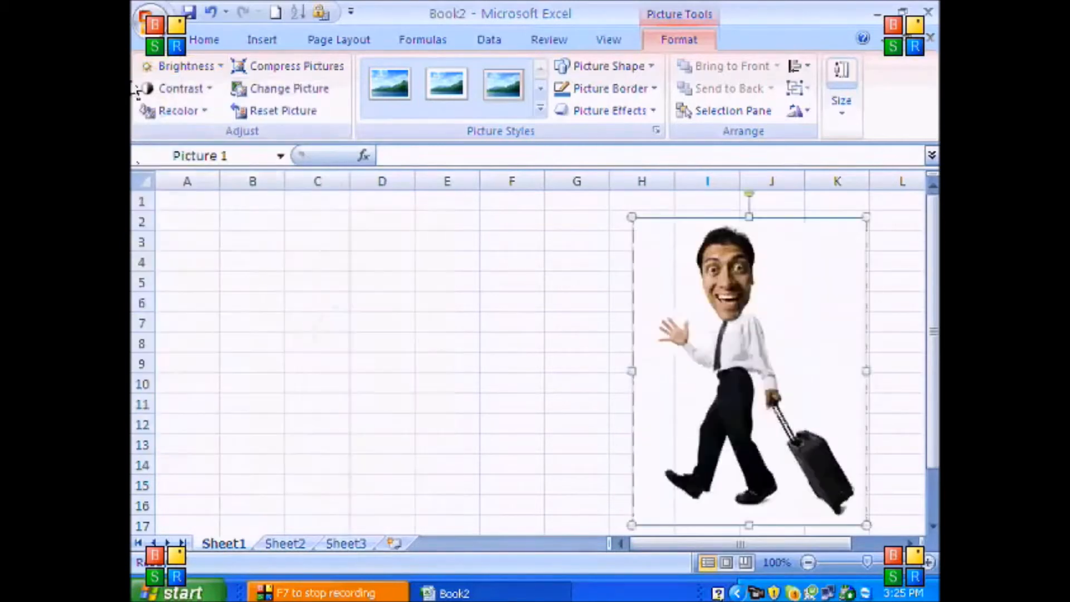
Preview the Brightness, Contrast and Recolor presets on the picture, keeping it at No Recolor.
left_click(184, 66)
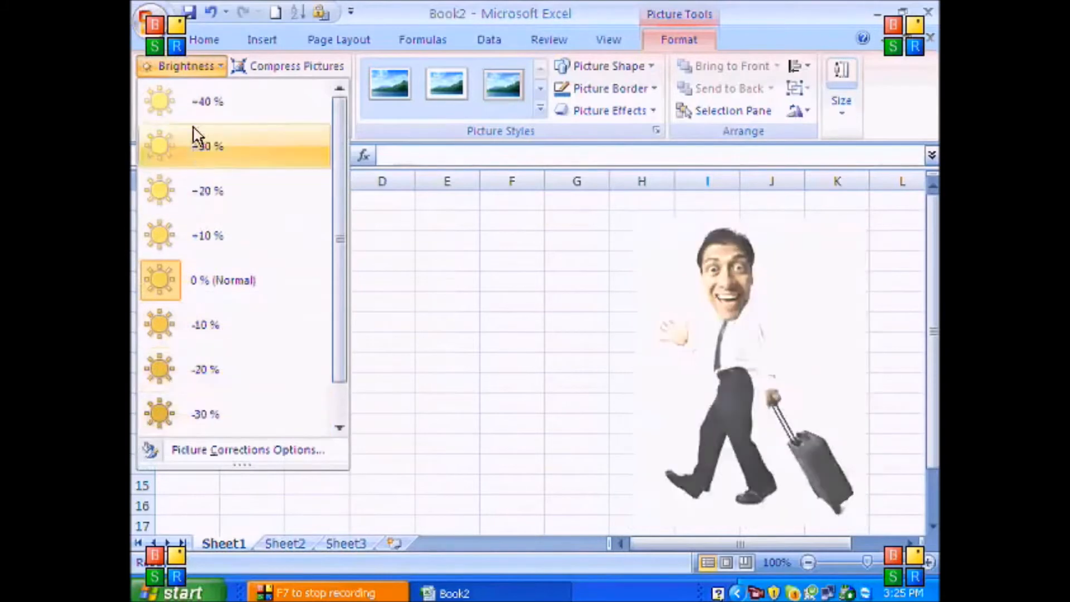
left_click(183, 66)
left_click(180, 89)
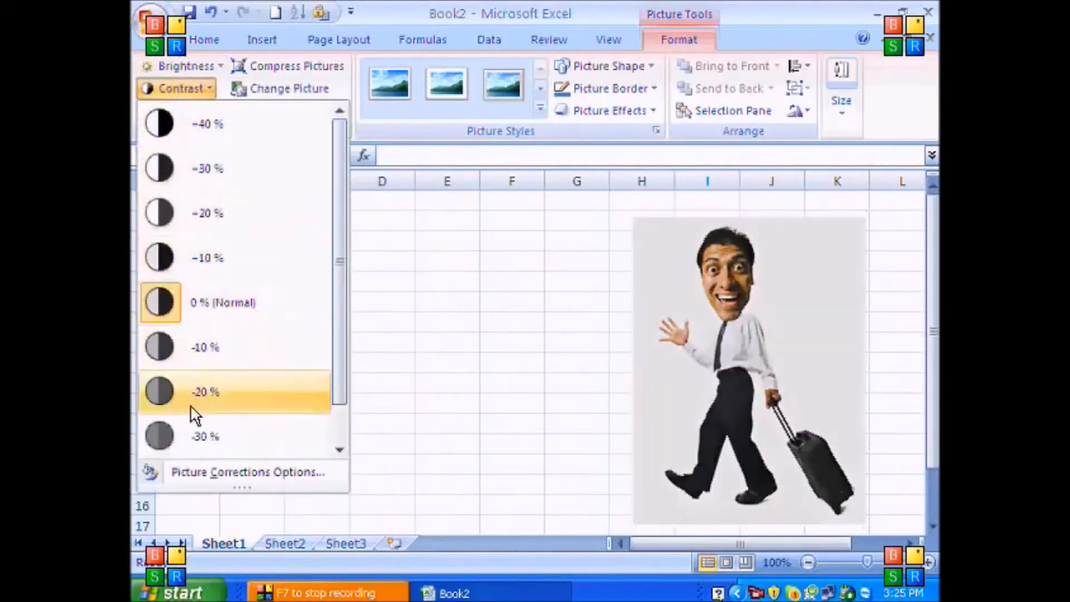
left_click(177, 87)
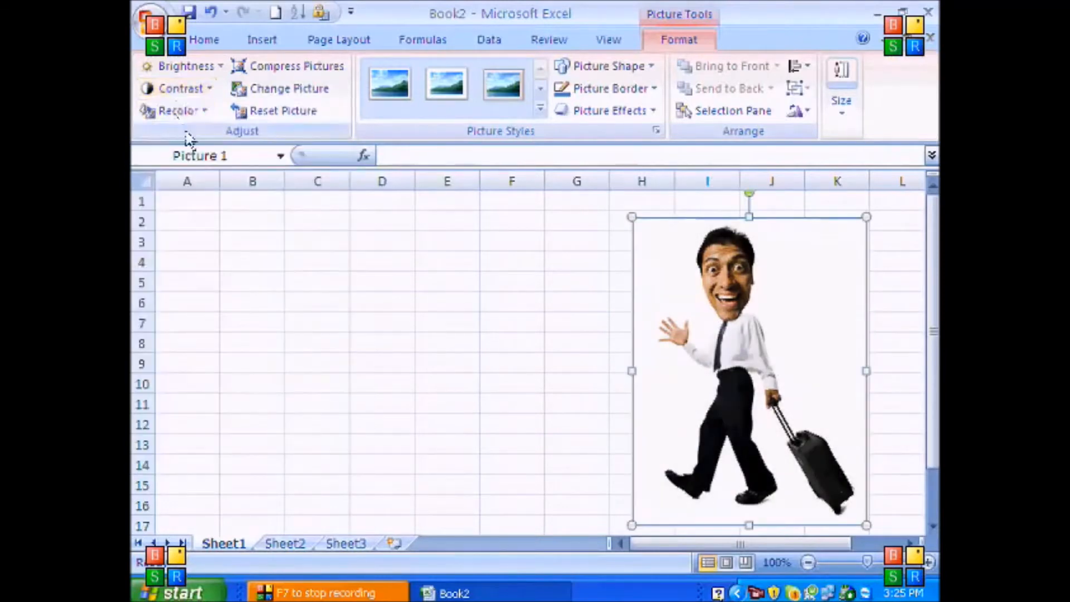
left_click(172, 111)
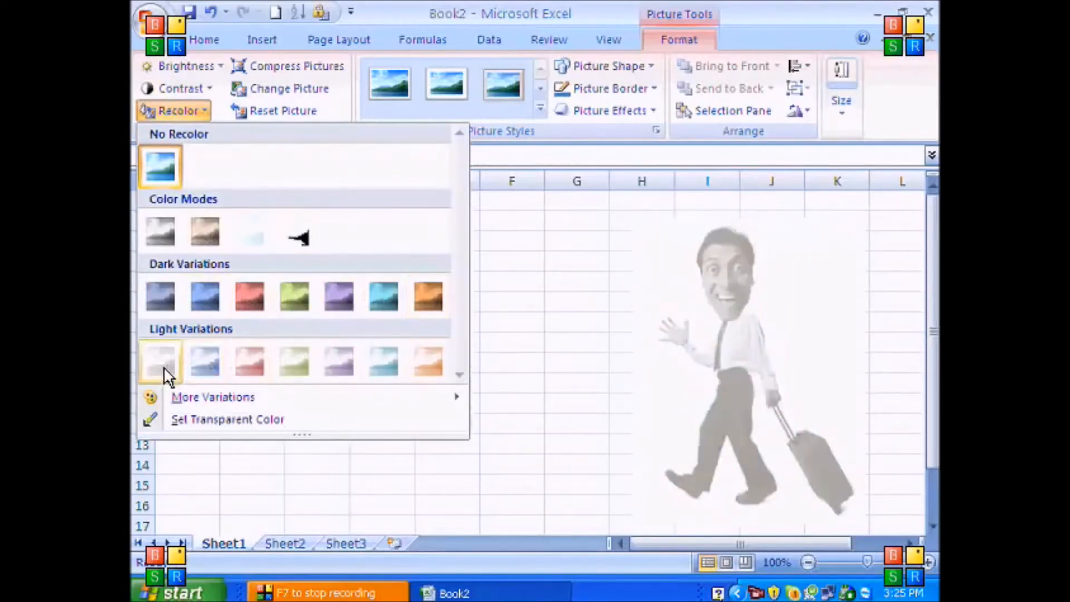
left_click(163, 168)
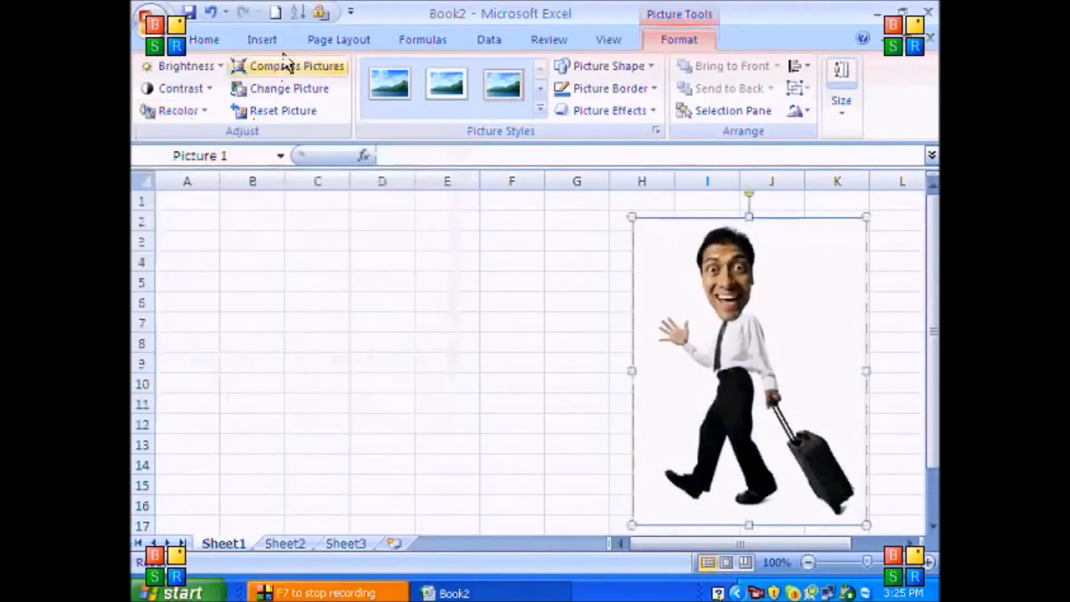
Compress all pictures in the workbook and replace the selected one with the myspace-free-graphic image from My Pictures.
left_click(289, 68)
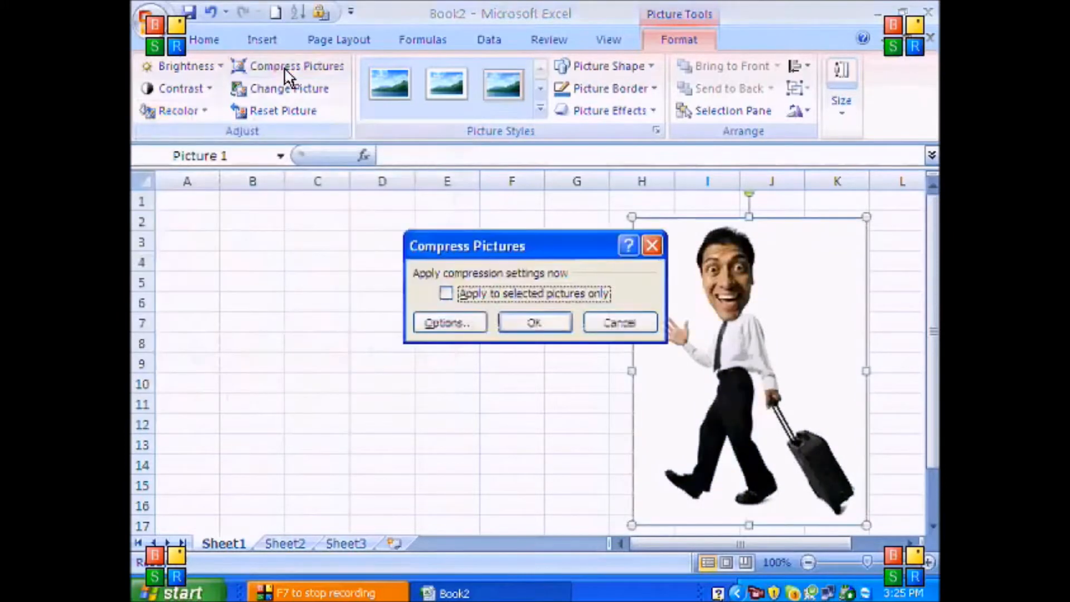
left_click(518, 329)
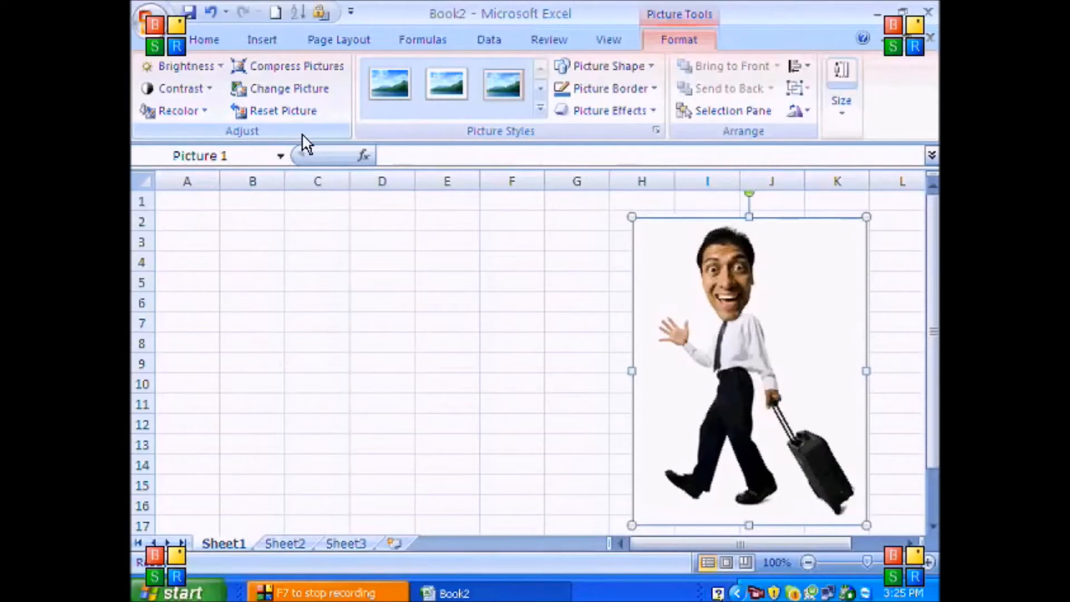
left_click(296, 92)
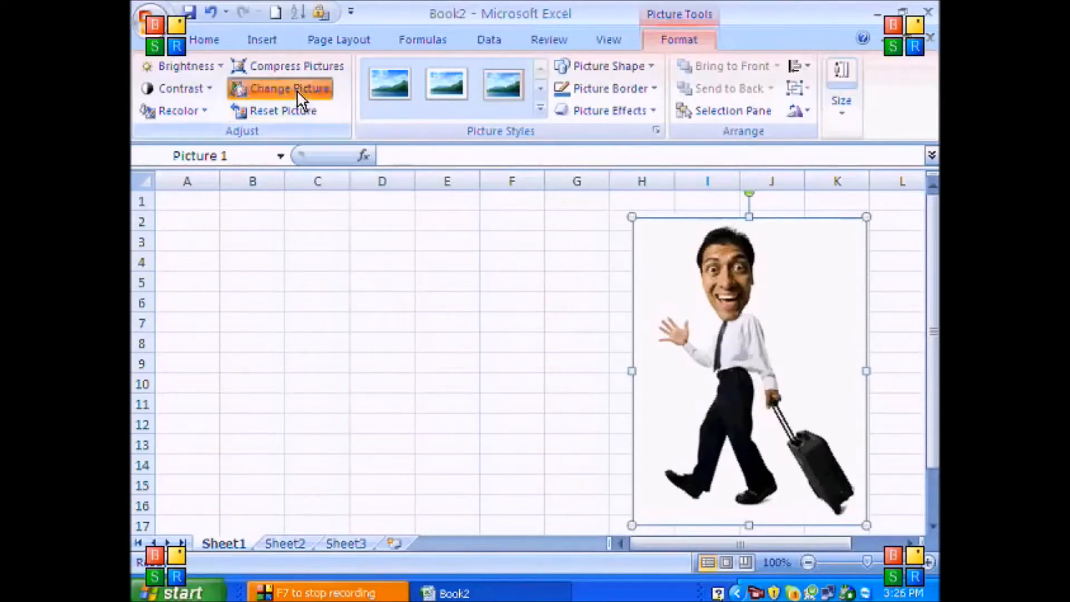
left_click_drag(914, 148, 920, 341)
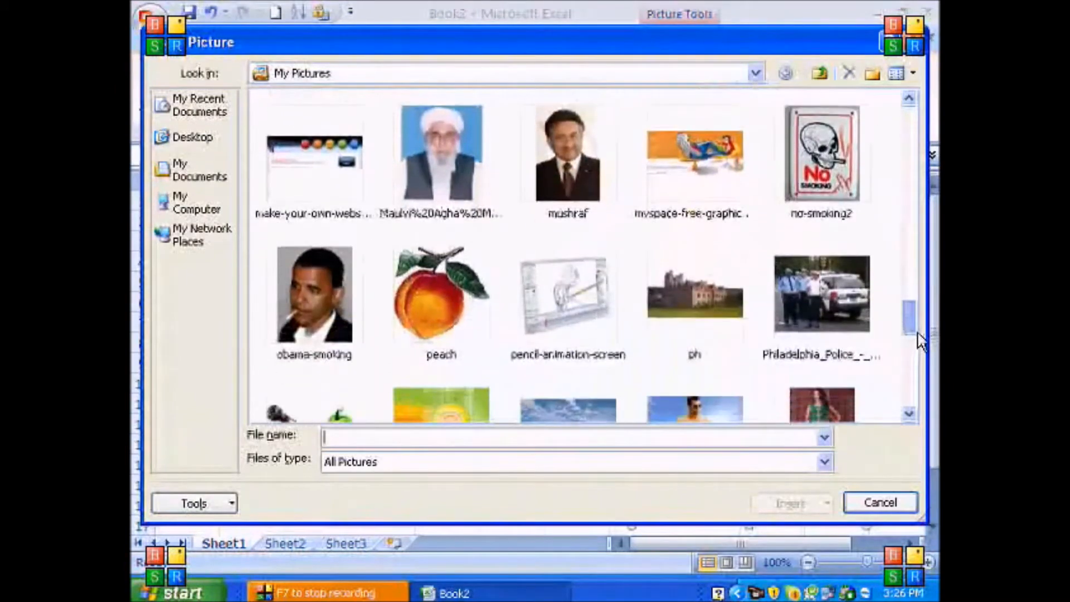
left_click(717, 196)
left_click(792, 504)
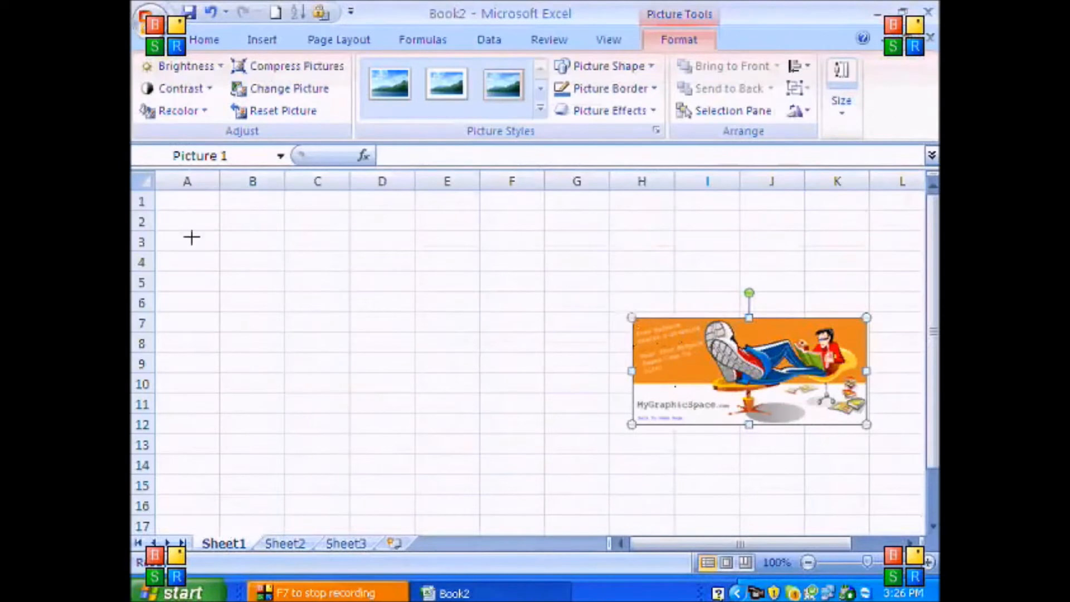
Enlarge the replacement picture, reset it to its original size and place it from row 2 across columns A to L.
left_click_drag(192, 238, 184, 245)
left_click_drag(391, 331, 422, 364)
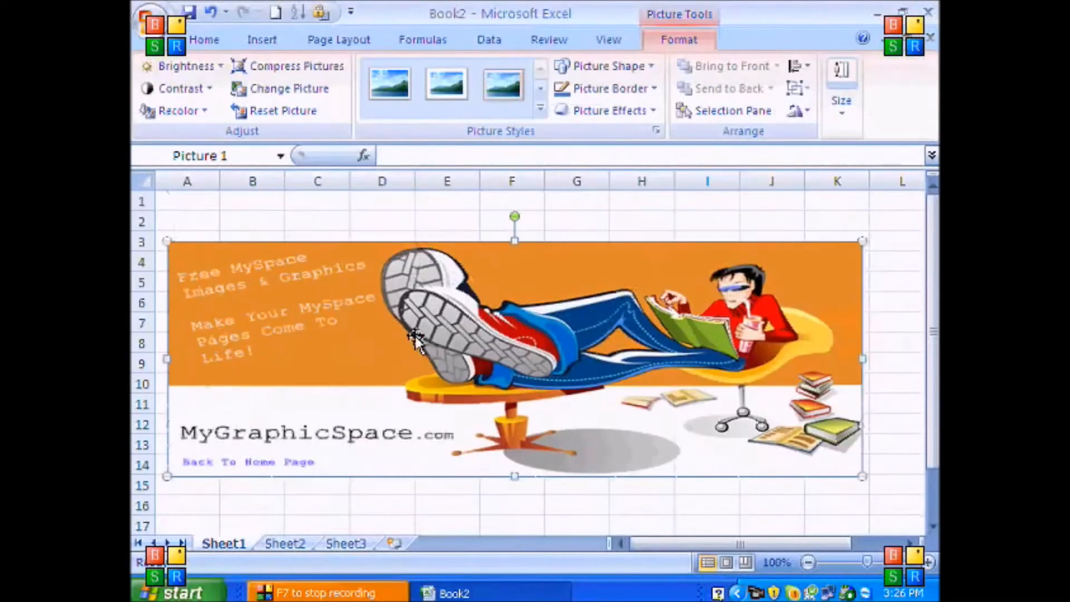
left_click(283, 111)
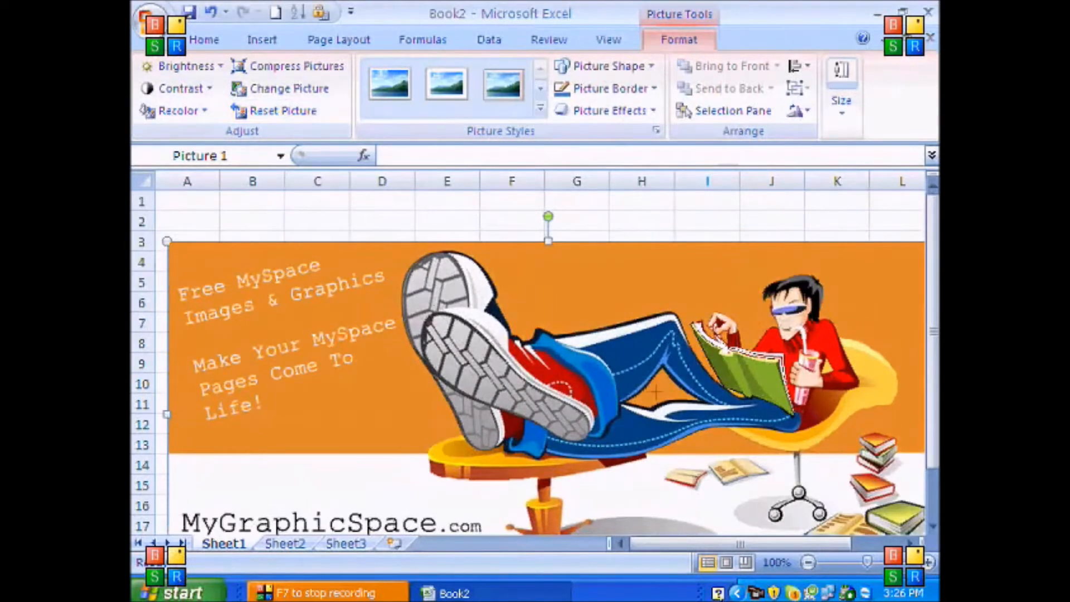
left_click_drag(783, 462, 685, 476)
left_click(271, 116)
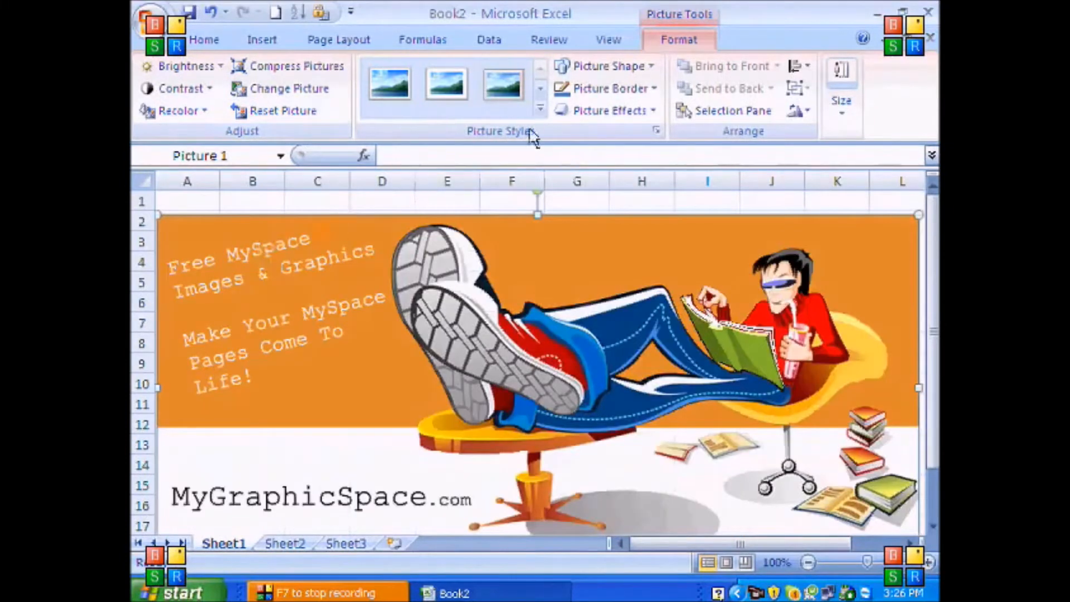
Apply the white-framed perspective shadow picture style and shrink the picture to span about C3 to H11.
left_click(541, 109)
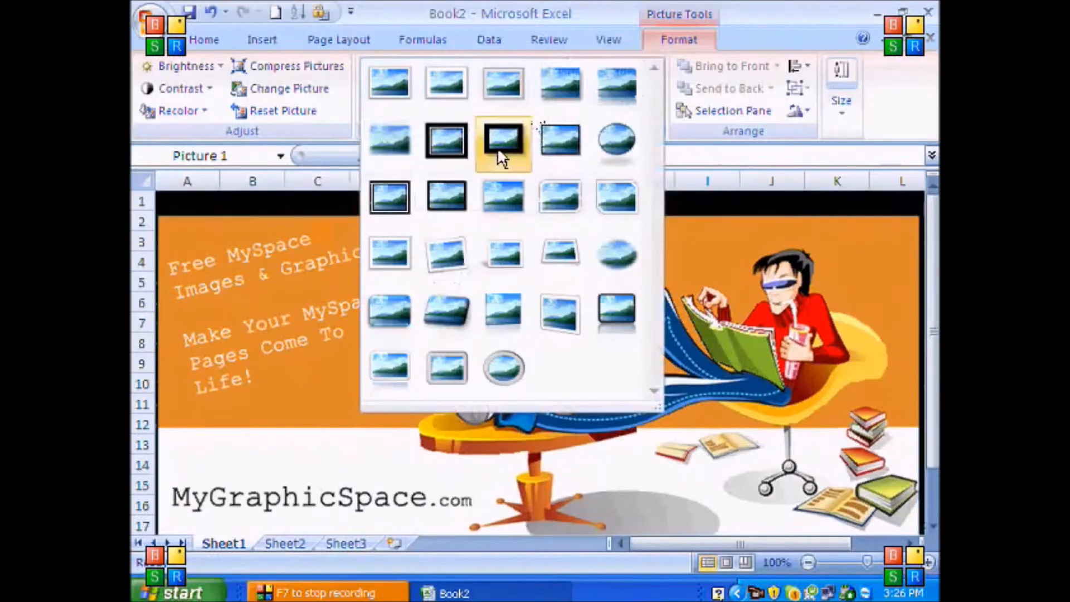
left_click(516, 252)
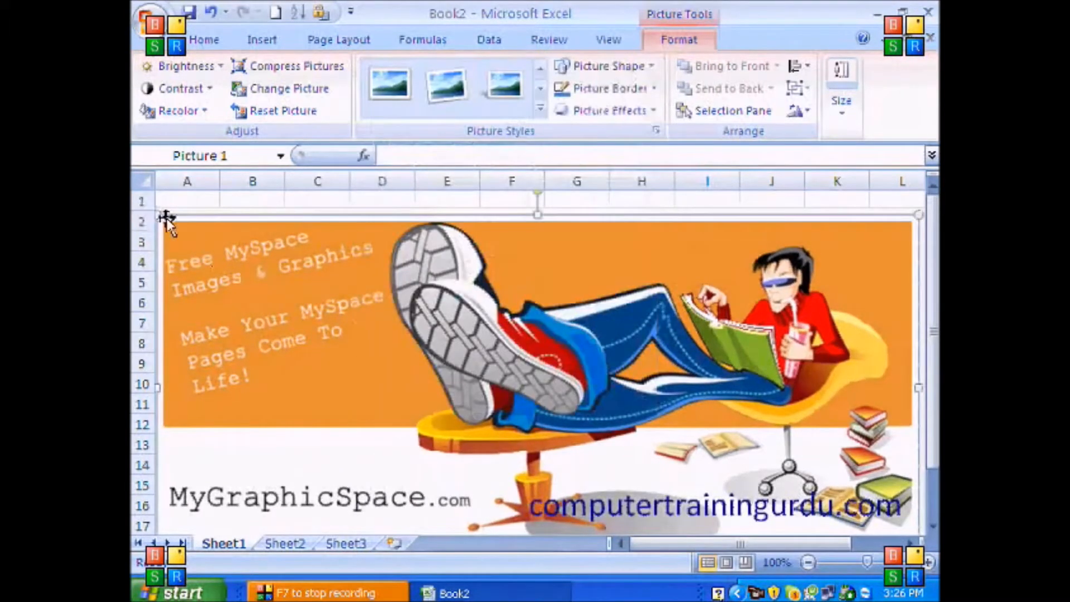
left_click_drag(535, 402, 535, 402)
left_click_drag(679, 489, 435, 350)
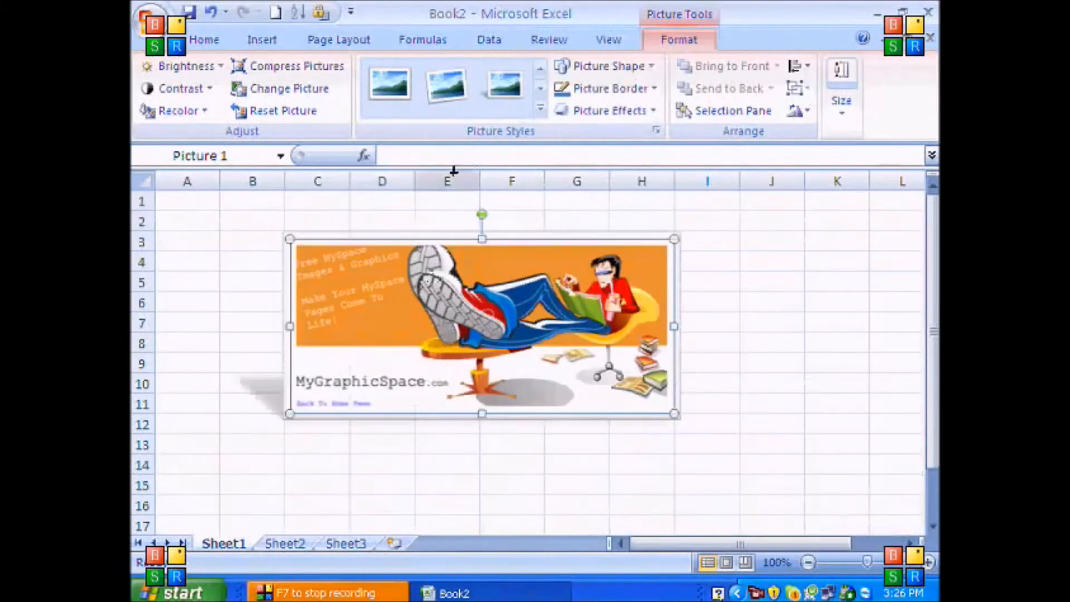
Try the metal-framed oval picture style and switch the picture to the frameless rounded rectangle style.
left_click(540, 109)
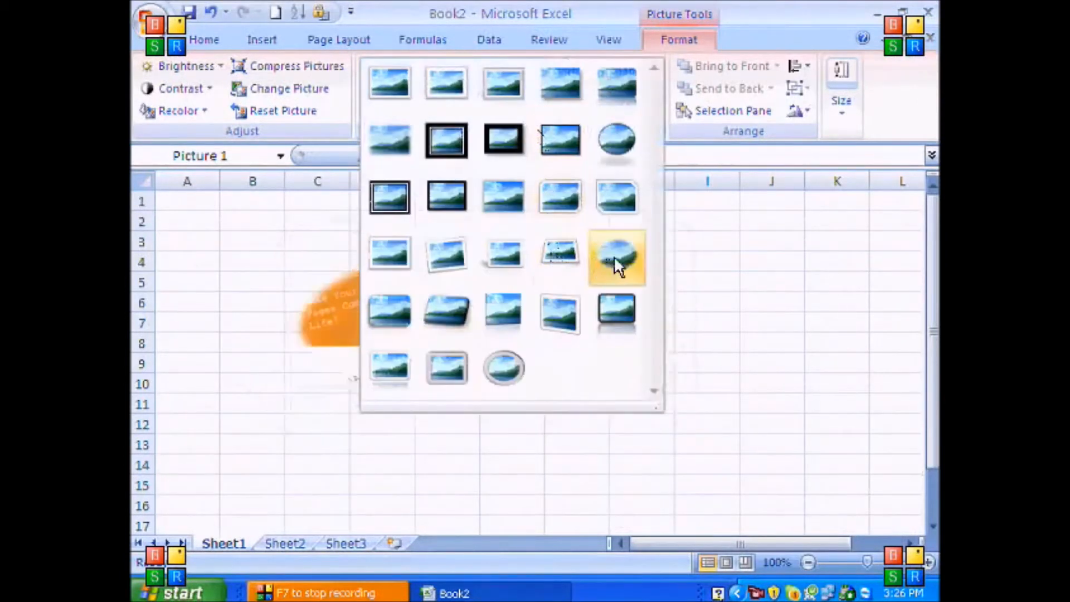
left_click(497, 368)
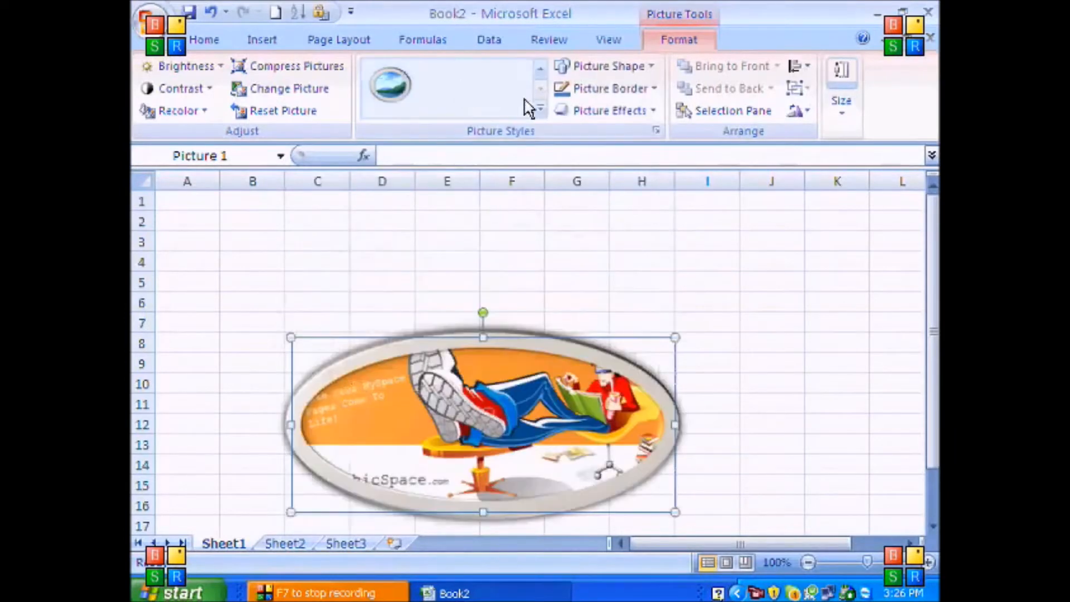
left_click(541, 110)
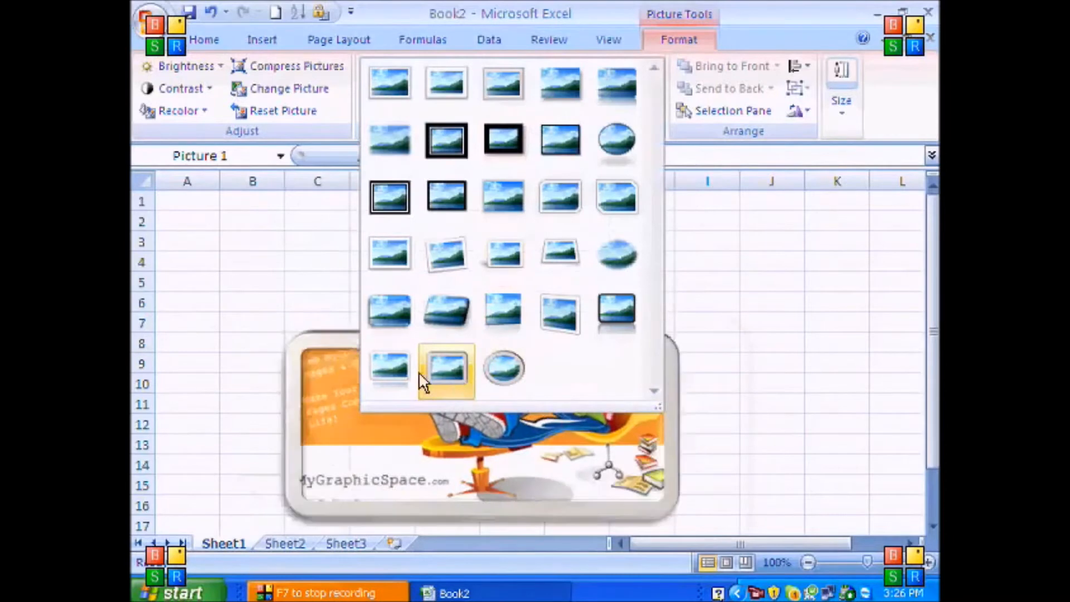
left_click(397, 309)
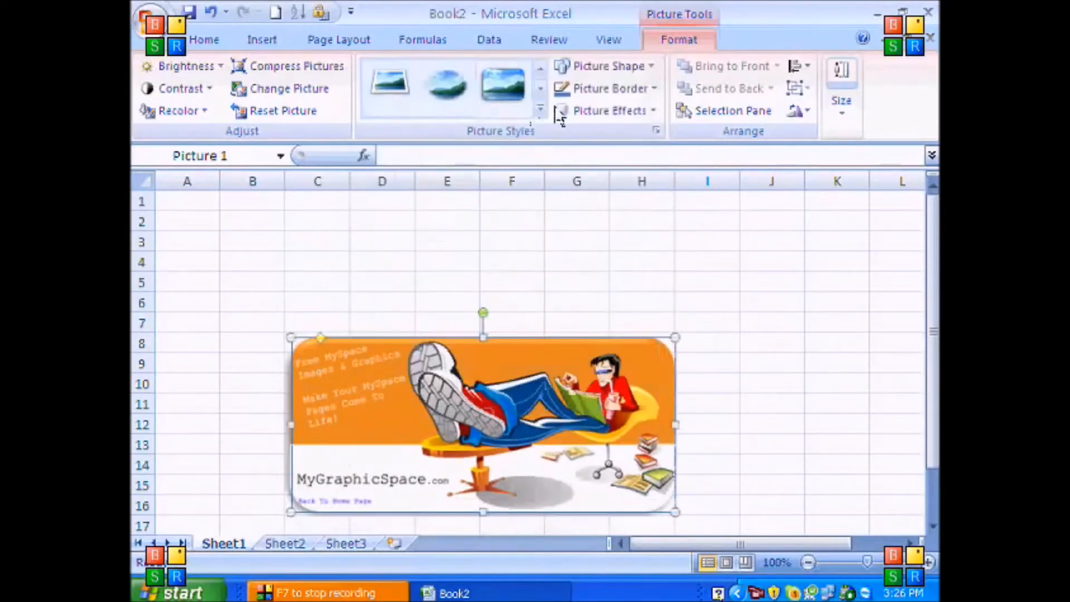
Try the chord and triangle shapes on the picture and finish with the down block arrow shape.
left_click(611, 67)
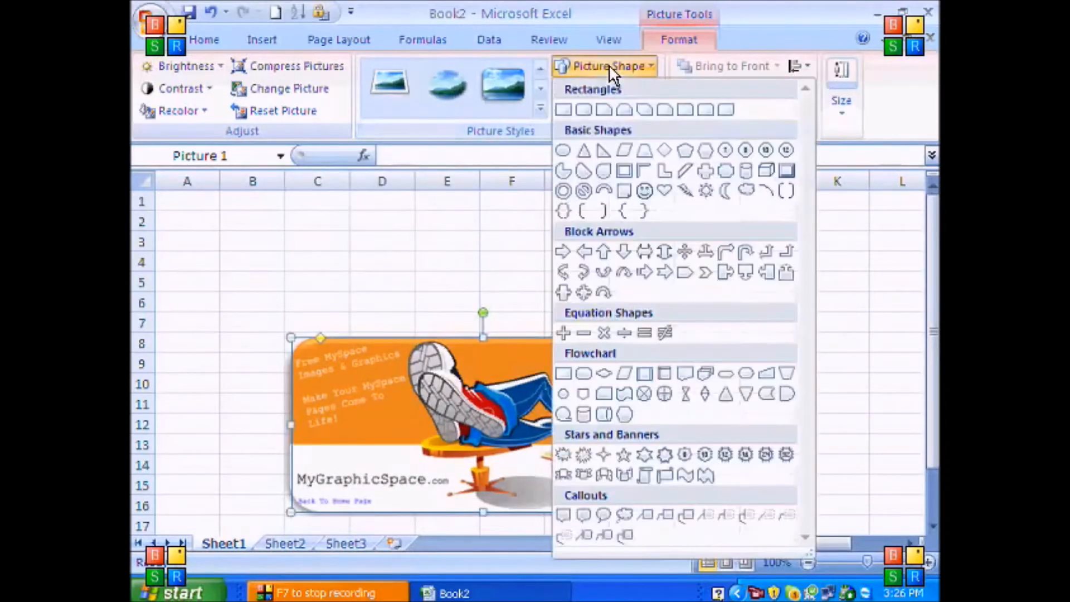
left_click(591, 175)
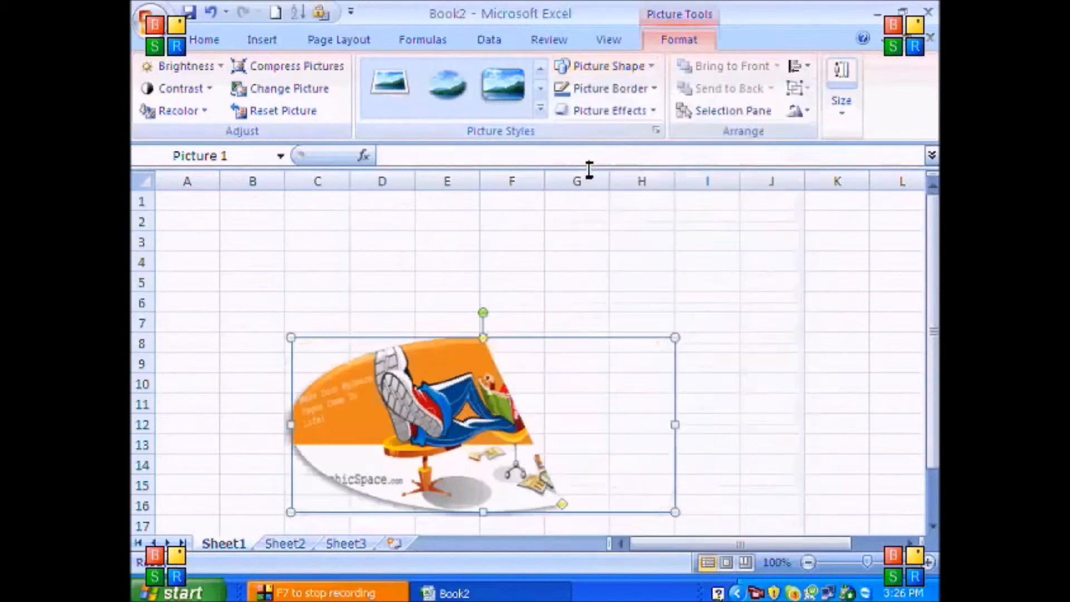
left_click(607, 66)
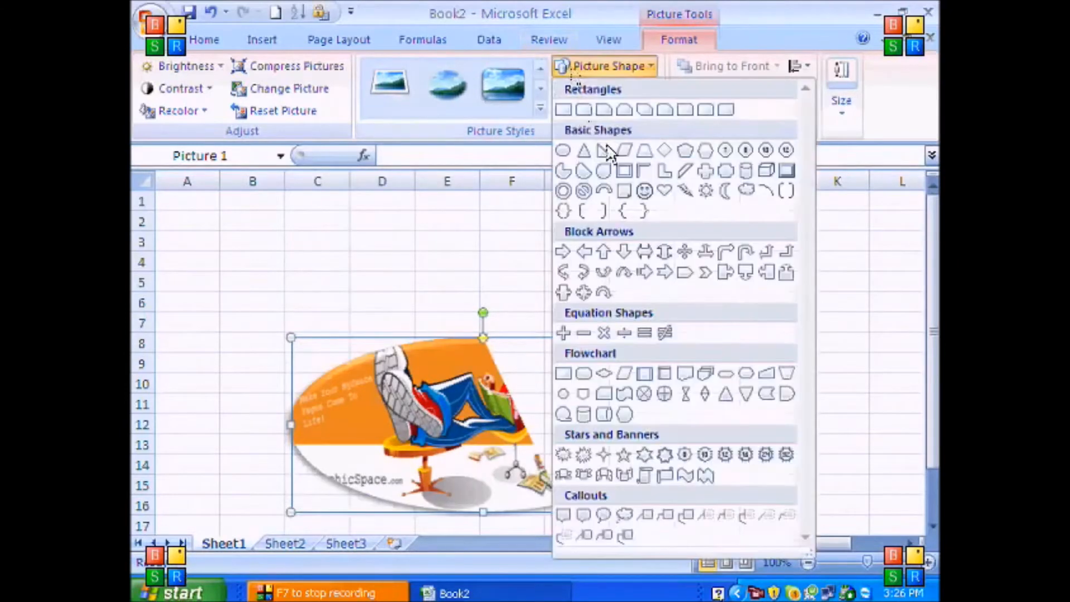
left_click(584, 151)
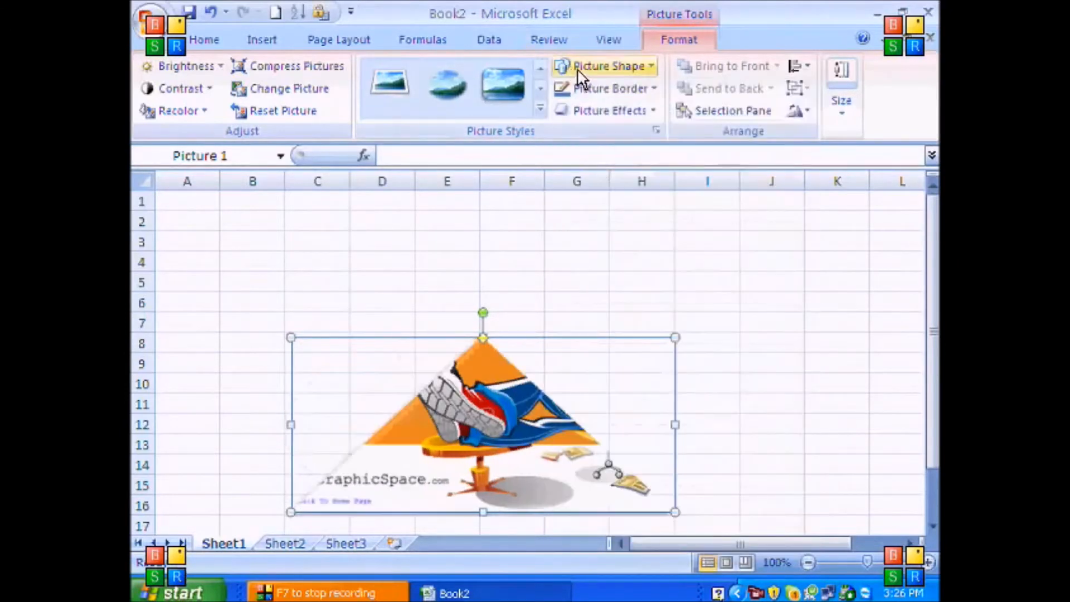
left_click(577, 68)
left_click(624, 251)
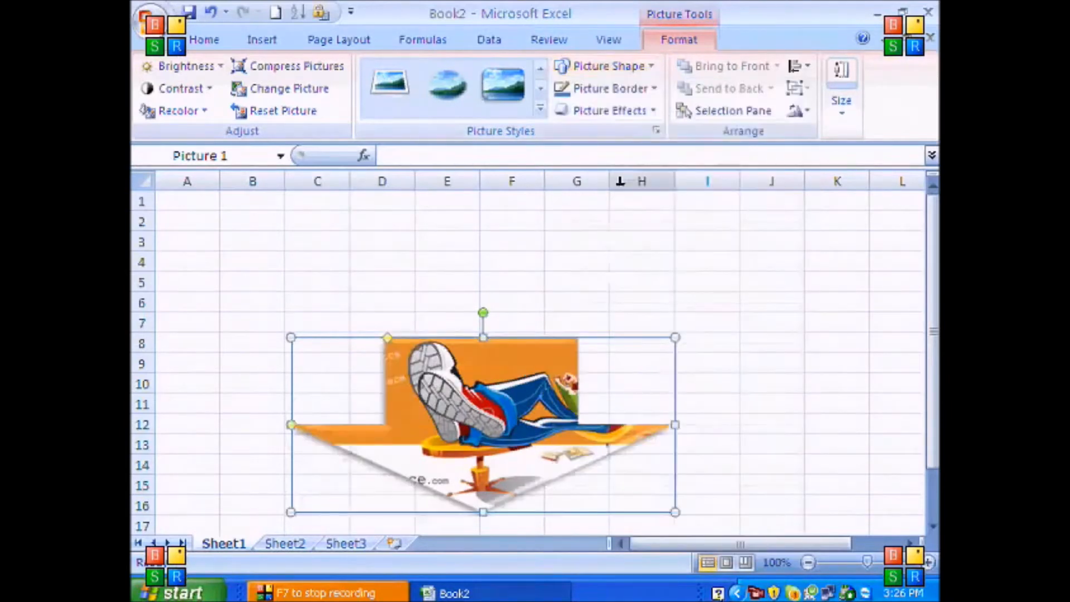
Give the arrow-shaped picture a green border with a weight of 4½ pt.
left_click(620, 91)
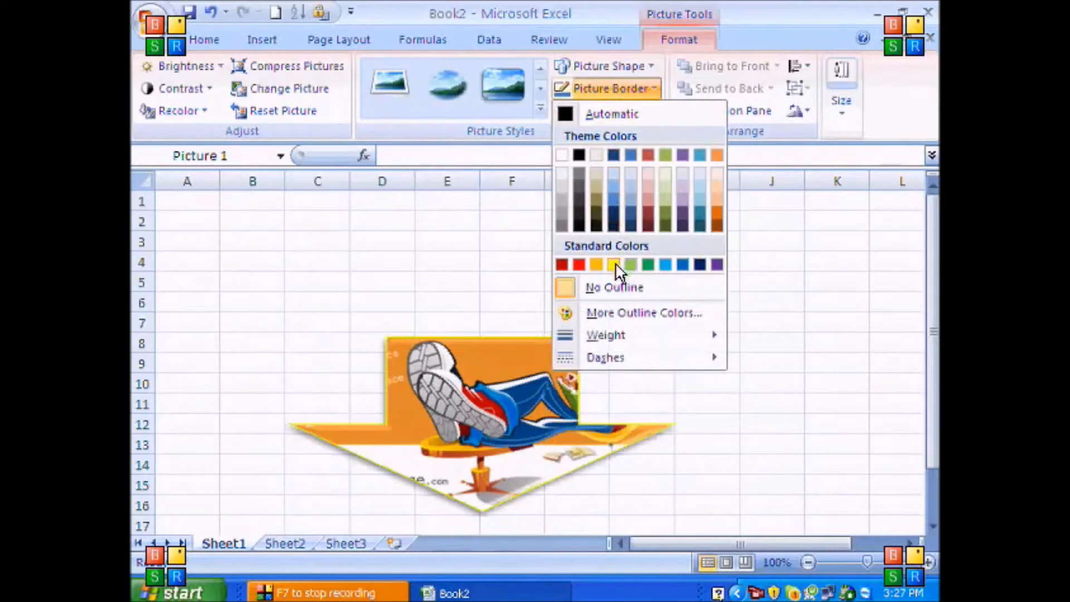
left_click(648, 265)
left_click(612, 91)
mouse_move(621, 343)
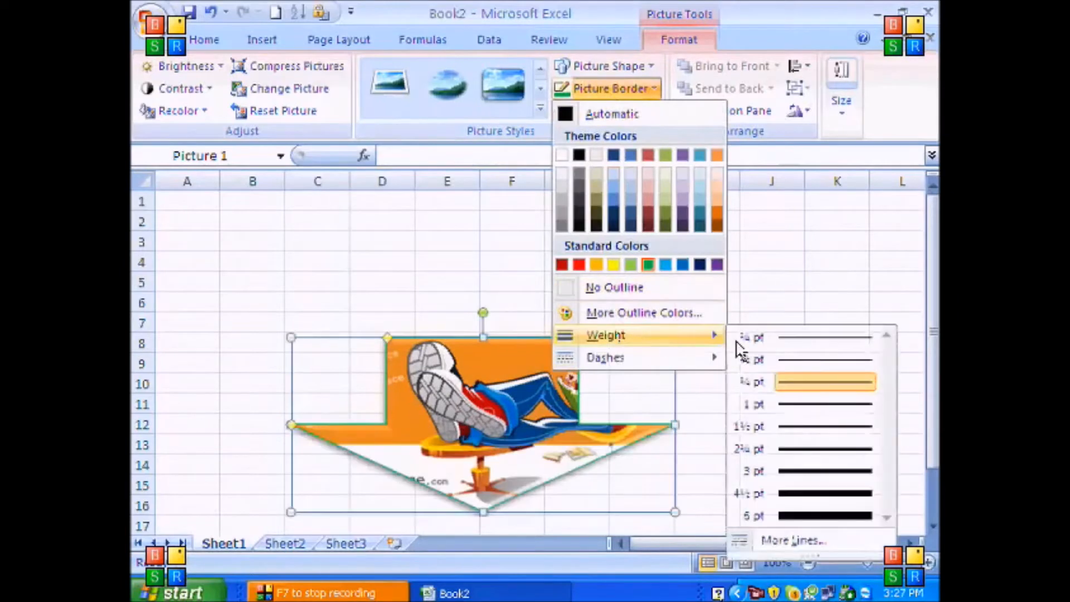
left_click(807, 493)
Try the square-dot dash style on the picture's border and apply the centred outer shadow.
left_click(607, 89)
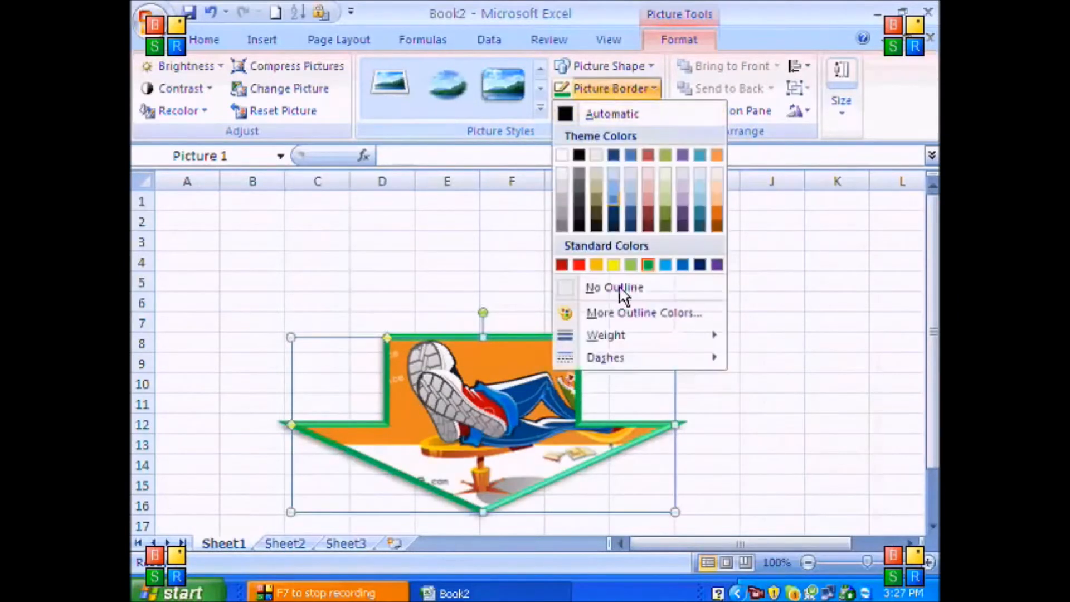
mouse_move(641, 363)
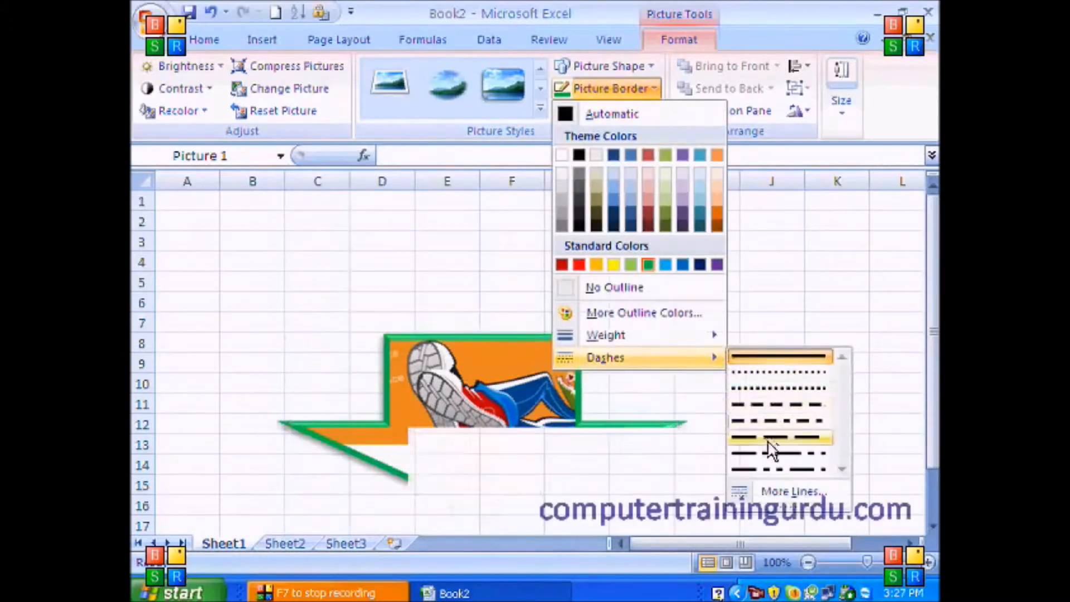
left_click(777, 387)
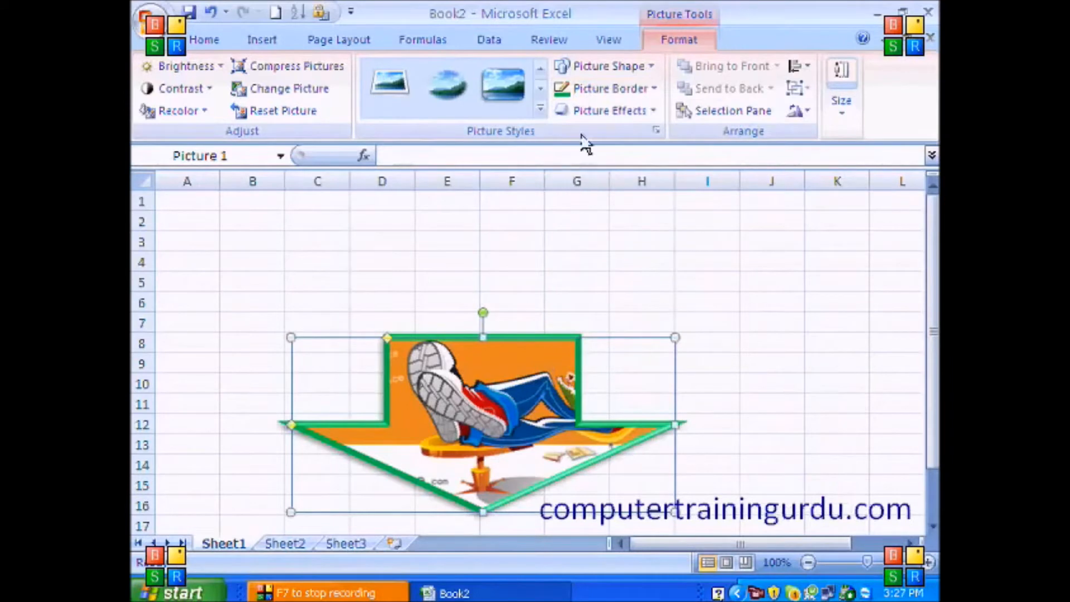
left_click(613, 115)
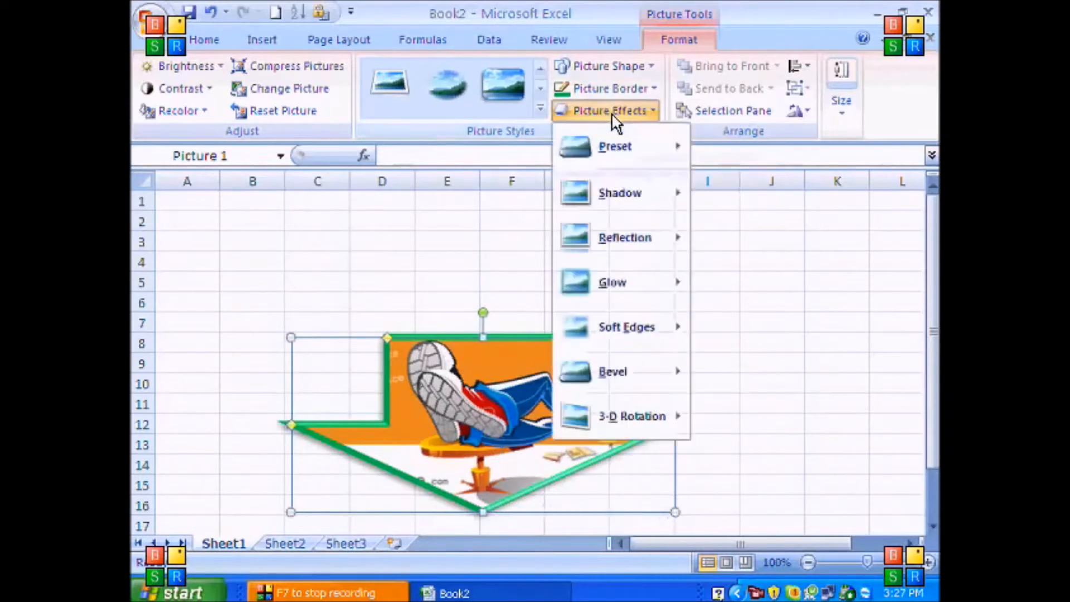
mouse_move(635, 211)
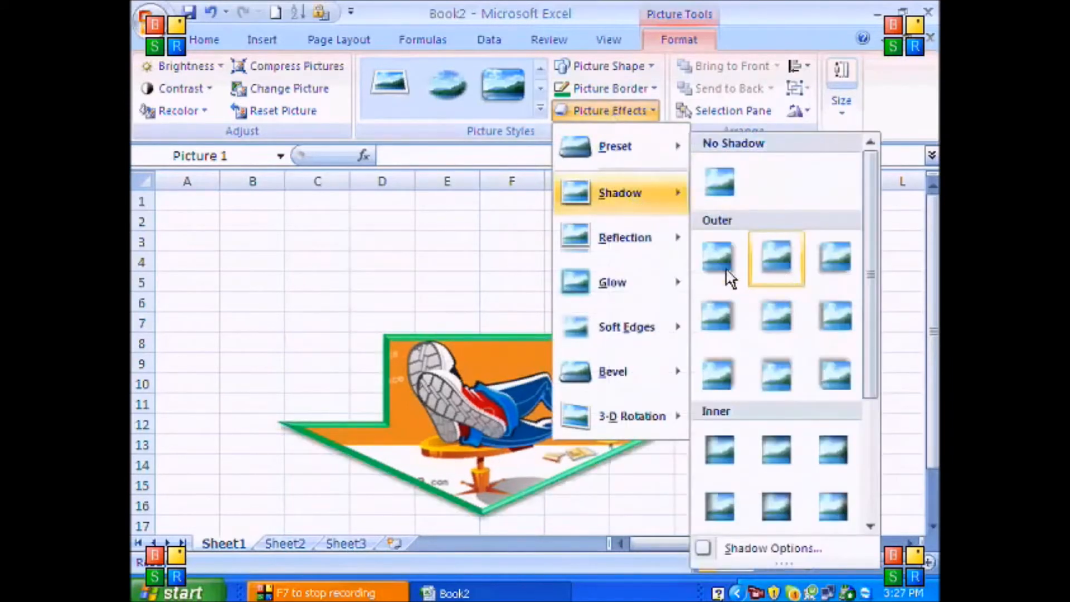
left_click(778, 315)
Apply the white-framed perspective shadow style and enlarge and move the picture to span about B3 to J15.
left_click(395, 95)
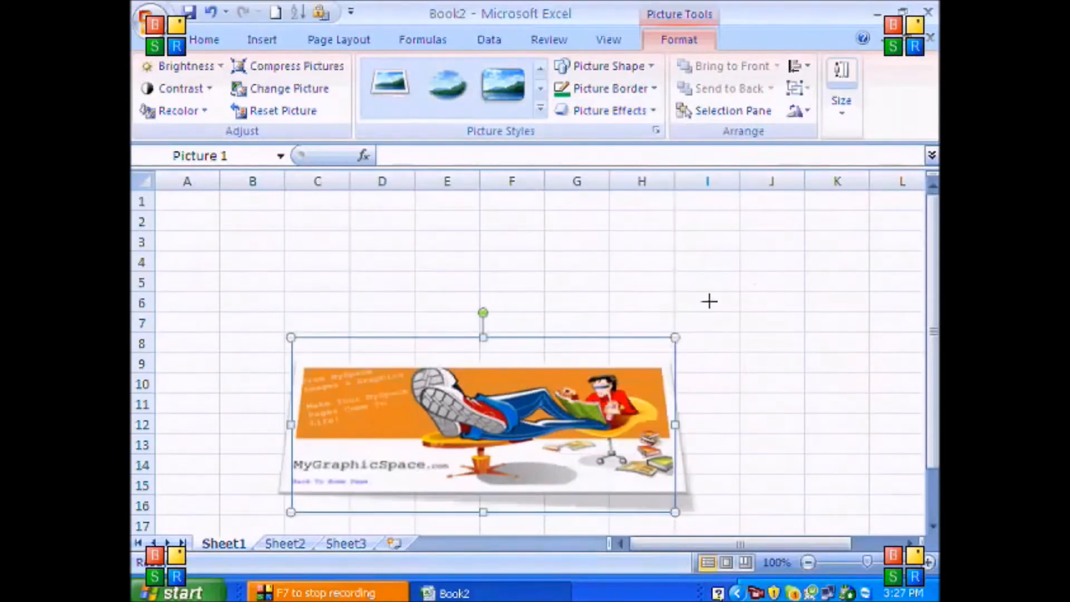
left_click_drag(709, 301, 836, 265)
left_click_drag(638, 303, 608, 279)
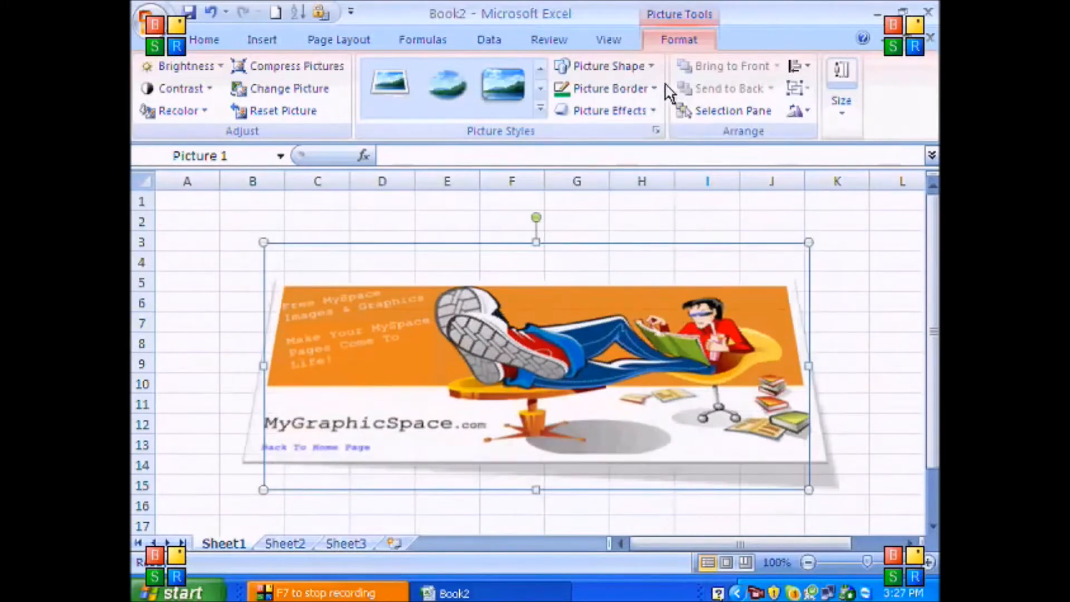
Add the first reflection variation to the picture.
left_click(648, 111)
mouse_move(613, 245)
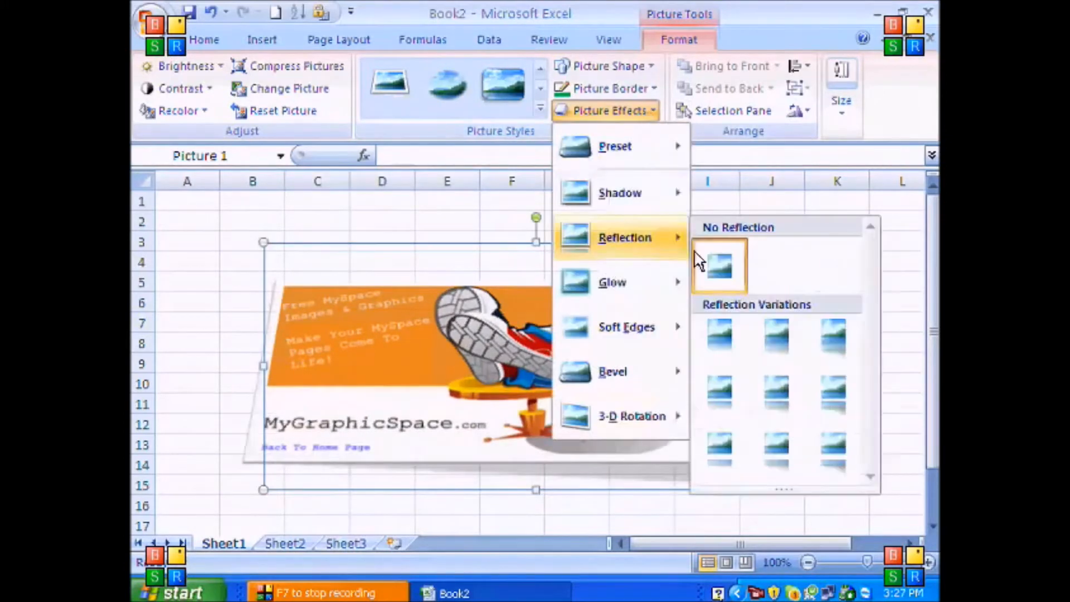
left_click(725, 339)
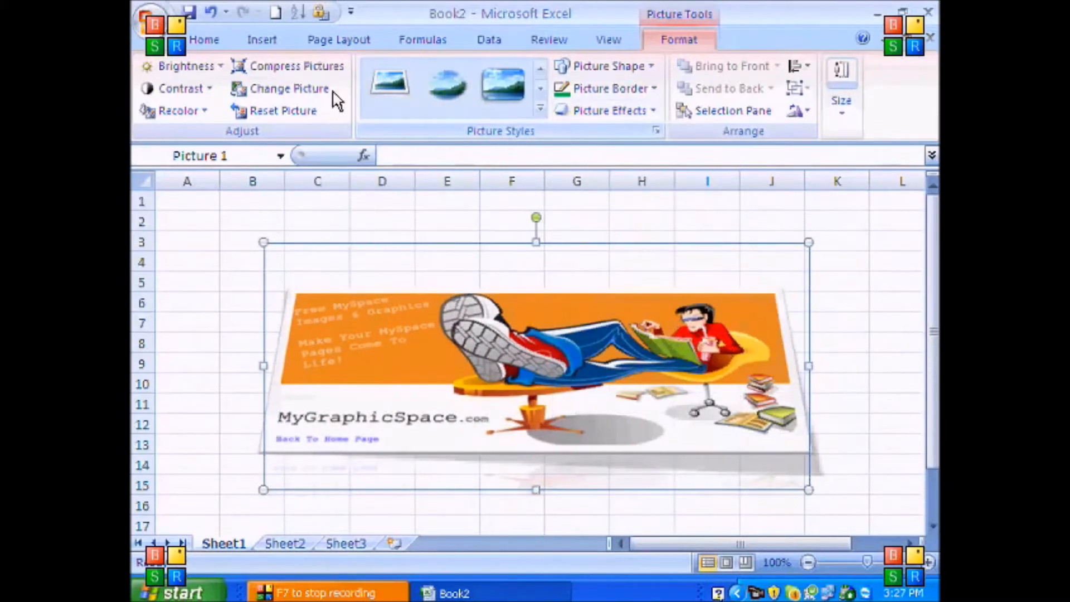
Replace the picture with 3d_0044 and move it to span about B2 to G14.
left_click(290, 89)
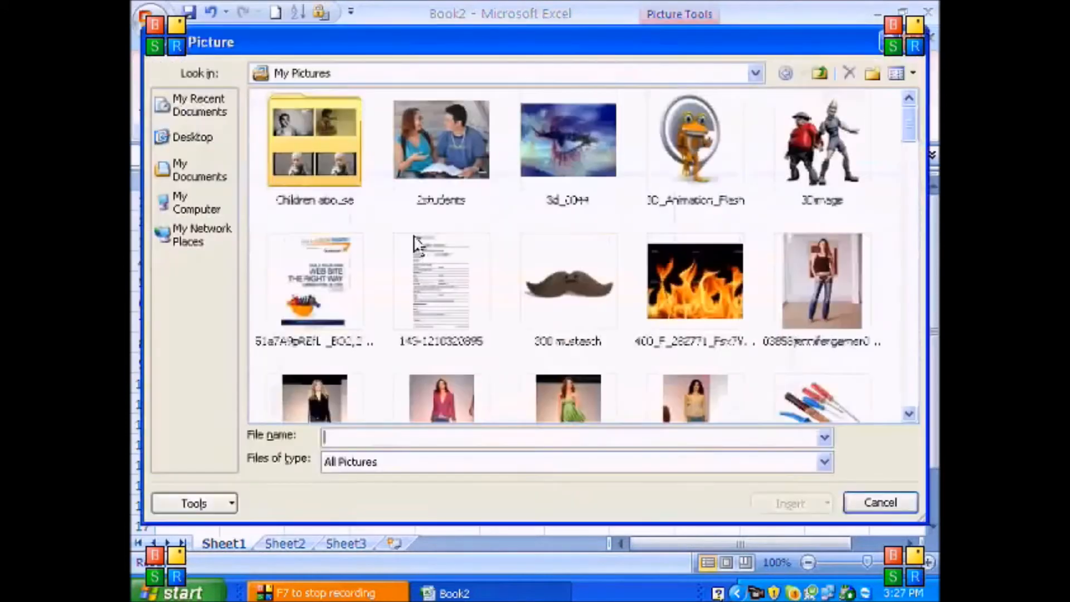
key("Escape")
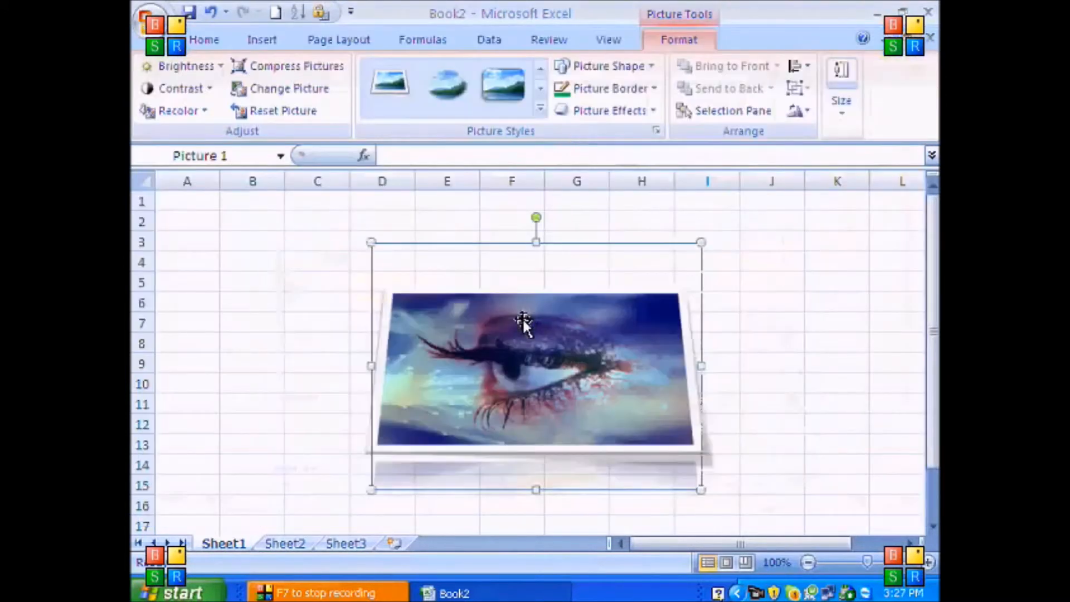
left_click_drag(423, 282, 303, 257)
Apply the centred inner shadow and the largest orange glow to the eye picture.
left_click(631, 115)
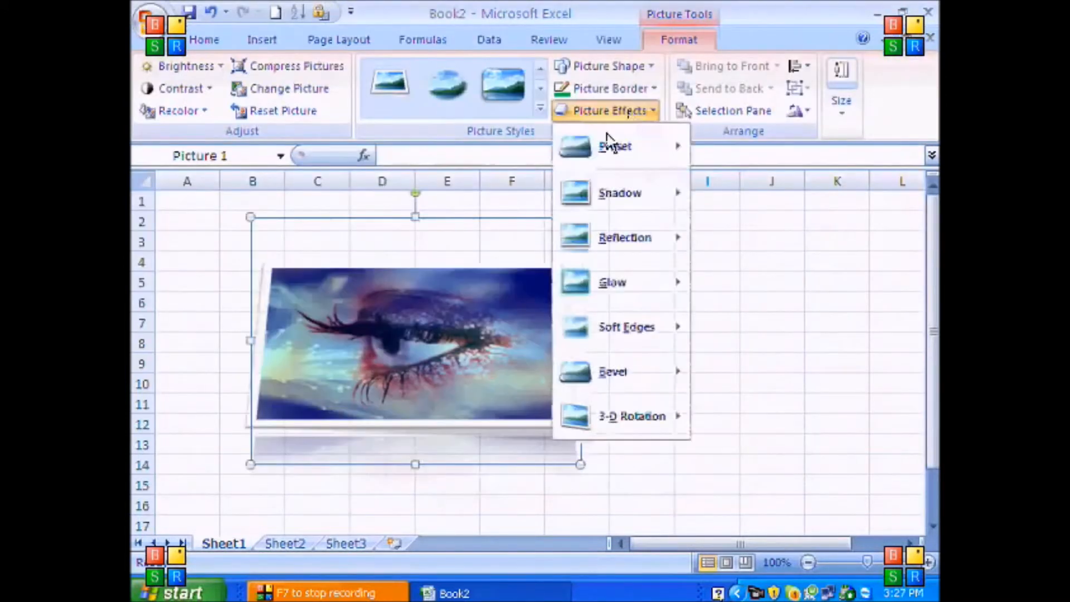
mouse_move(604, 188)
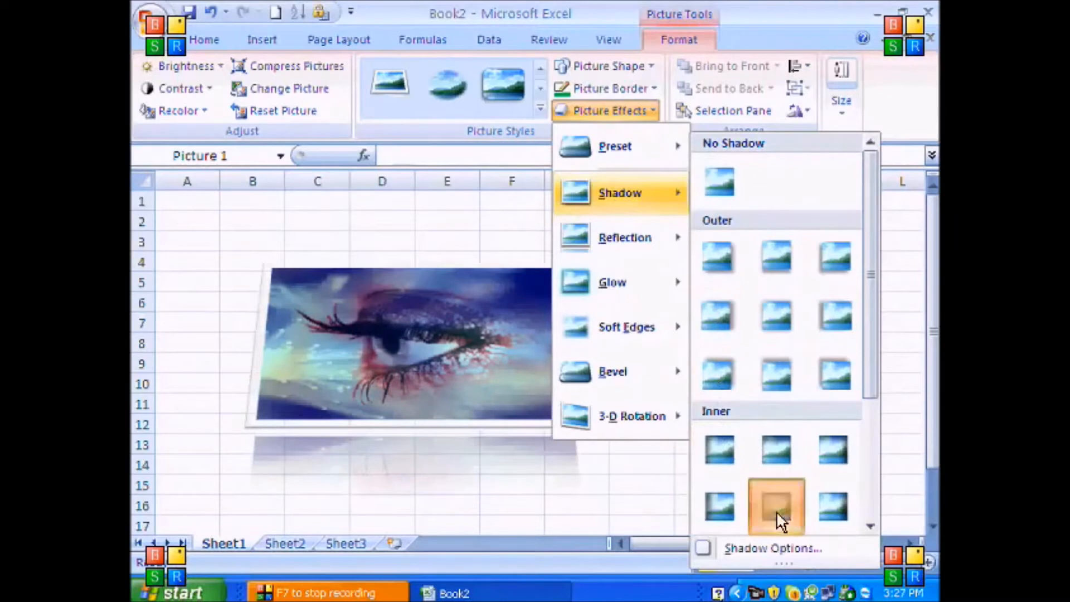
left_click(777, 511)
left_click(586, 111)
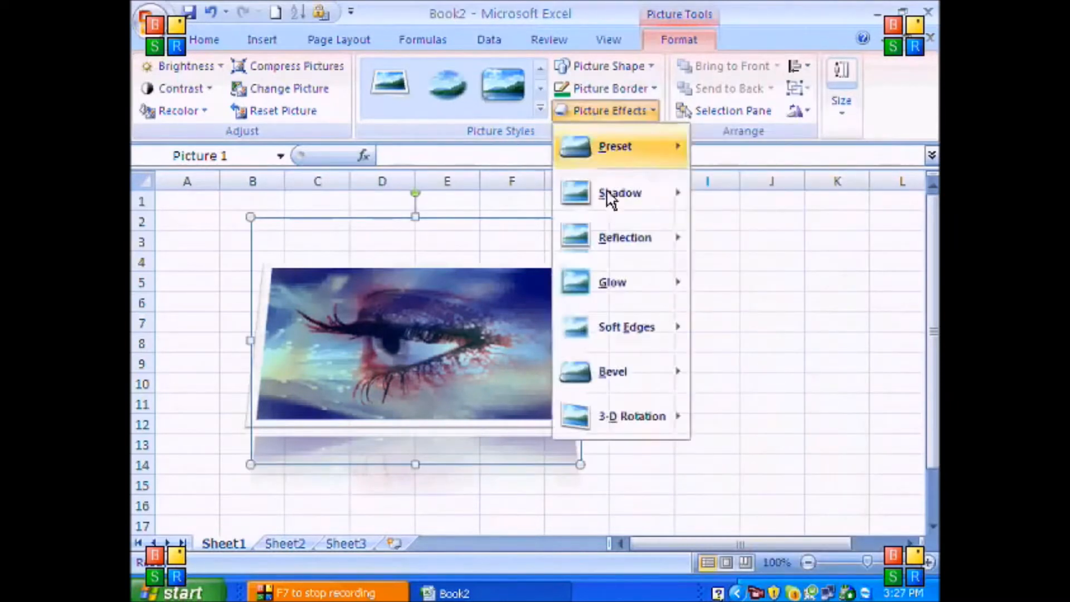
mouse_move(632, 309)
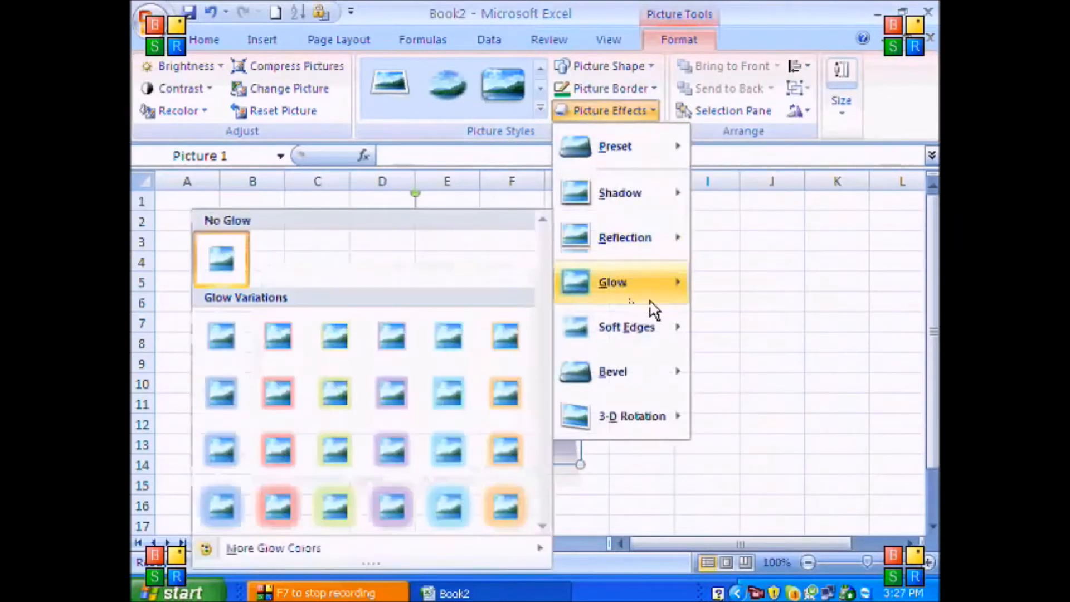
left_click(508, 506)
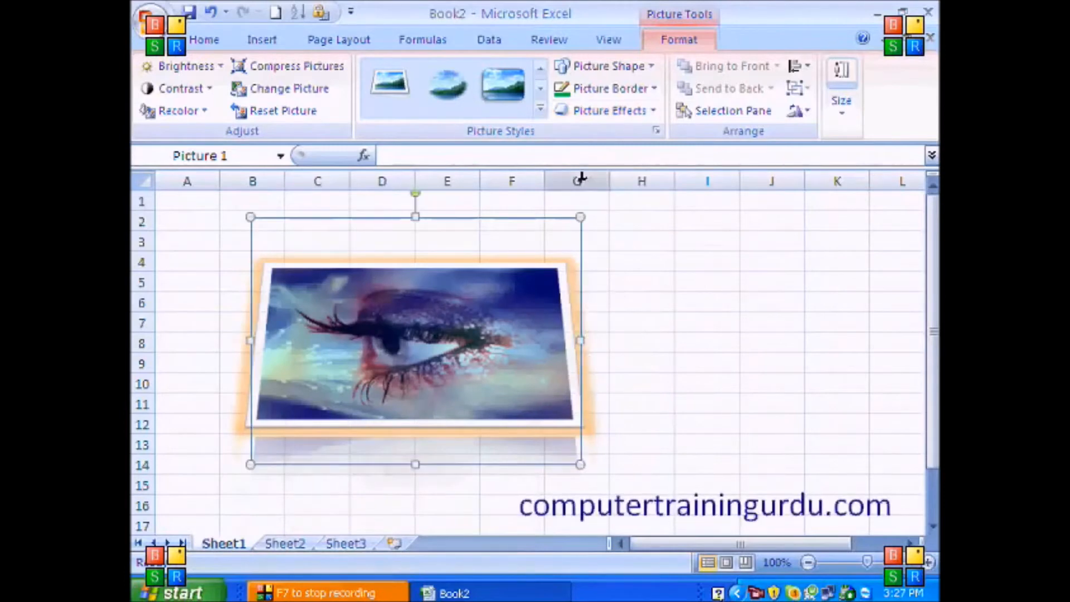
Apply the convex bevel and the off-axis top parallel 3-D rotation to the eye picture.
left_click(602, 111)
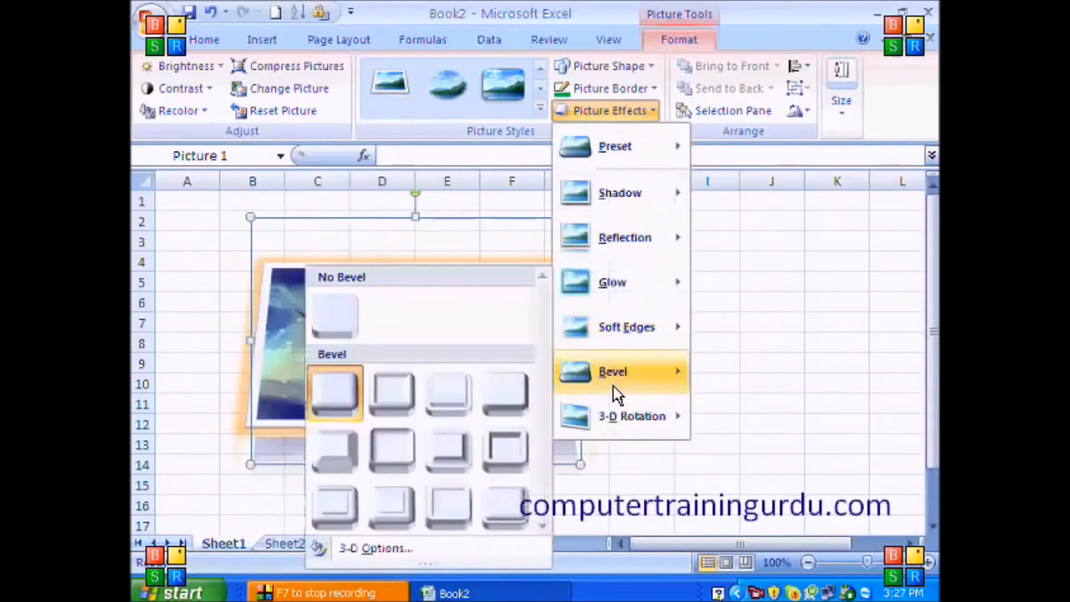
left_click(439, 451)
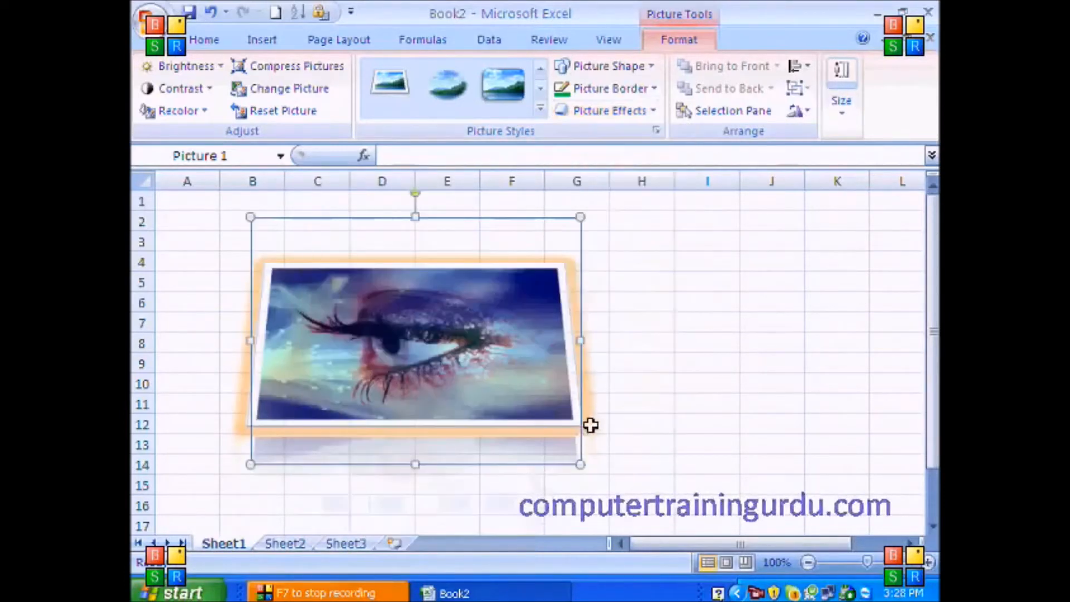
left_click(590, 110)
mouse_move(631, 416)
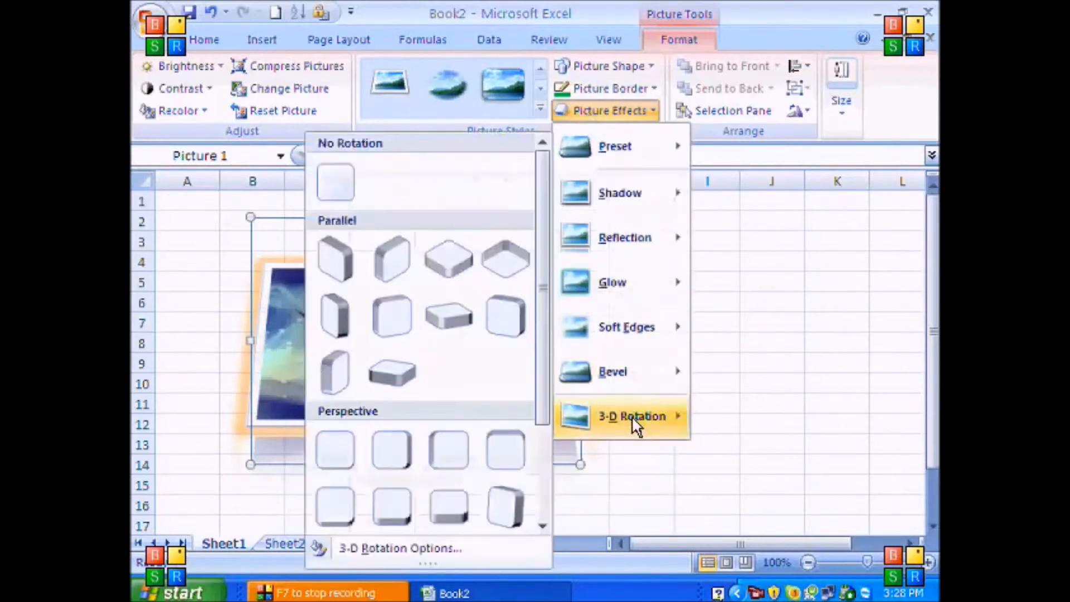
left_click(460, 328)
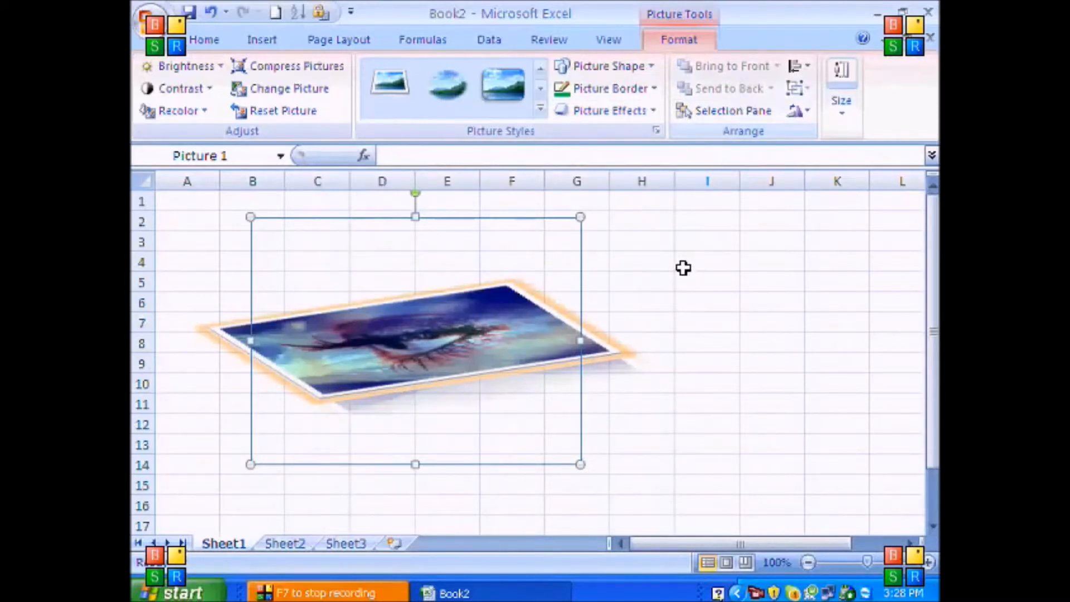
Move the rotated eye picture left against the sheet's edge, over columns A to G, and deselect it.
left_click(725, 239)
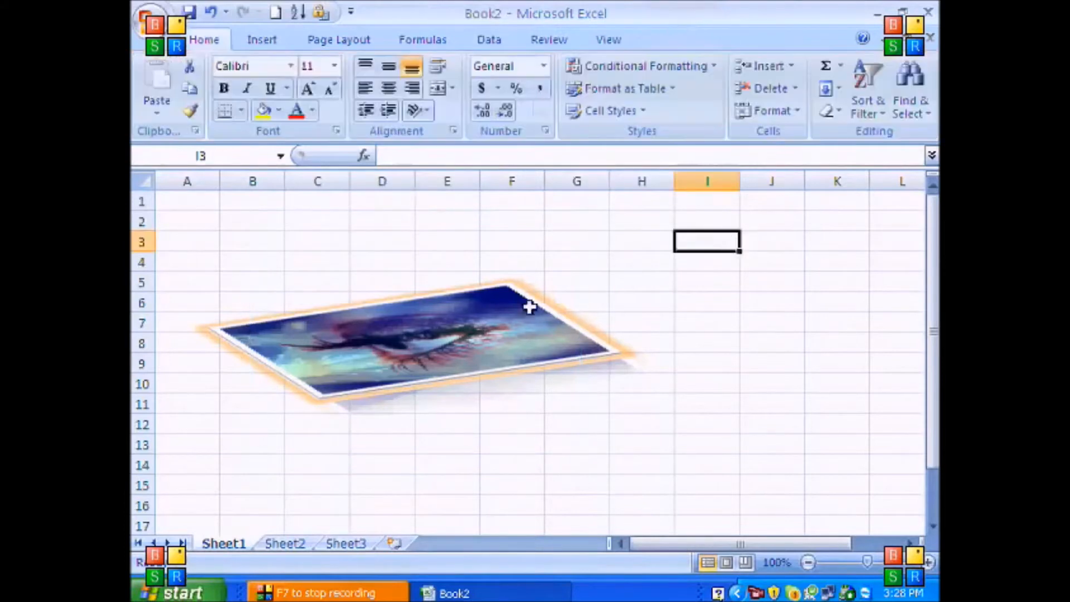
left_click(436, 317)
left_click_drag(436, 316, 378, 318)
left_click(695, 285)
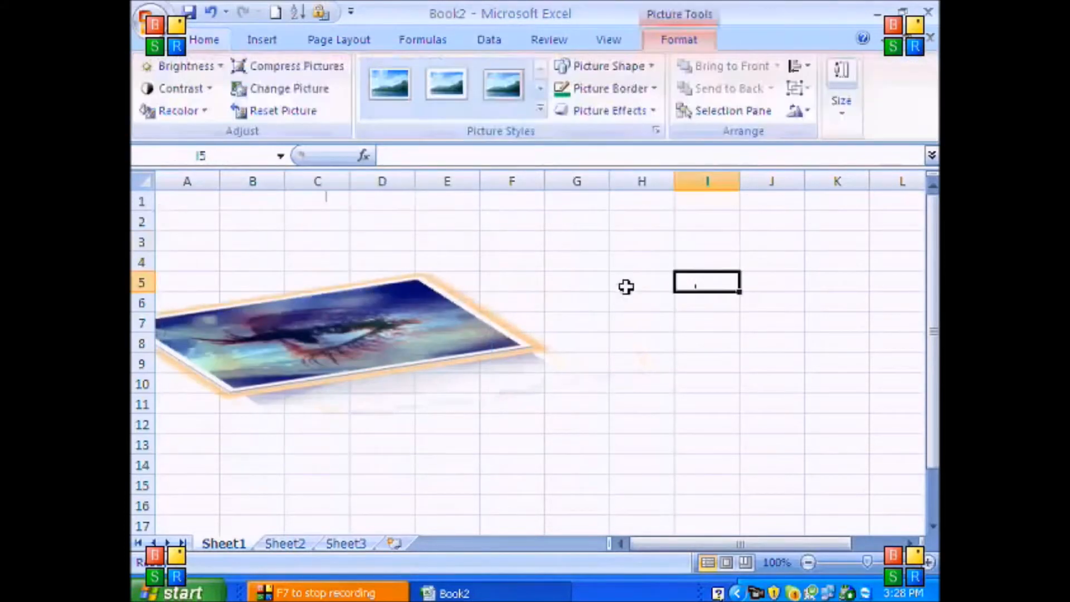
Insert the picture 3Dimage, shrink it and place it over about E2 to H14, overlapping the eye picture.
left_click(253, 39)
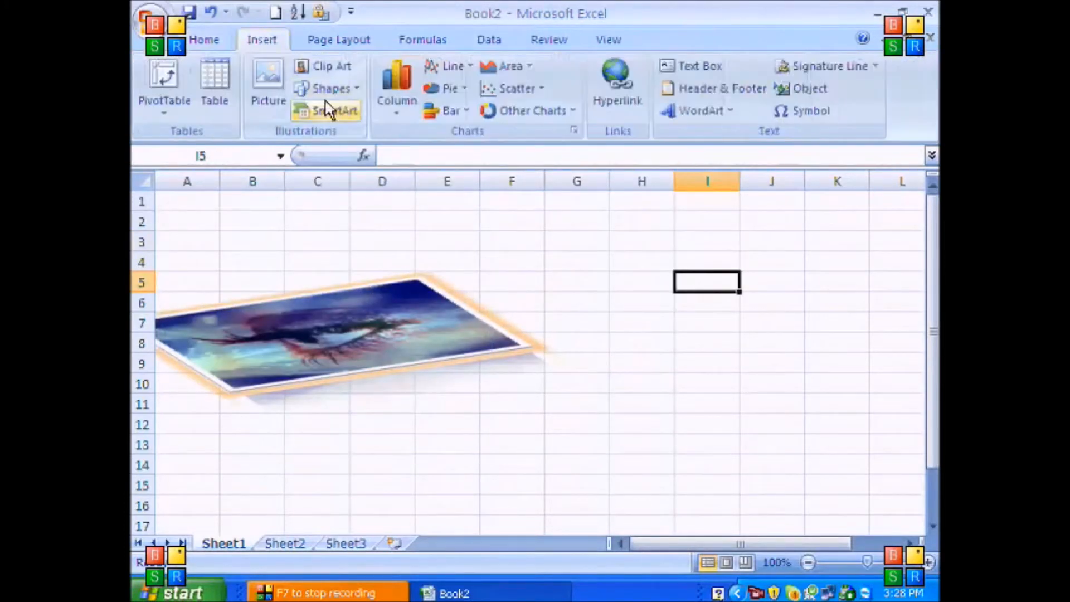
left_click(267, 100)
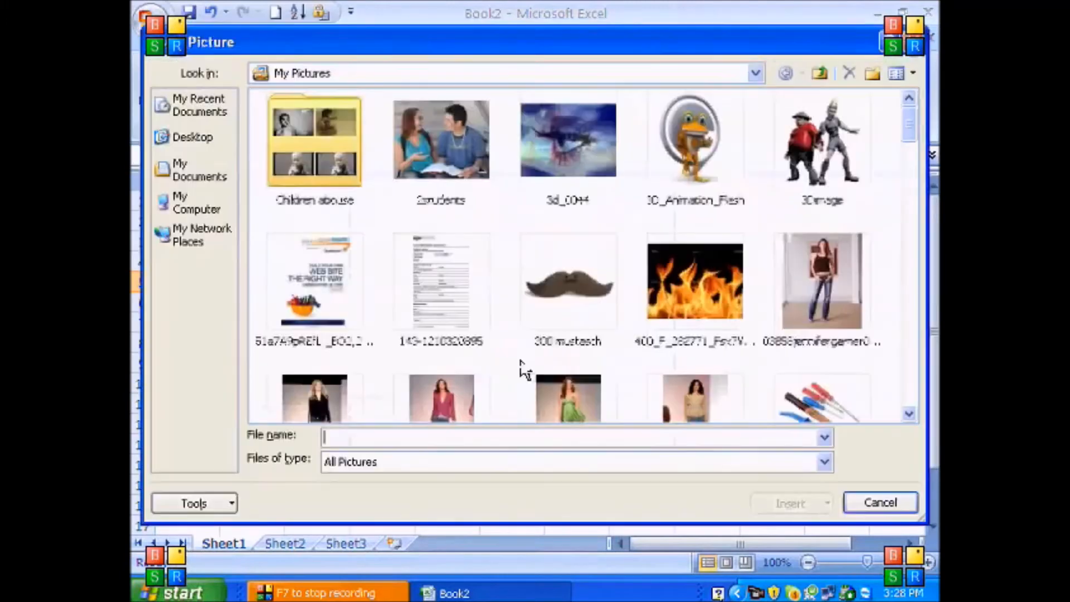
double_click(817, 170)
left_click_drag(848, 448, 514, 368)
left_click_drag(695, 191, 557, 363)
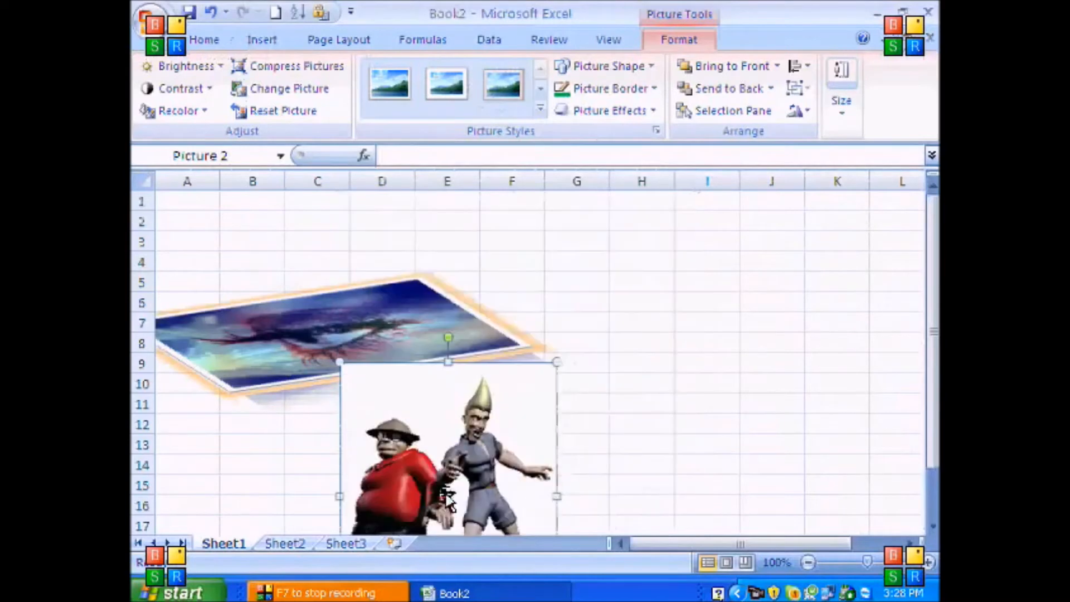
left_click_drag(488, 365, 523, 342)
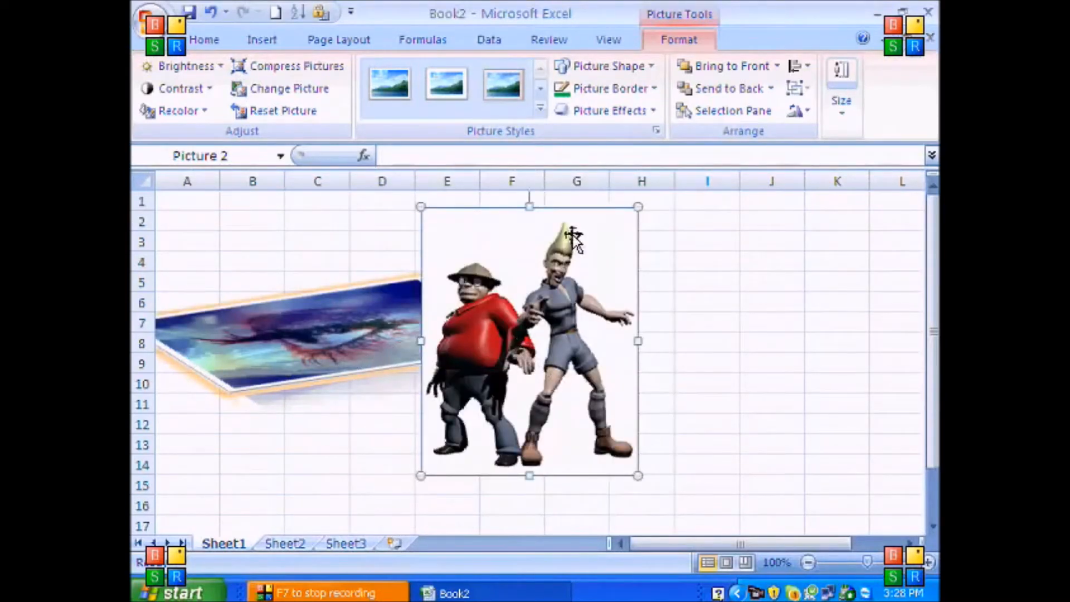
Send the cartoon picture behind the eye picture, bring it back to the front and flip it horizontally.
left_click(718, 94)
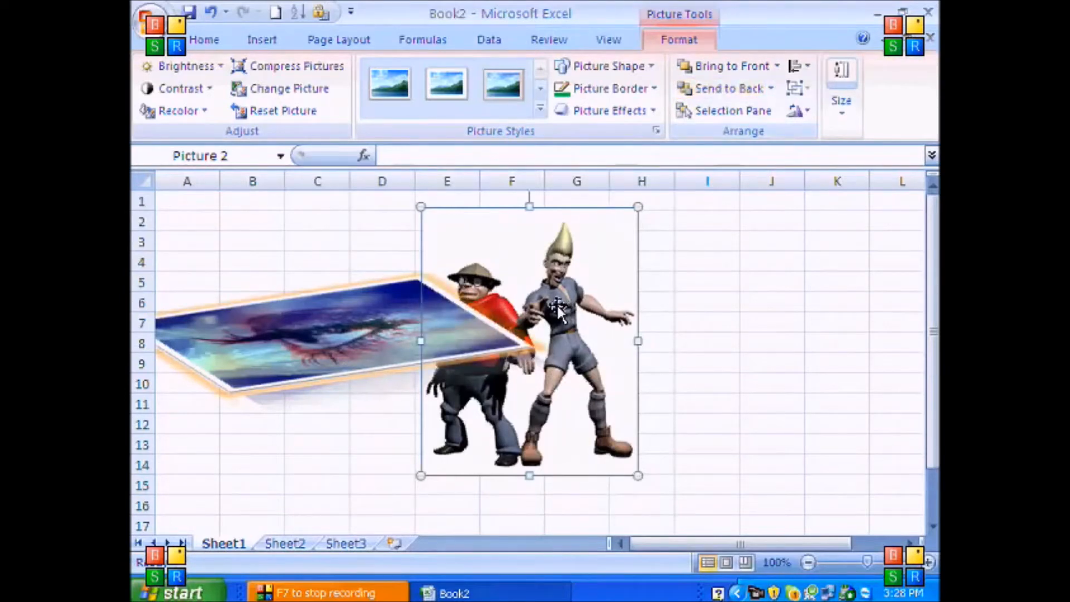
left_click(709, 67)
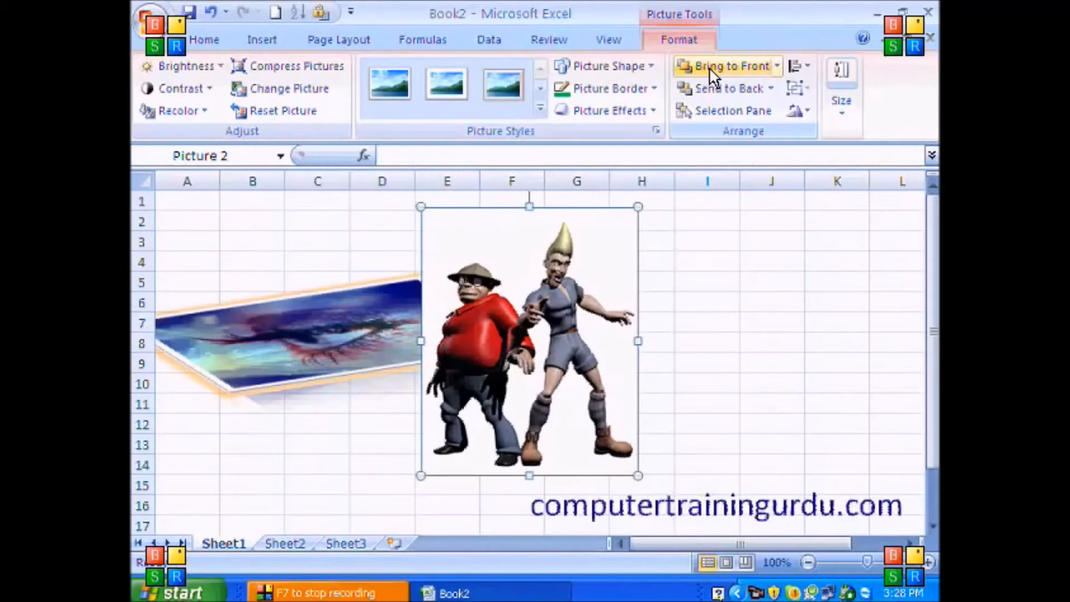
left_click(797, 111)
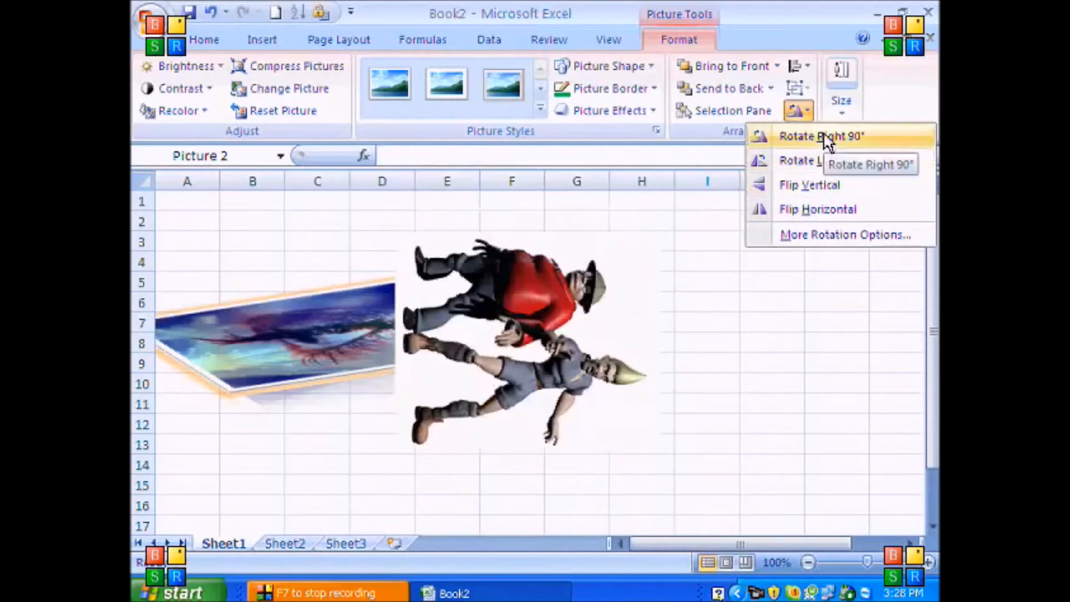
left_click(805, 210)
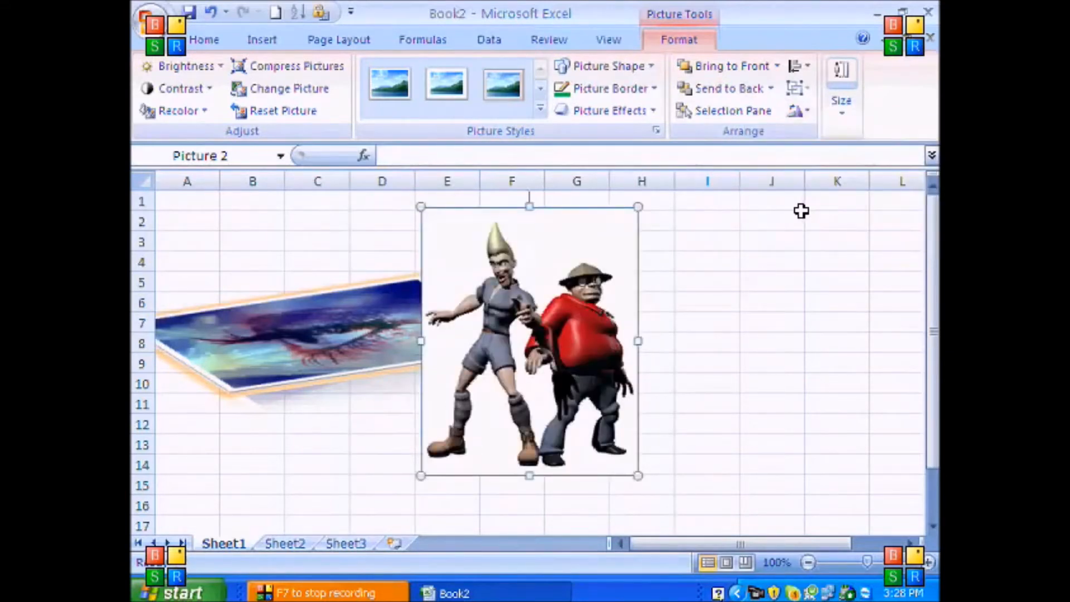
Delete the cartoon picture and the eye picture from the worksheet.
left_click(270, 42)
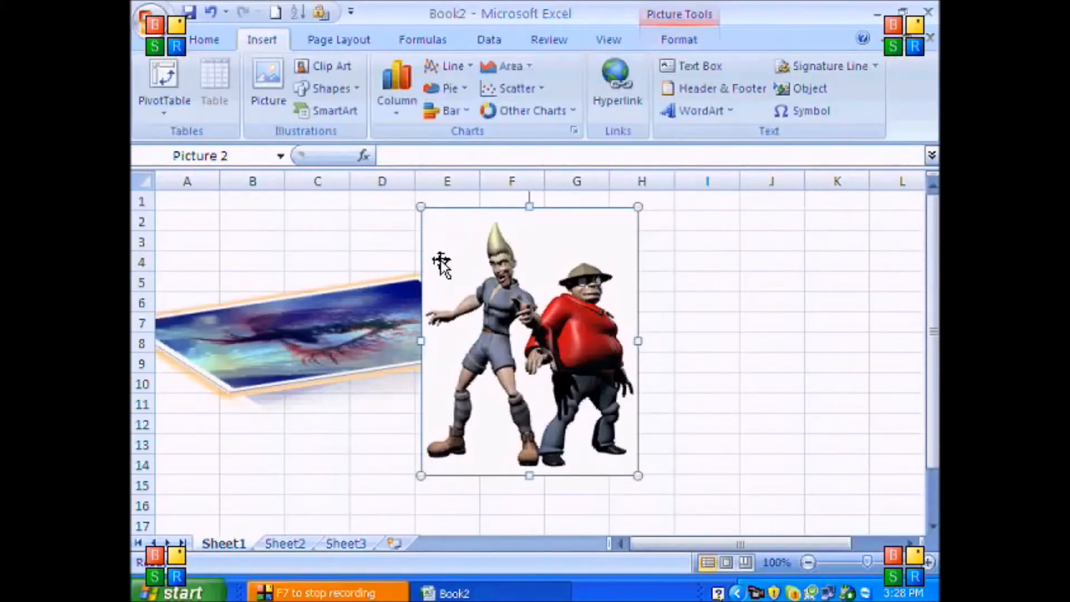
key("Delete")
left_click(370, 327)
key("Delete")
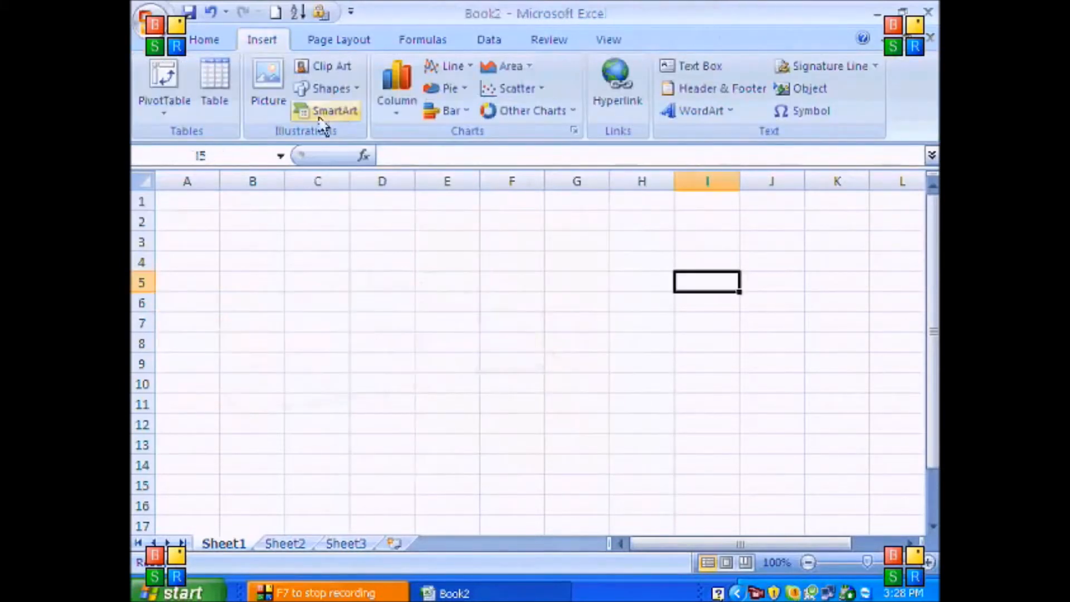
Open the Clip Organizer through the Clip Art task pane and expand Office Collections.
left_click(341, 65)
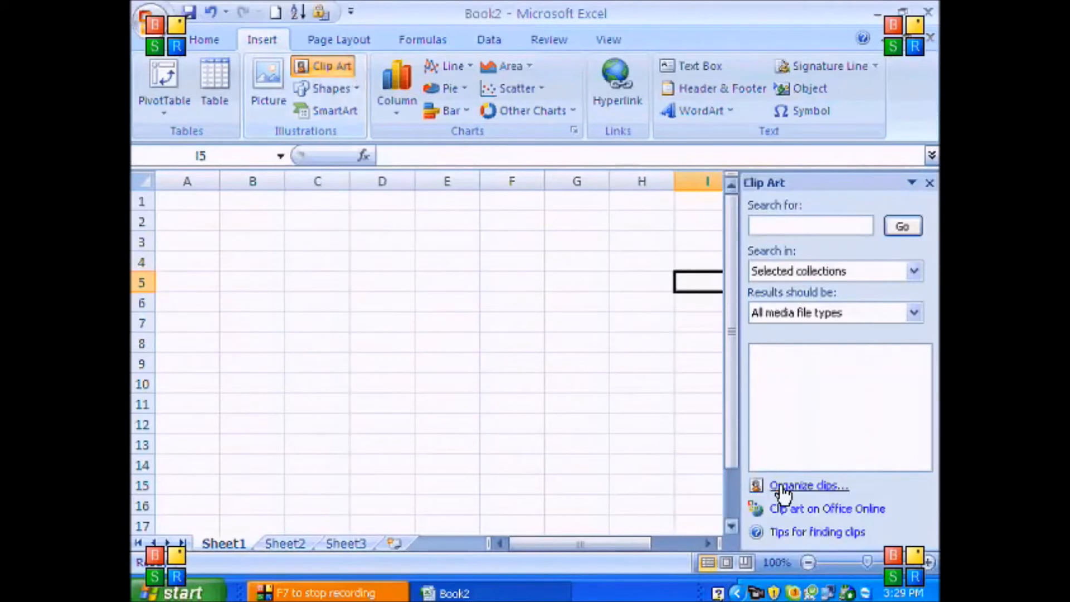
left_click(784, 488)
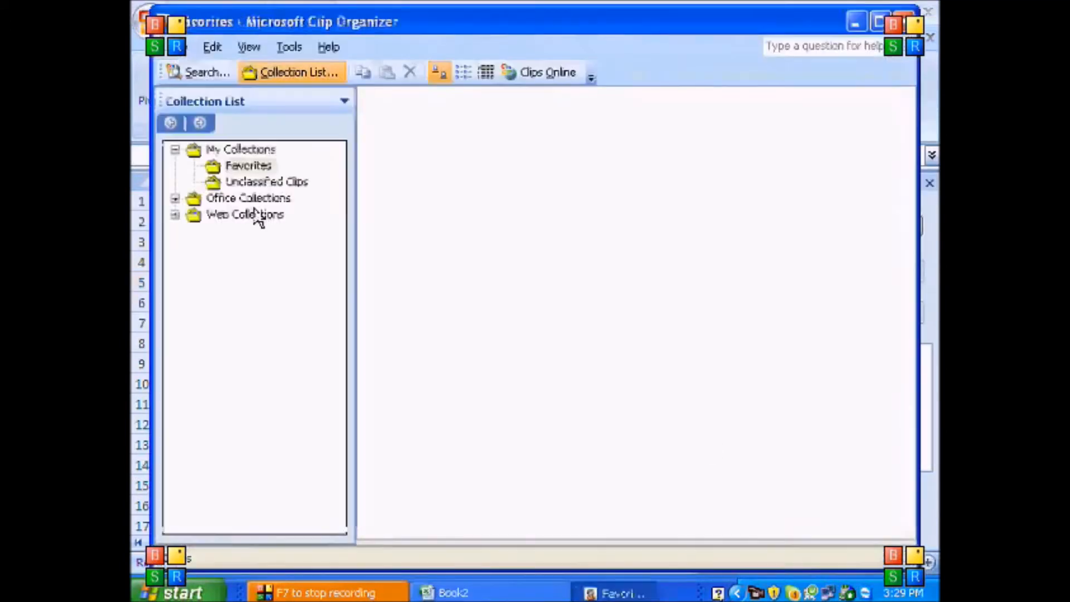
left_click(175, 198)
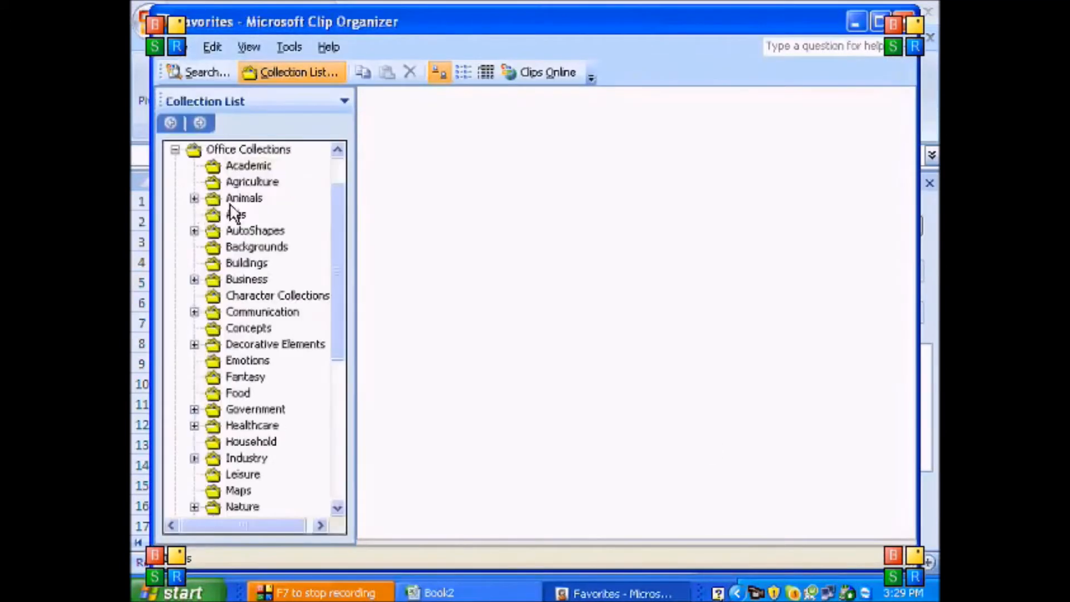
Browse the Office Collections categories from Academic to Backgrounds and open the Buildings collection.
left_click(249, 167)
left_click(248, 182)
left_click(246, 198)
left_click(237, 214)
left_click(245, 231)
left_click(238, 249)
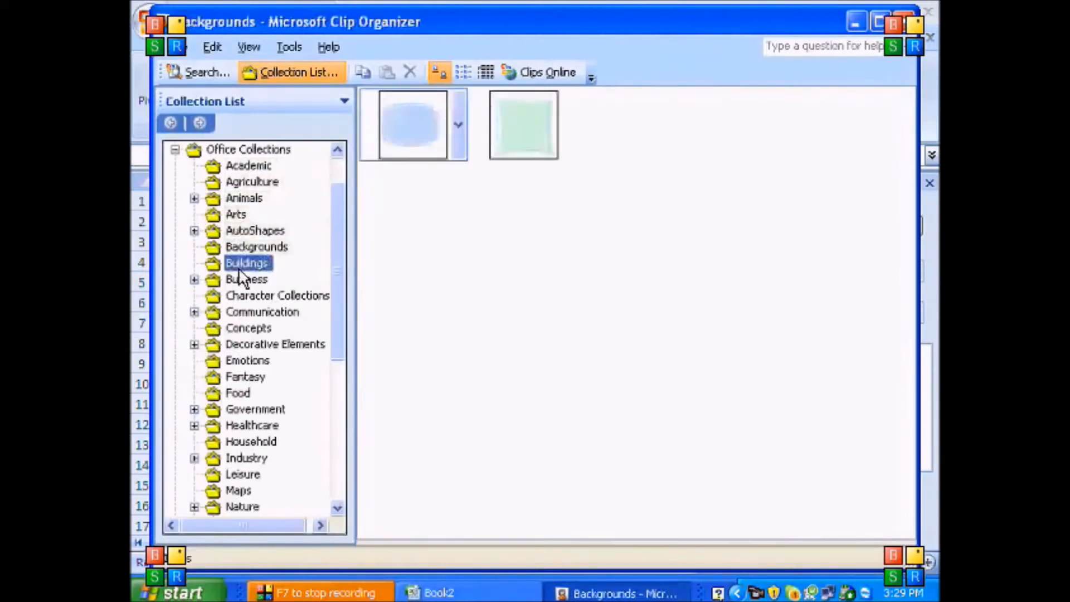
left_click(241, 265)
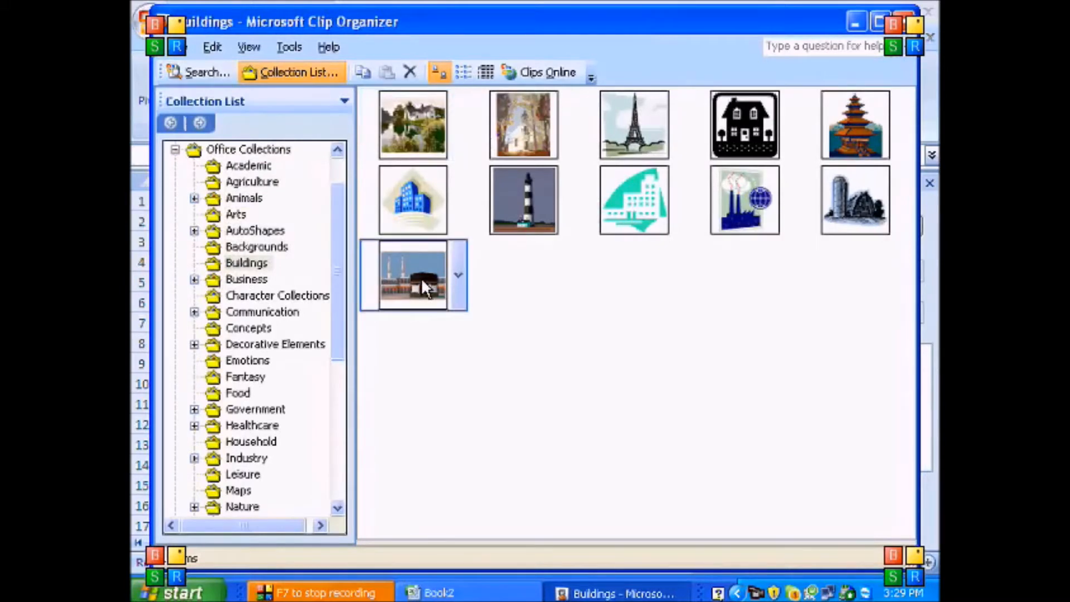
Copy the mosque clip with two minarets from the Buildings collection and minimize the Clip Organizer.
left_click(457, 276)
left_click(455, 328)
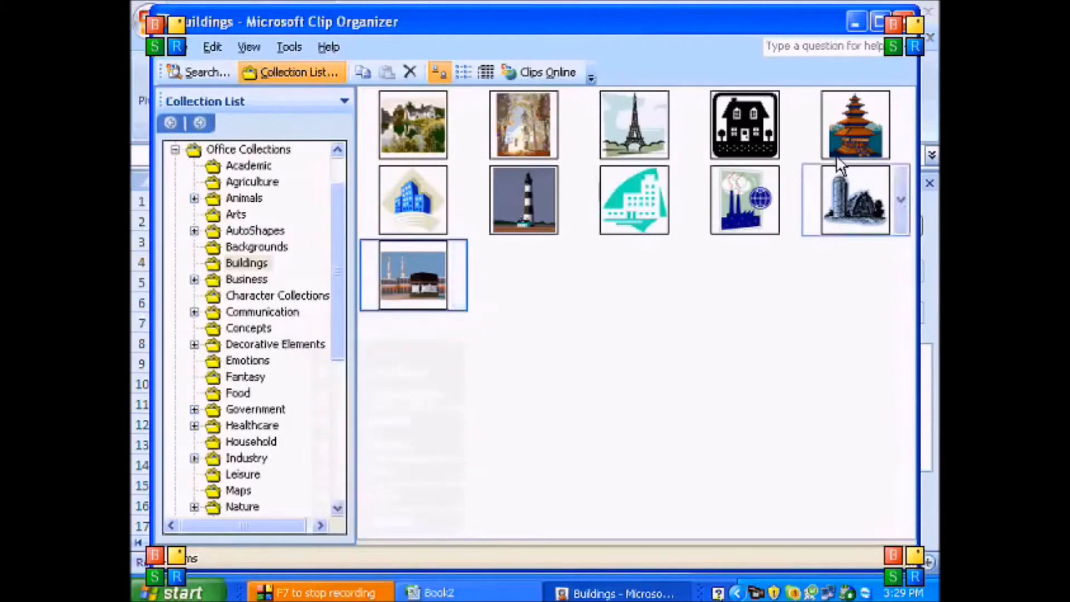
left_click(857, 21)
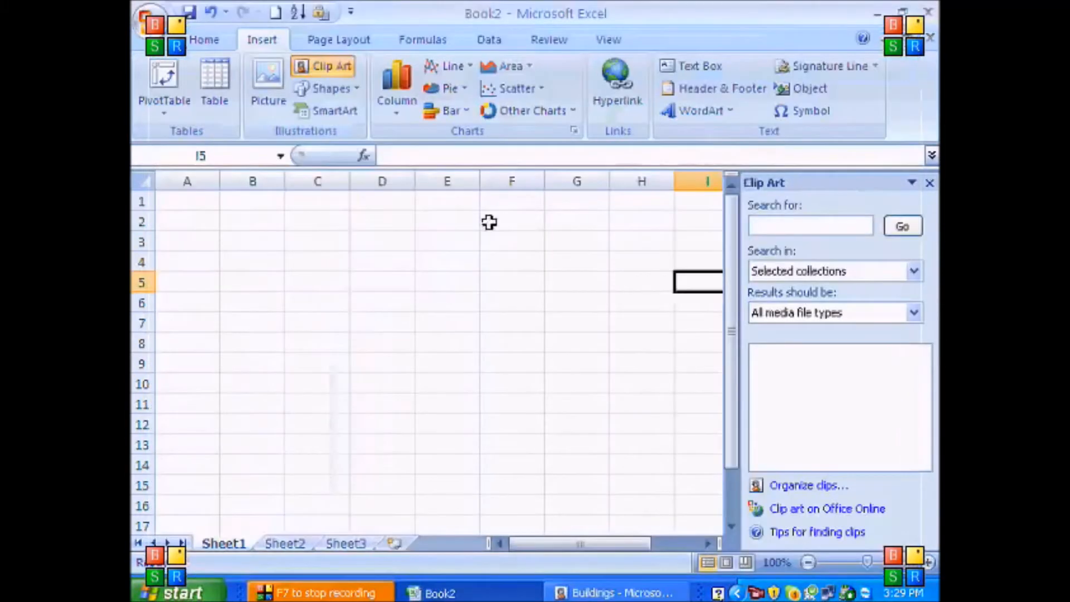
Paste the copied mosque clip at cell A1 and enlarge it to cover about A1 to F15.
left_click(198, 204)
right_click(200, 206)
left_click(224, 266)
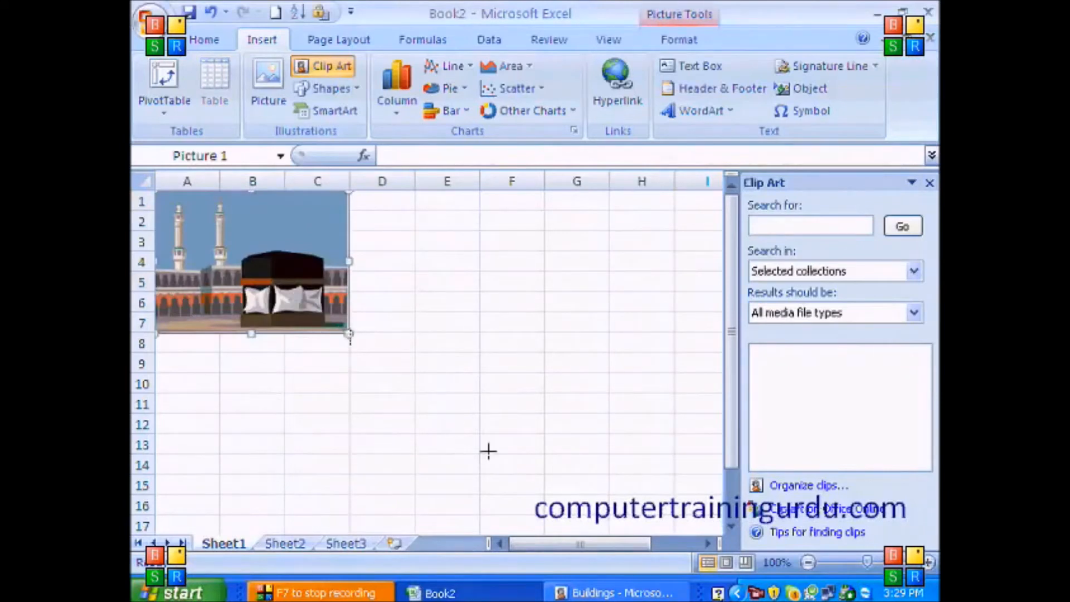
left_click_drag(488, 450, 540, 490)
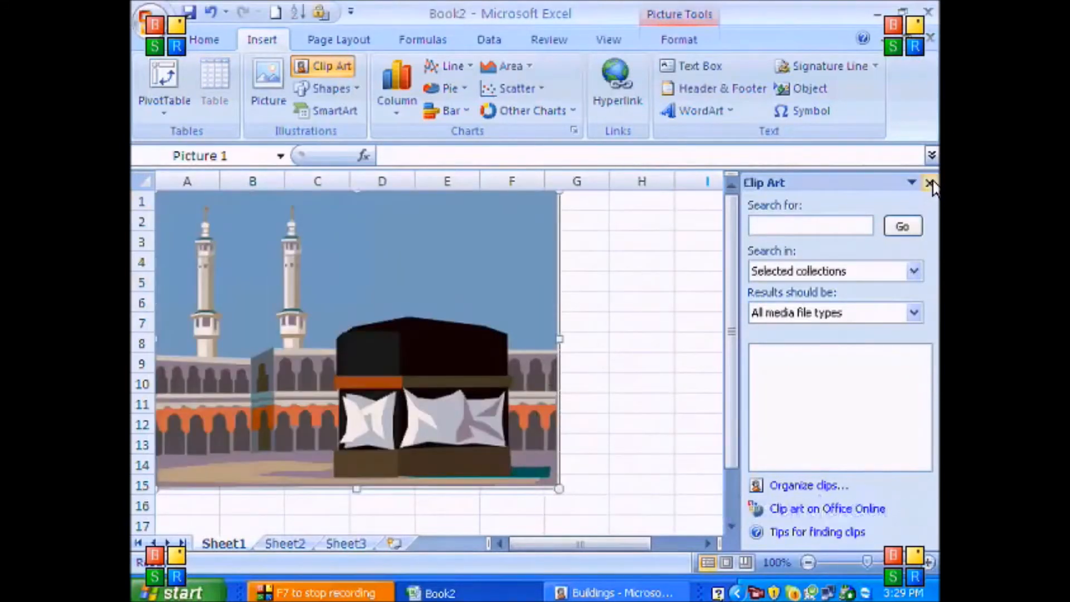
Close the Clip Art task pane and the Clip Organizer window.
left_click(930, 184)
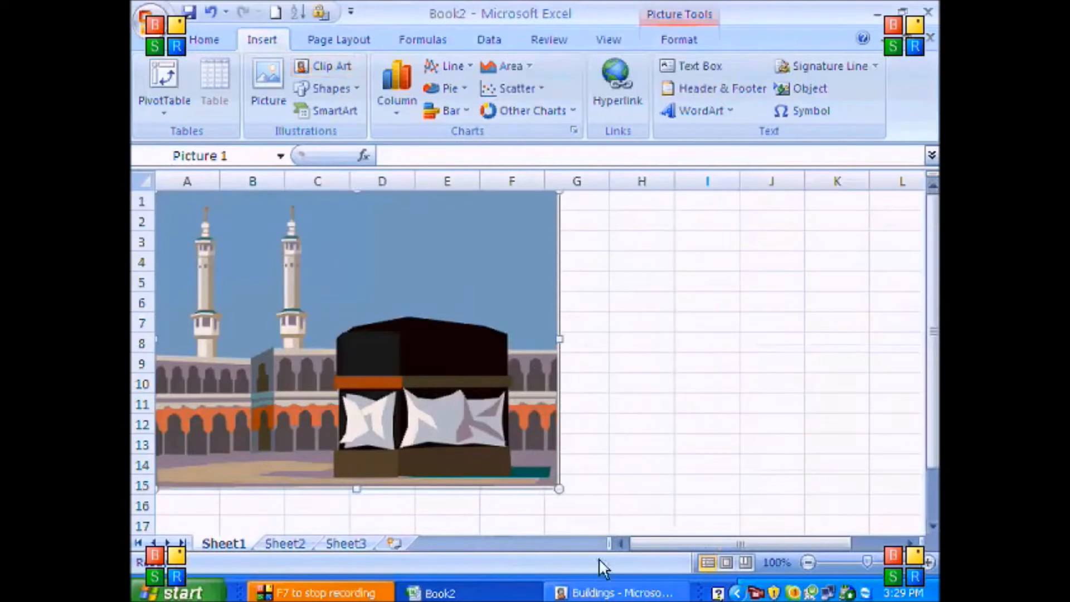
right_click(592, 595)
left_click(594, 578)
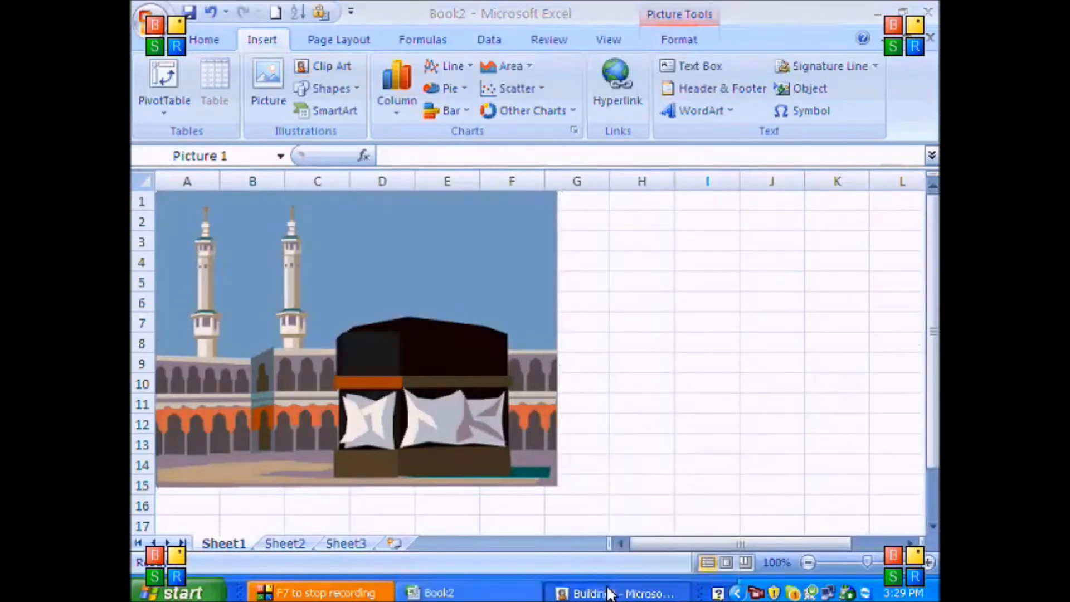
left_click(577, 357)
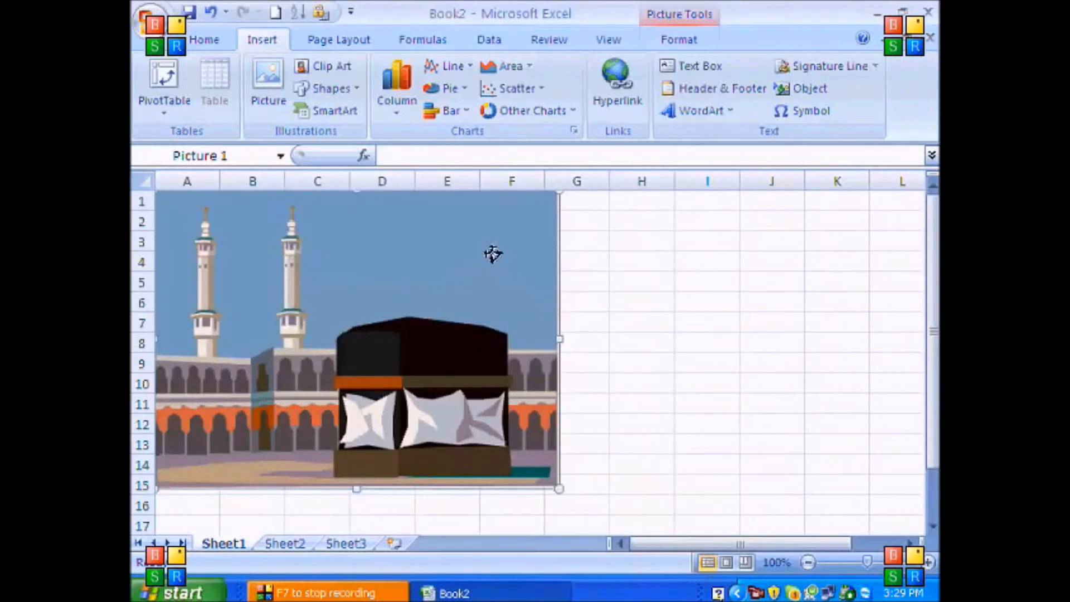
Shift the mosque picture slightly right and down over about A1 to G15, and delete it from the worksheet.
left_click_drag(466, 236, 497, 241)
left_click(672, 41)
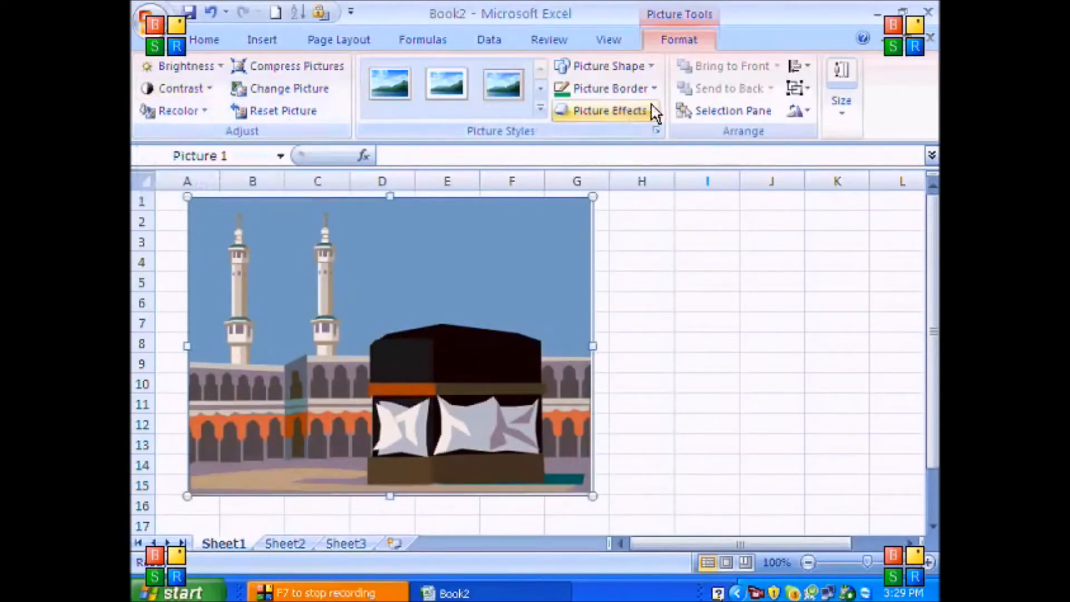
left_click(258, 40)
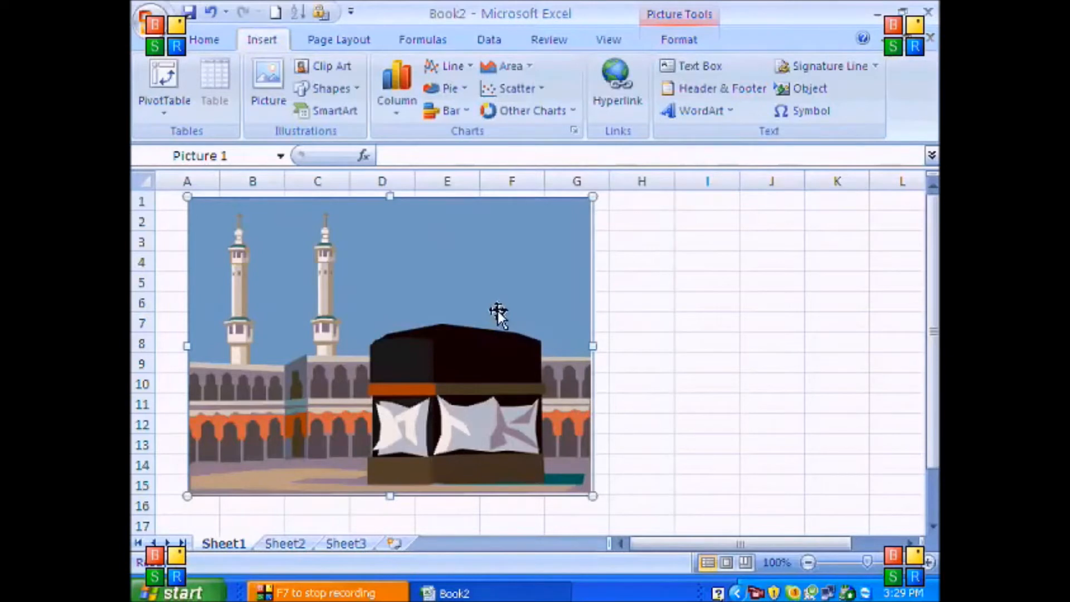
key("Delete")
Insert a Smiley Face shape over about B2 to F16 and adjust its size slightly.
left_click(351, 88)
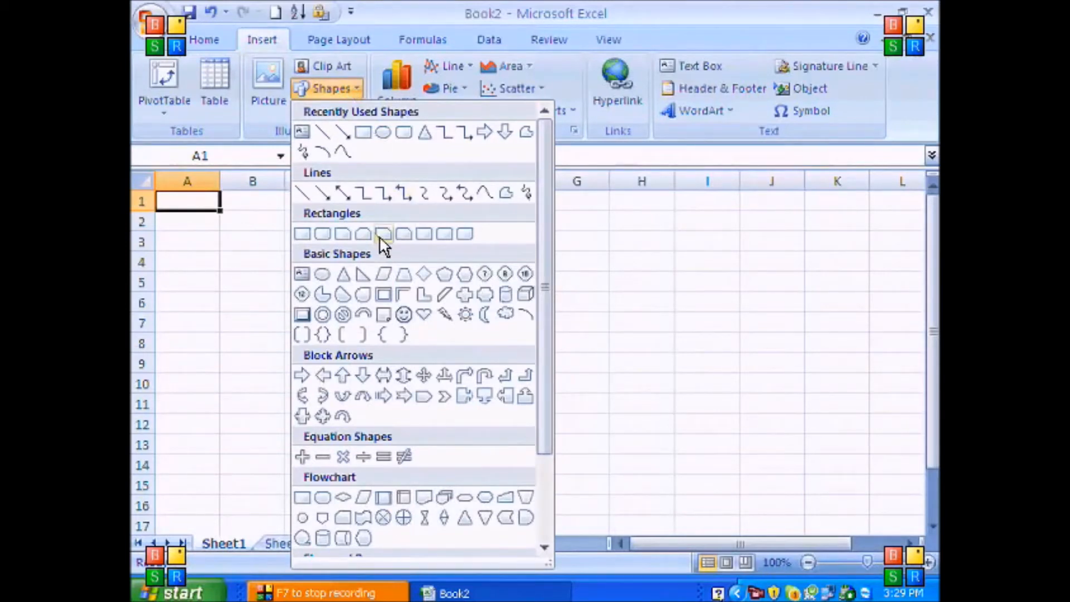
left_click(404, 316)
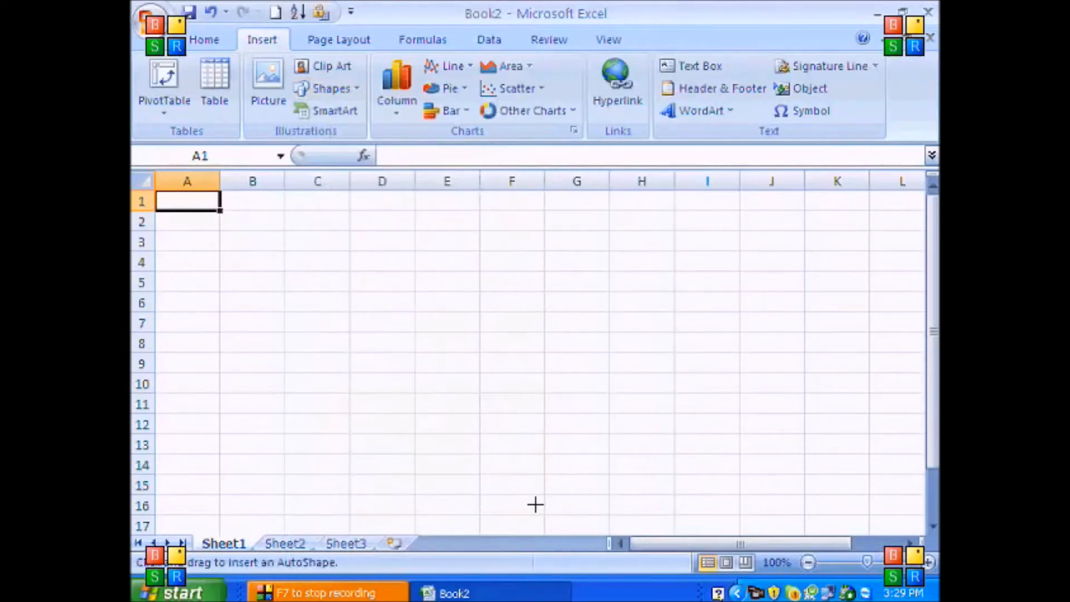
left_click_drag(536, 504, 536, 504)
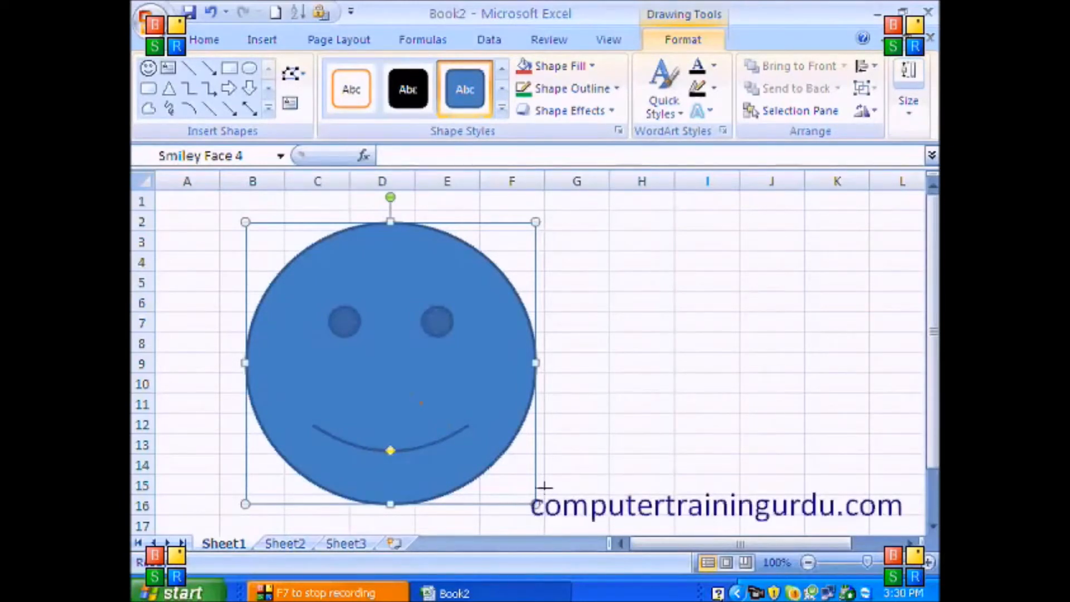
left_click_drag(565, 500, 538, 503)
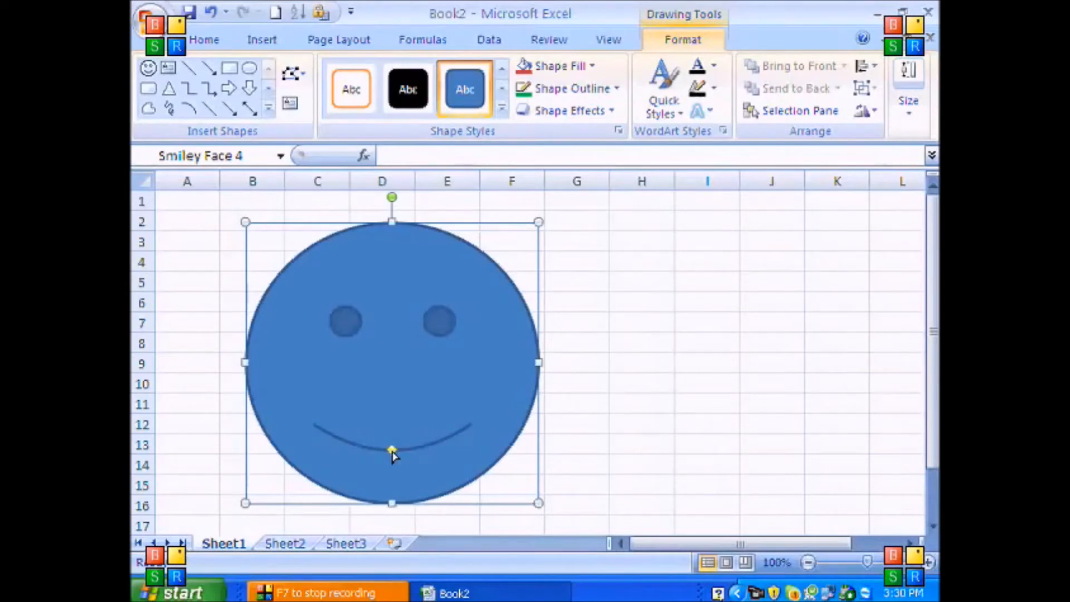
Bend the smiley's mouth into a frown and rotate the shape counterclockwise by about a quarter turn.
left_click_drag(392, 451, 391, 446)
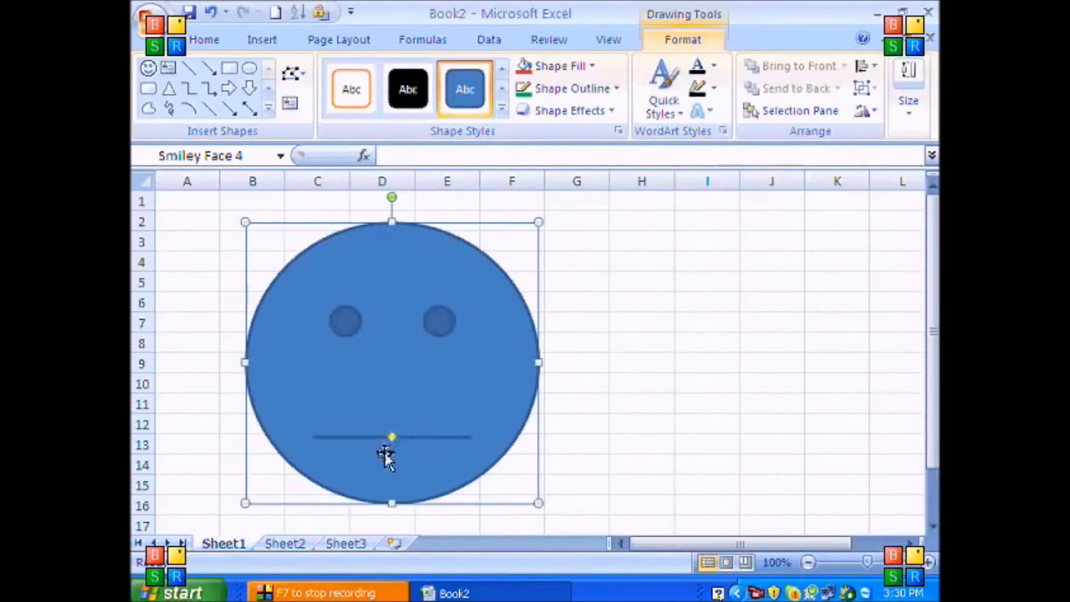
left_click_drag(392, 437, 393, 424)
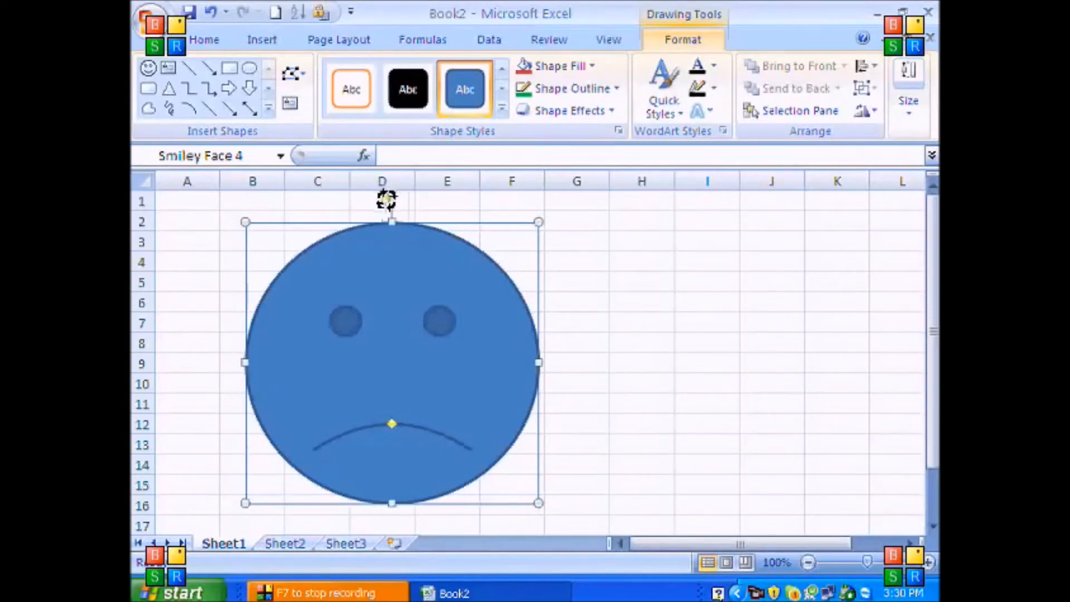
left_click_drag(254, 290, 239, 353)
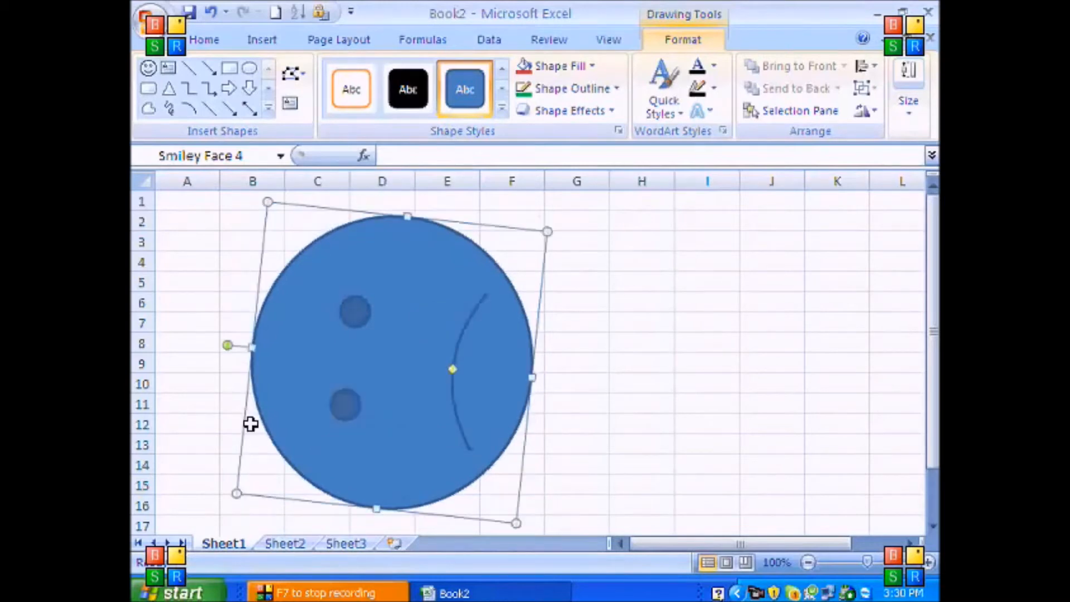
Delete the smiley face and insert a Pie shape, reduced to cover about B4 to F16.
key("Delete")
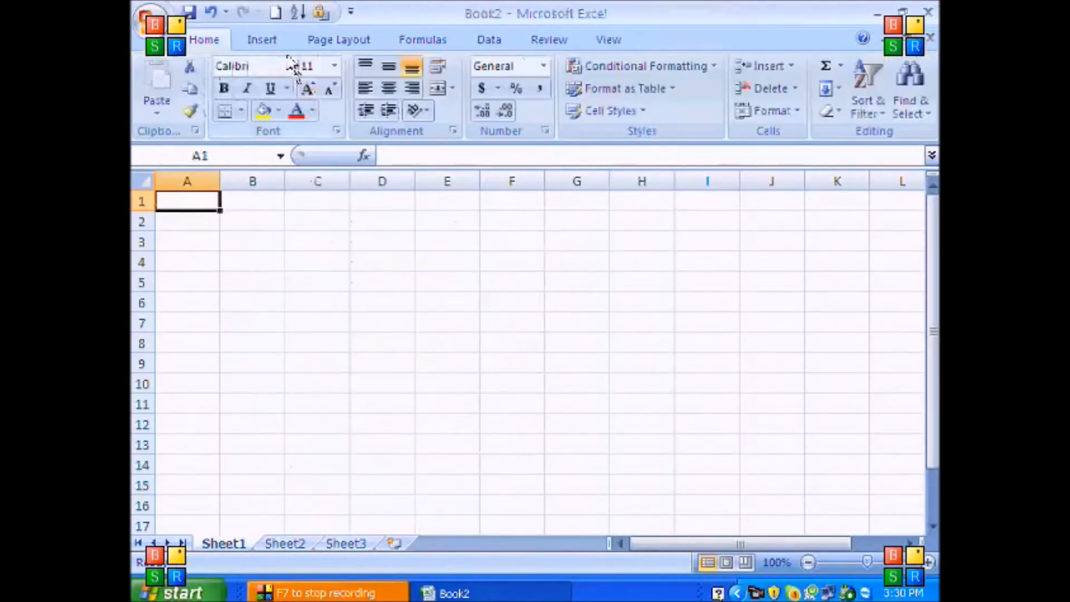
left_click(272, 44)
left_click(335, 92)
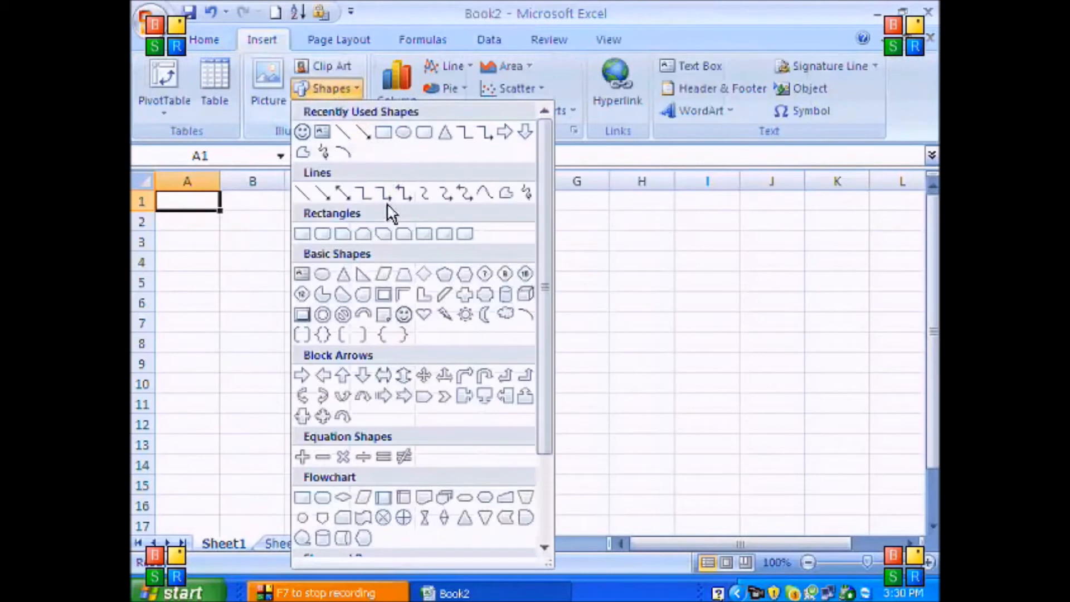
left_click(322, 294)
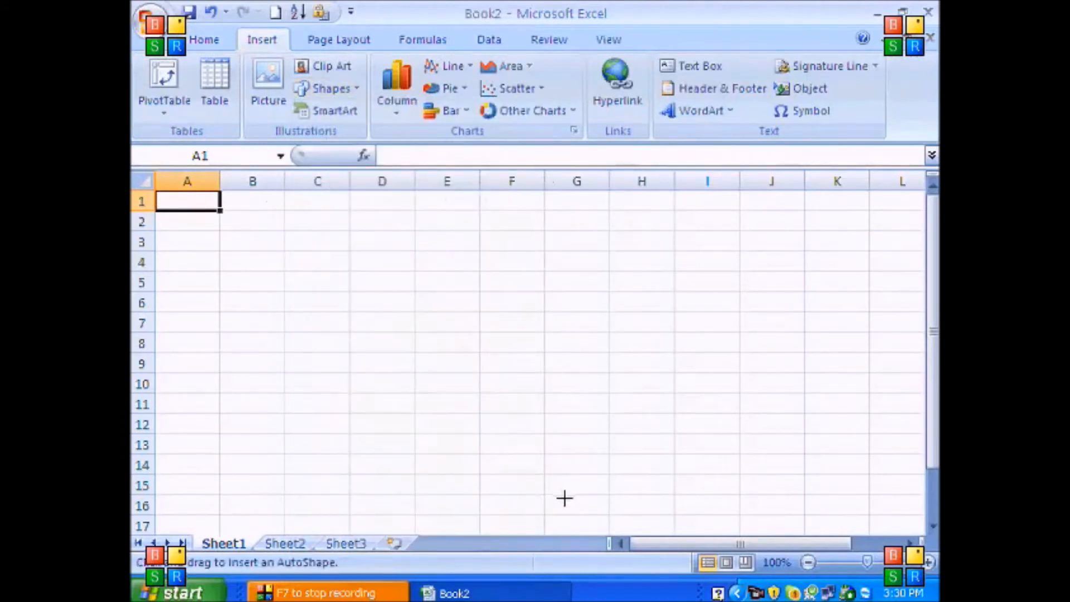
left_click_drag(564, 498, 581, 511)
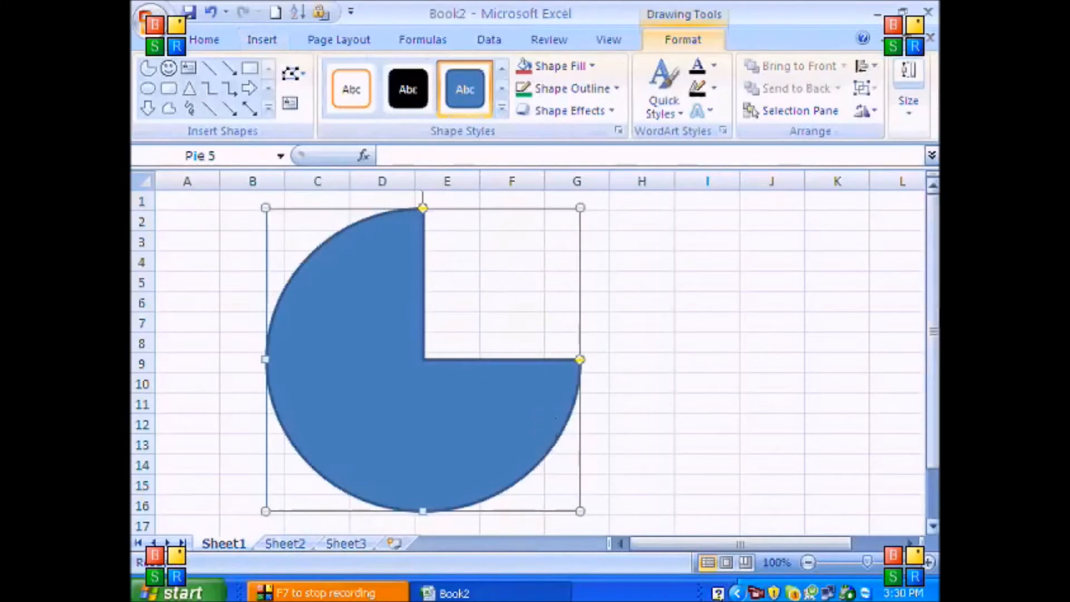
left_click_drag(580, 207, 520, 259)
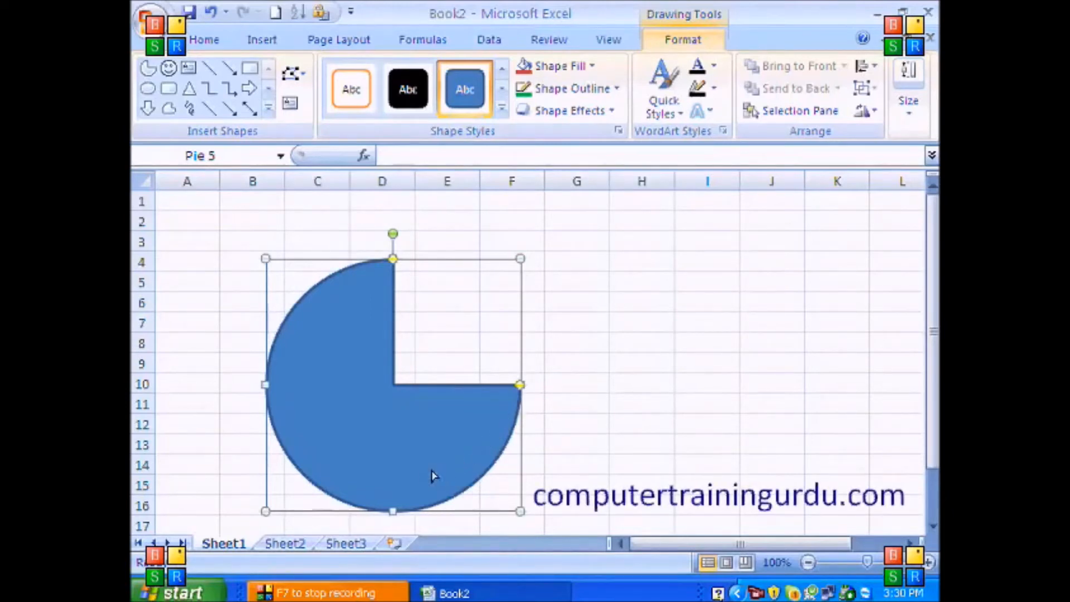
Reshape the pie into a left half circle and move its frame to about A2 to E14.
left_click_drag(413, 479, 395, 486)
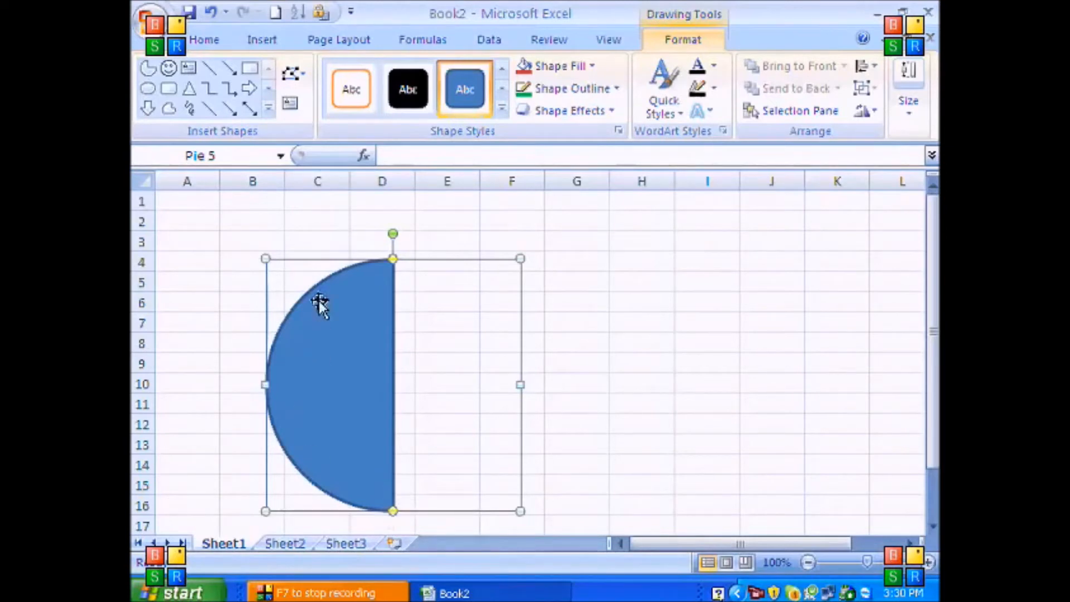
left_click_drag(376, 330, 304, 282)
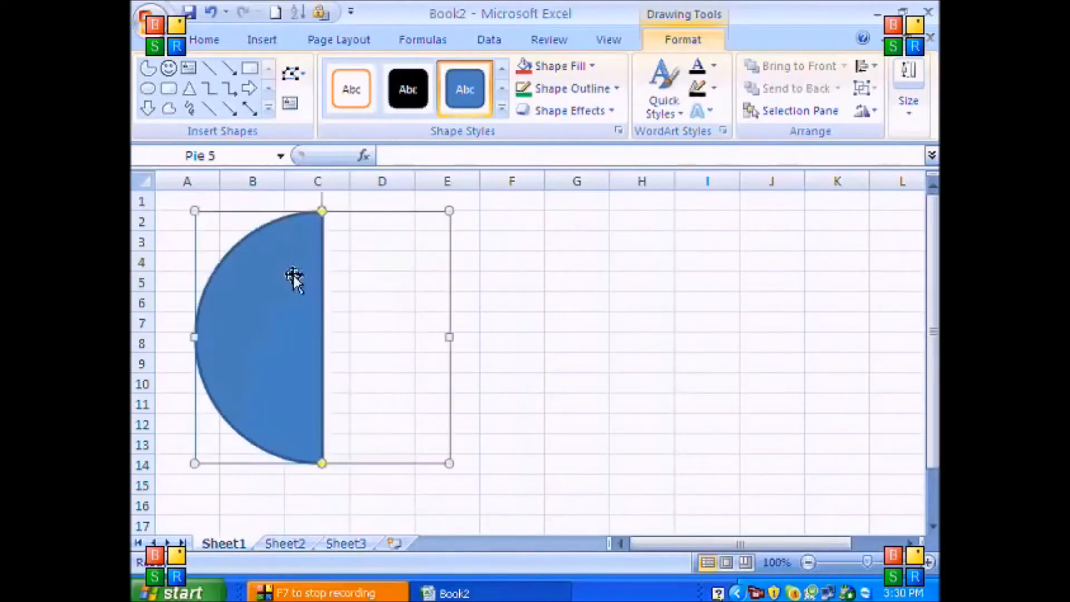
Draw a Right Arrow shape over about F2 to K10, add the text "Type your Text here" and select the half circle.
left_click(250, 86)
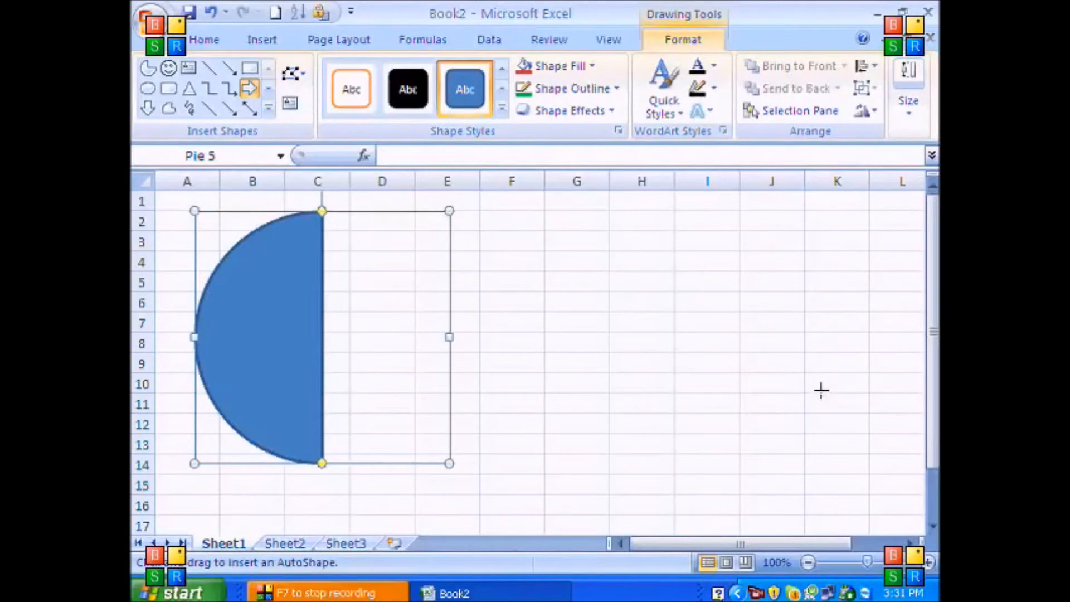
left_click_drag(821, 391, 522, 220)
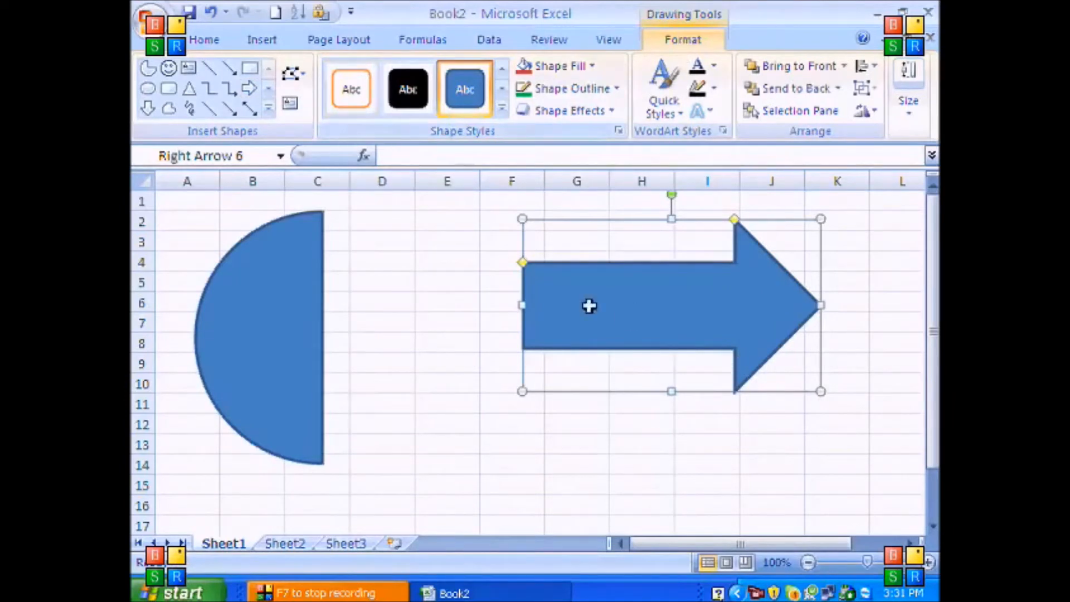
right_click(654, 299)
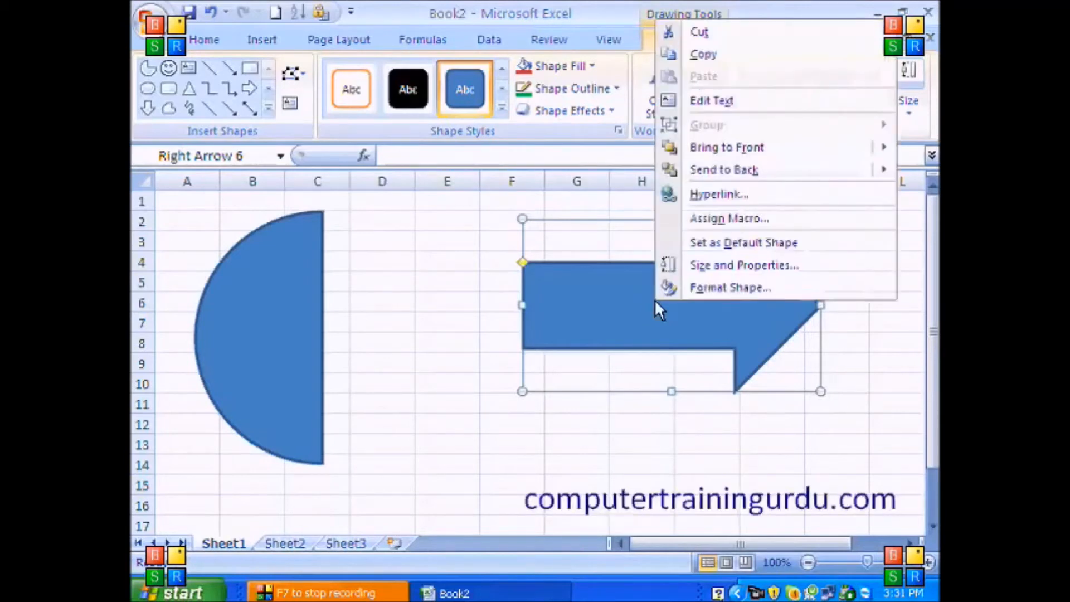
left_click(710, 98)
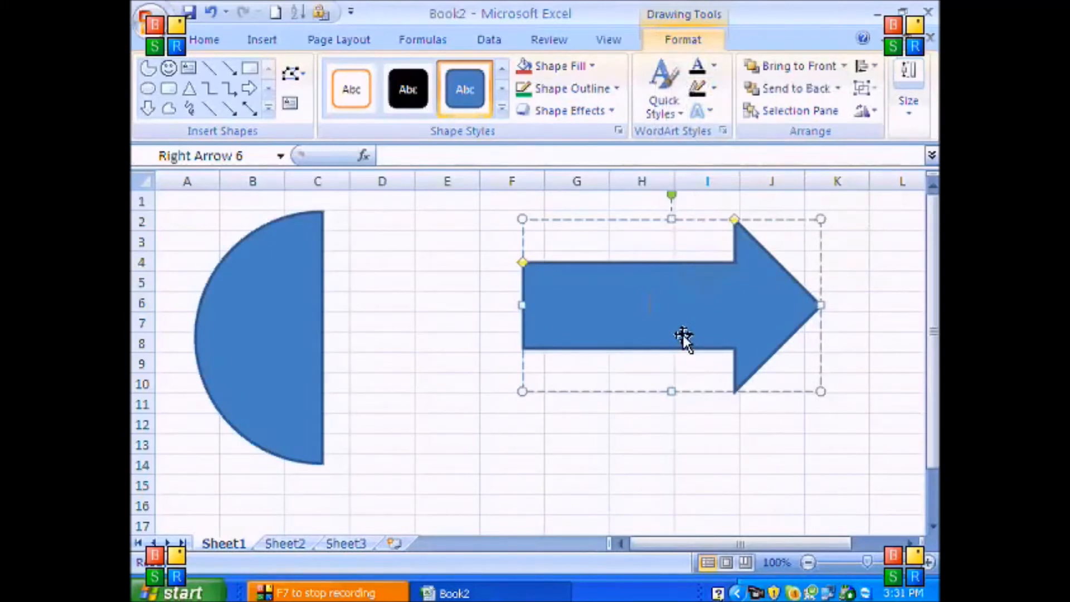
type("Type your T")
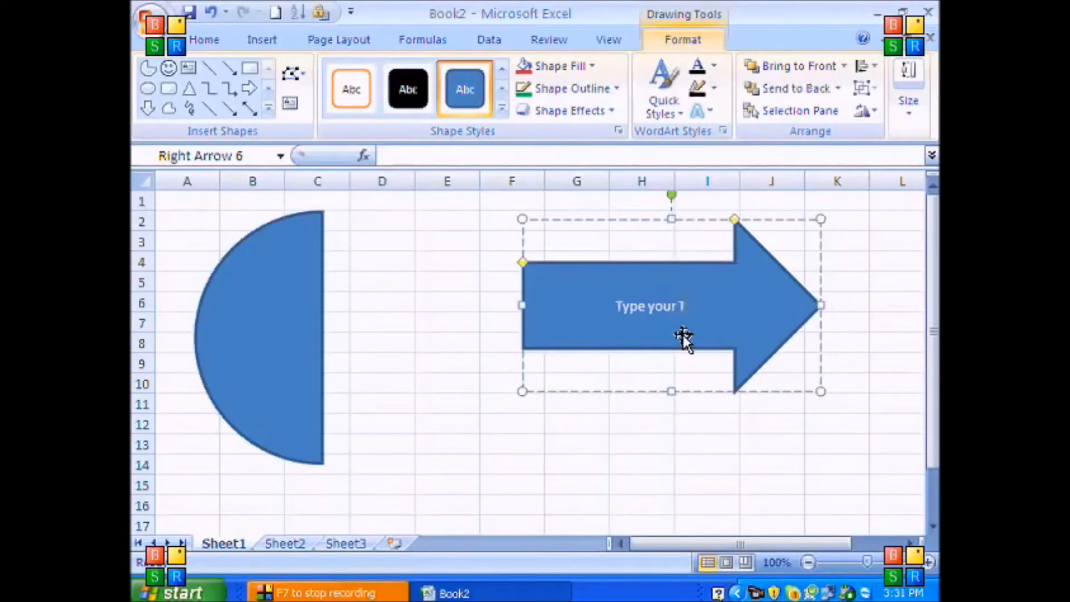
type("ext here")
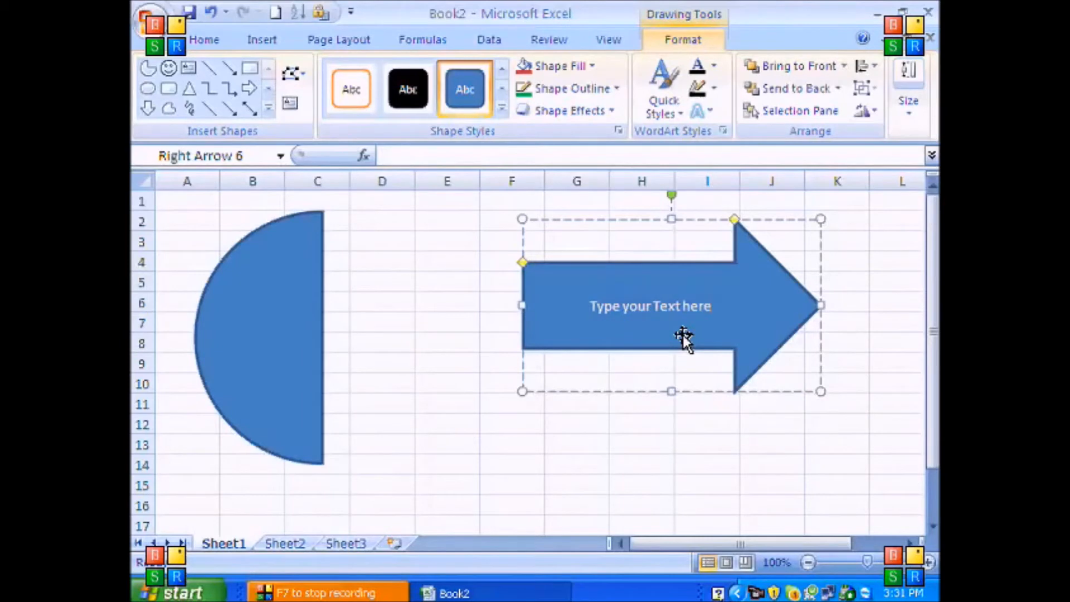
left_click(259, 336)
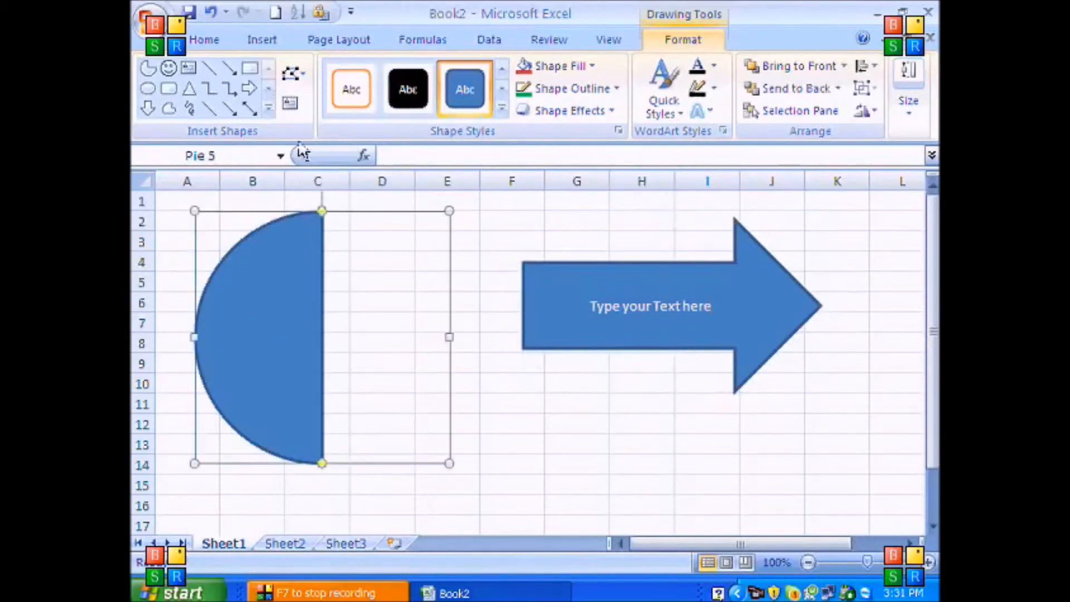
Add a text box reading "fdgsdf g sdg sdgsdfgdfgd" below the arrow, shrink it around the text and shift it to about F9 to I11.
left_click(296, 97)
mouse_move(505, 393)
left_mouse_down()
mouse_move(705, 513)
mouse_move(767, 508)
left_mouse_up()
type("fdgsdf g sdg sdgsdfgdfgd")
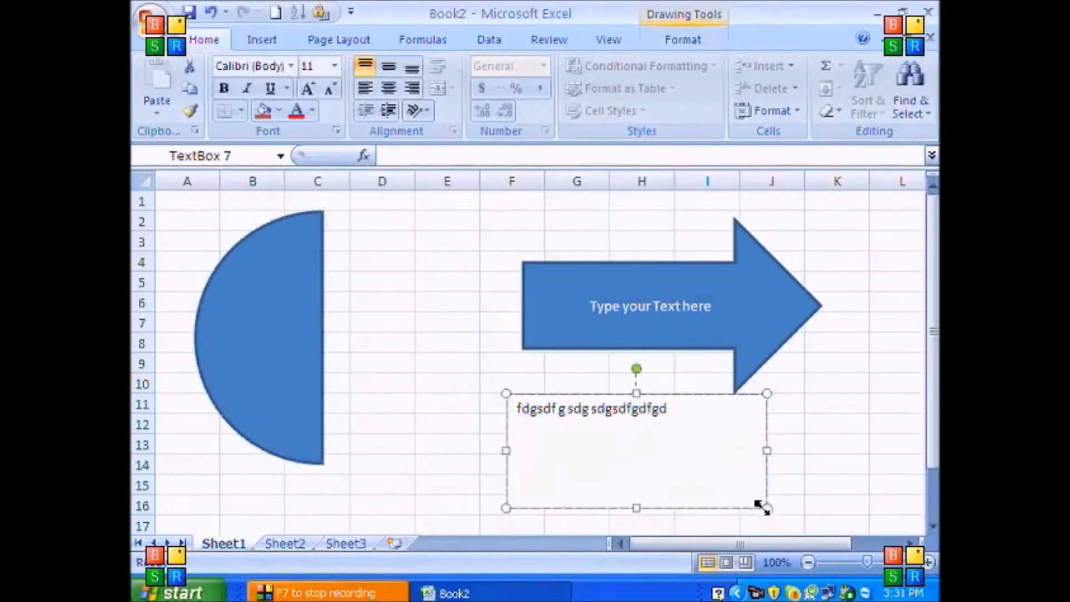
left_click_drag(700, 440, 700, 439)
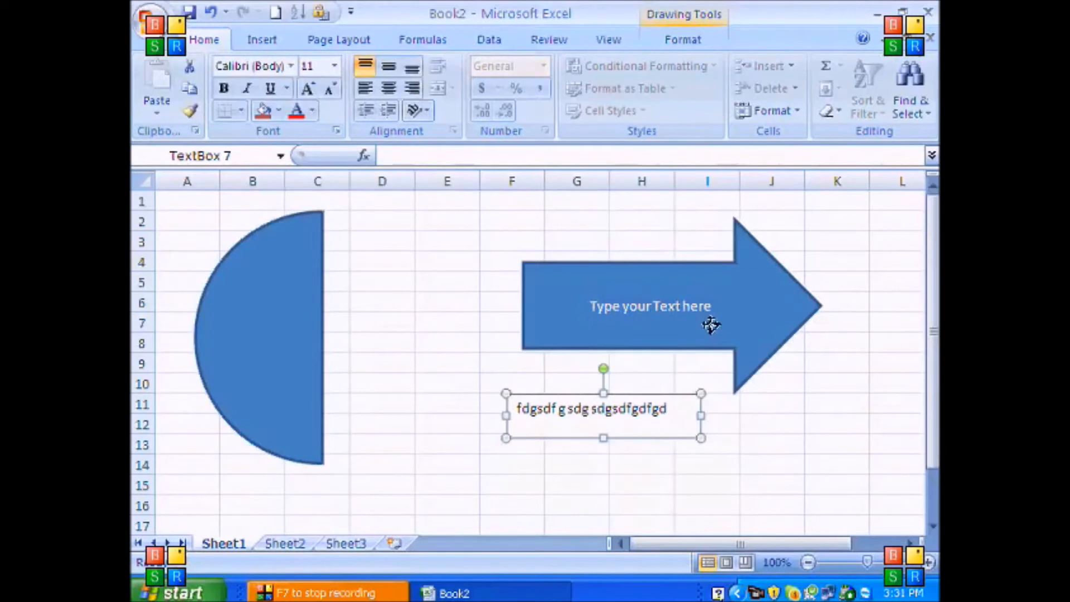
left_click_drag(704, 409, 744, 378)
Delete the text "Type your Text here" from inside the right arrow.
left_click(718, 306)
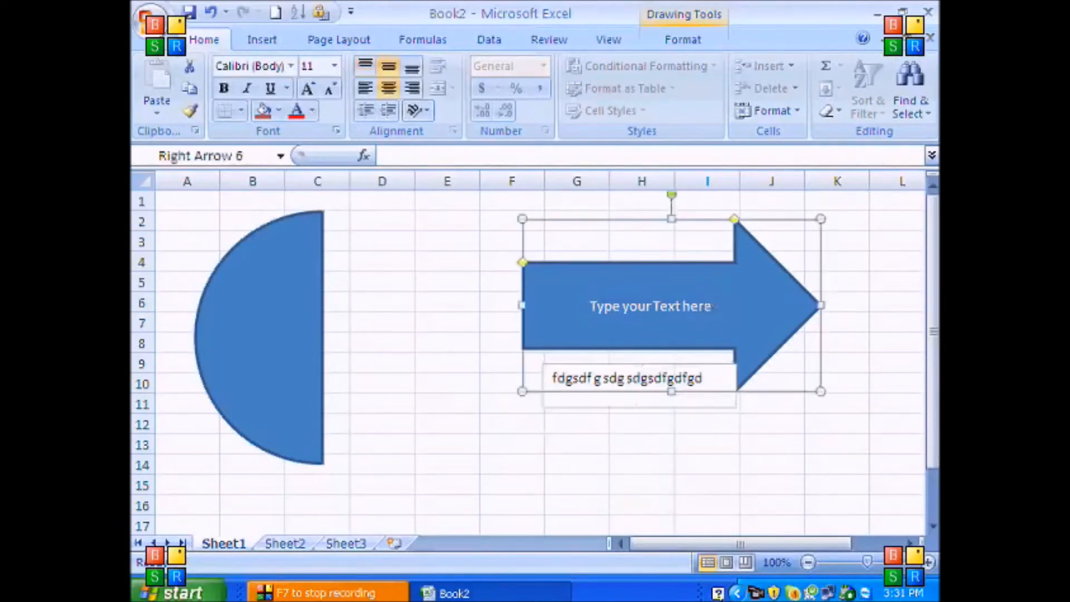
left_click_drag(714, 306, 592, 306)
key("Delete")
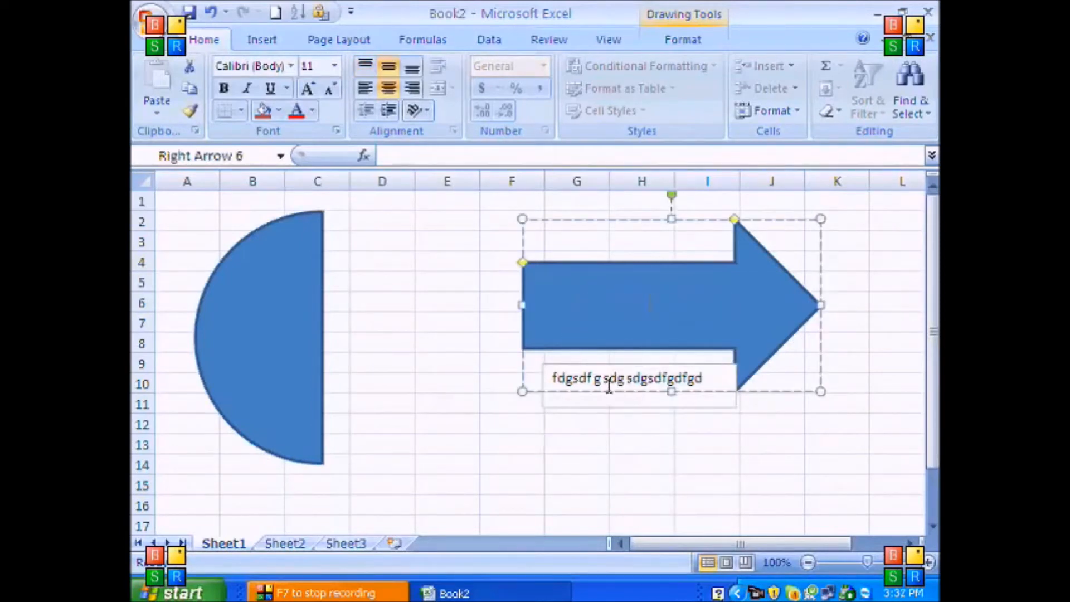
Move the text box onto the shaft of the right arrow, over about F5 to I8.
left_click(640, 369)
left_click(659, 363)
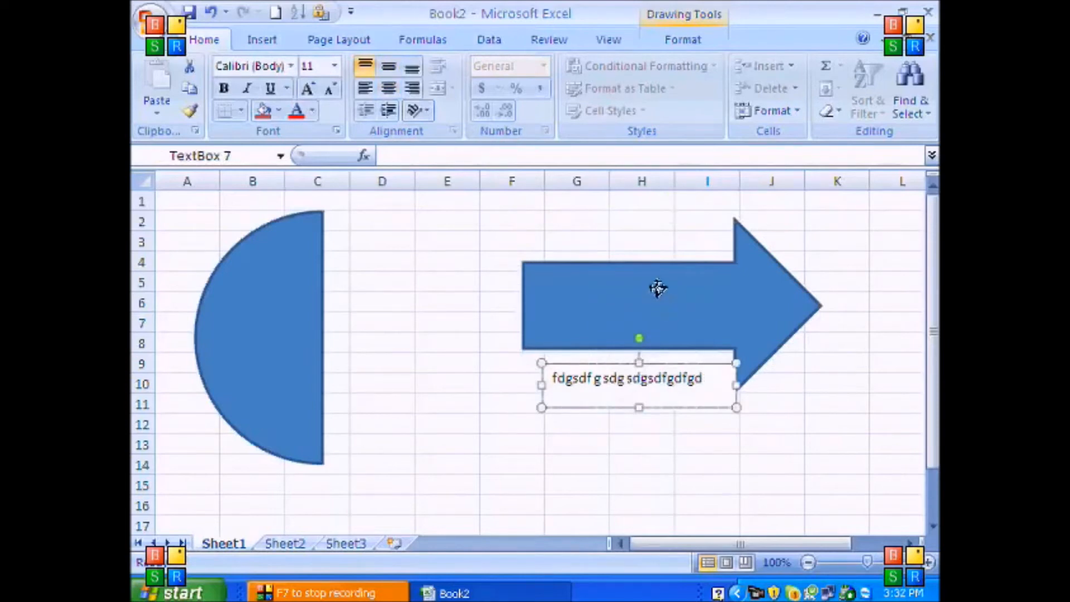
left_click_drag(658, 288, 657, 284)
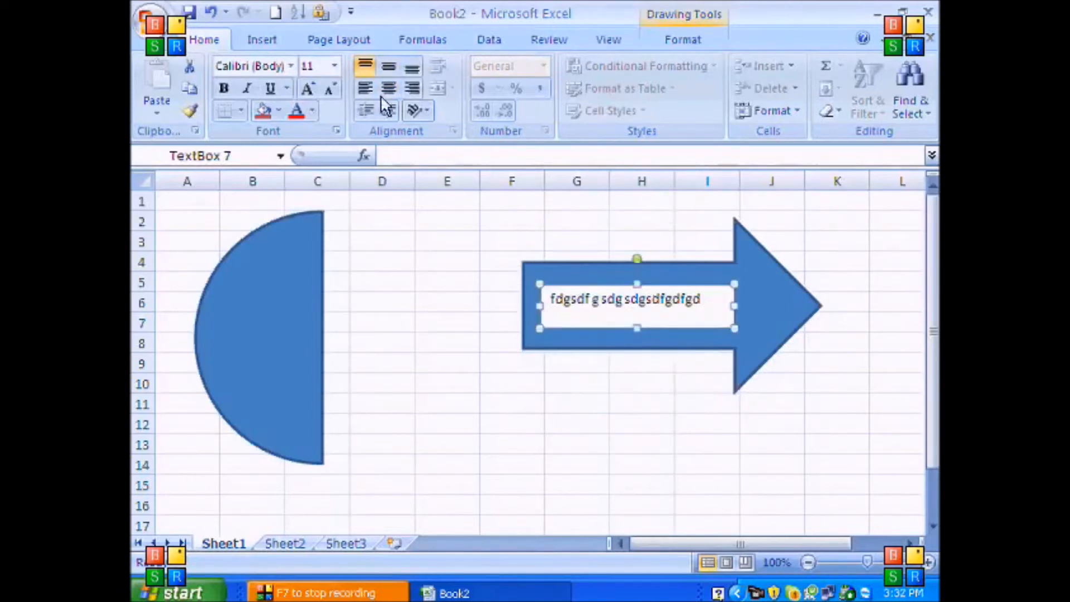
Format the lettering in the text box with no text outline and a yellow text fill.
left_click(685, 39)
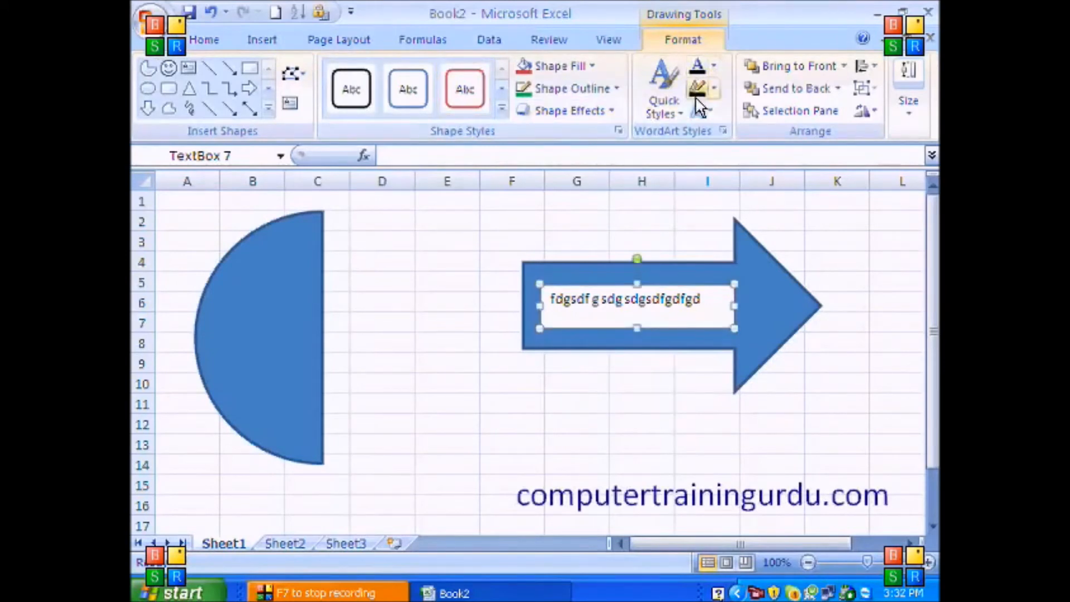
left_click(714, 88)
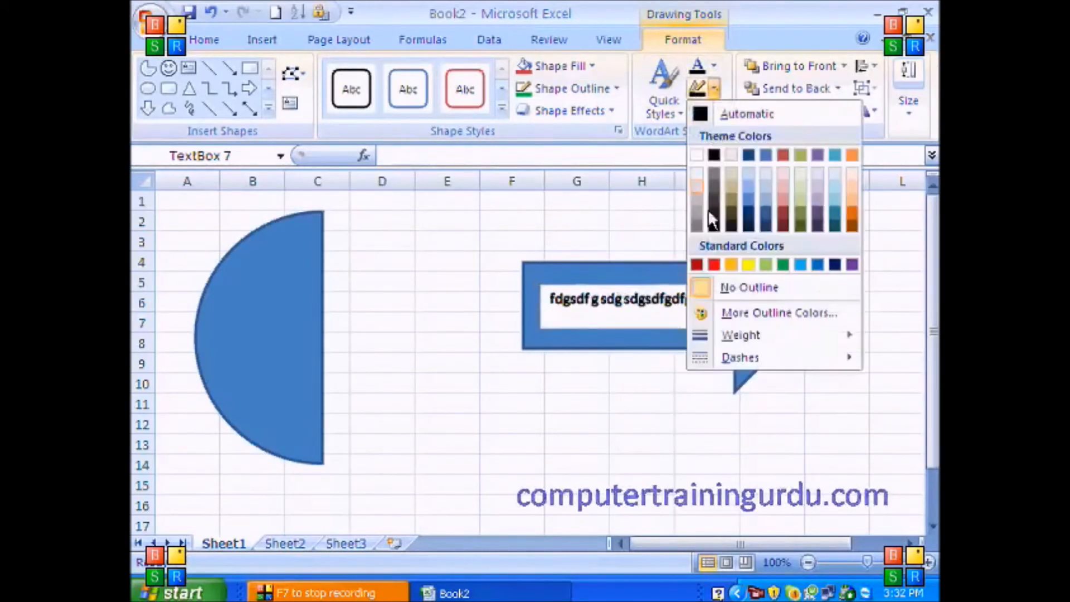
left_click(736, 285)
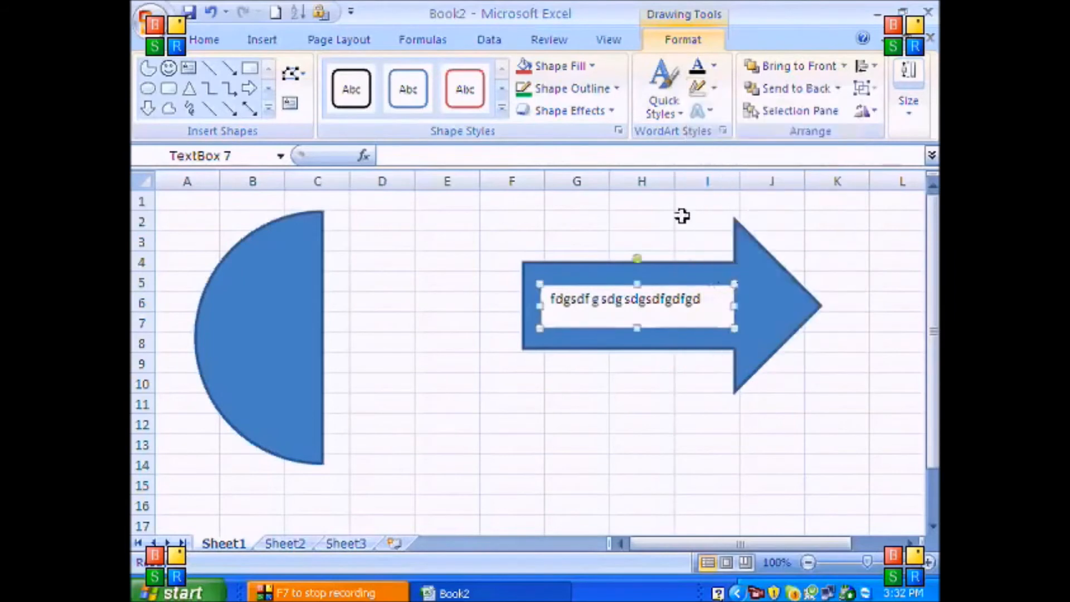
left_click(714, 65)
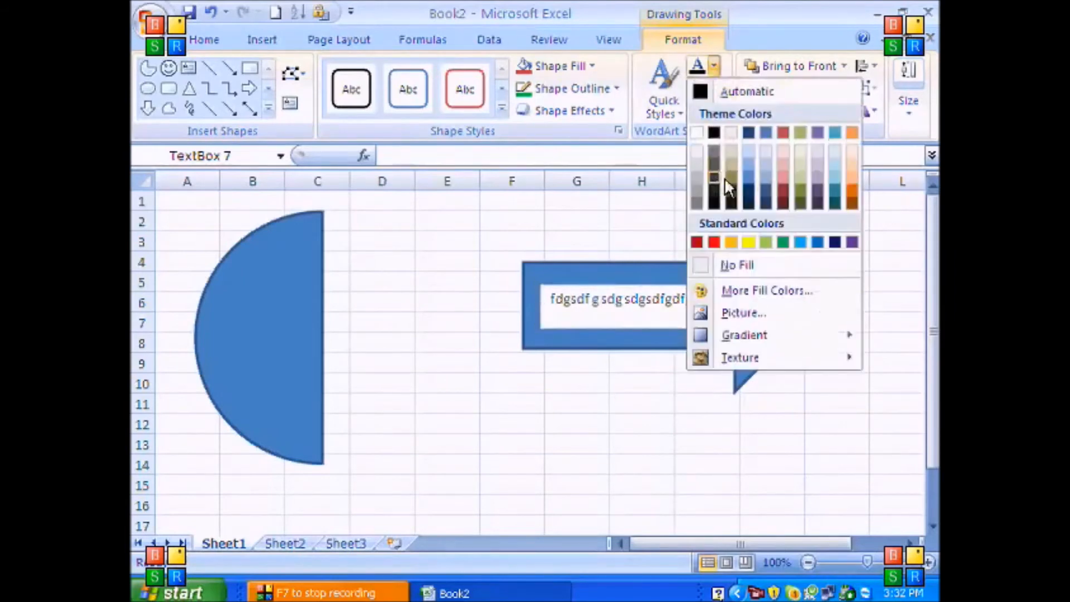
left_click(714, 91)
left_click(713, 67)
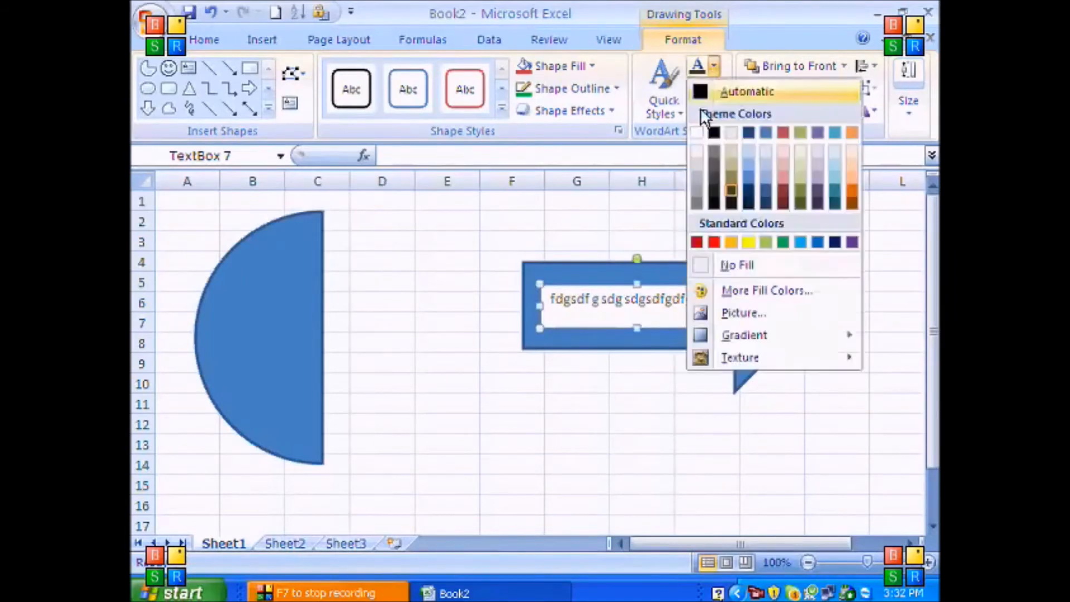
left_click(749, 242)
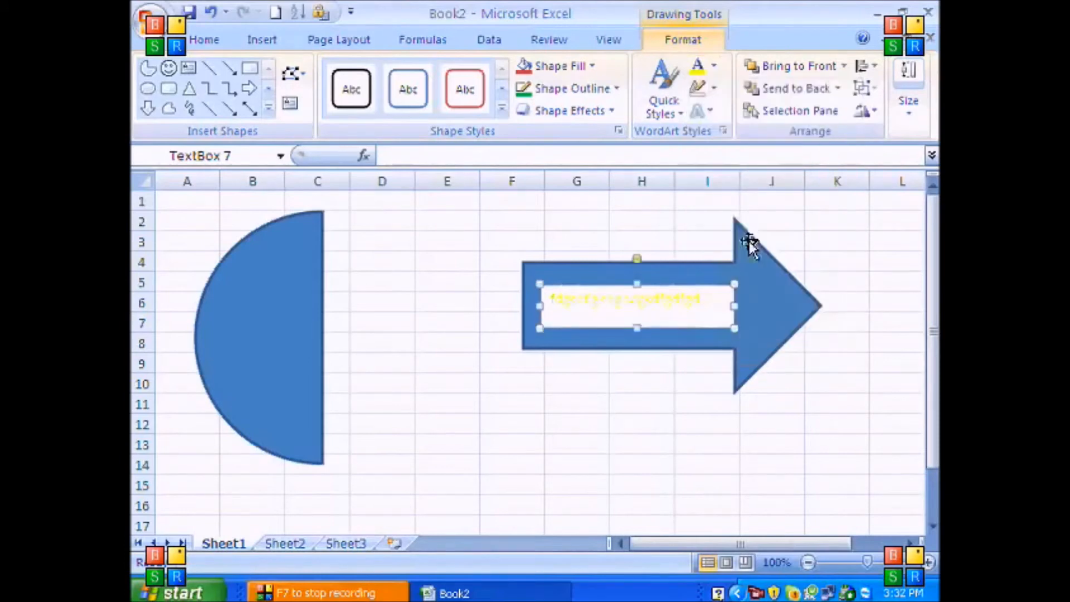
Apply a glow effect to the text box's lettering and widen the box to about the middle of column J.
left_click(710, 114)
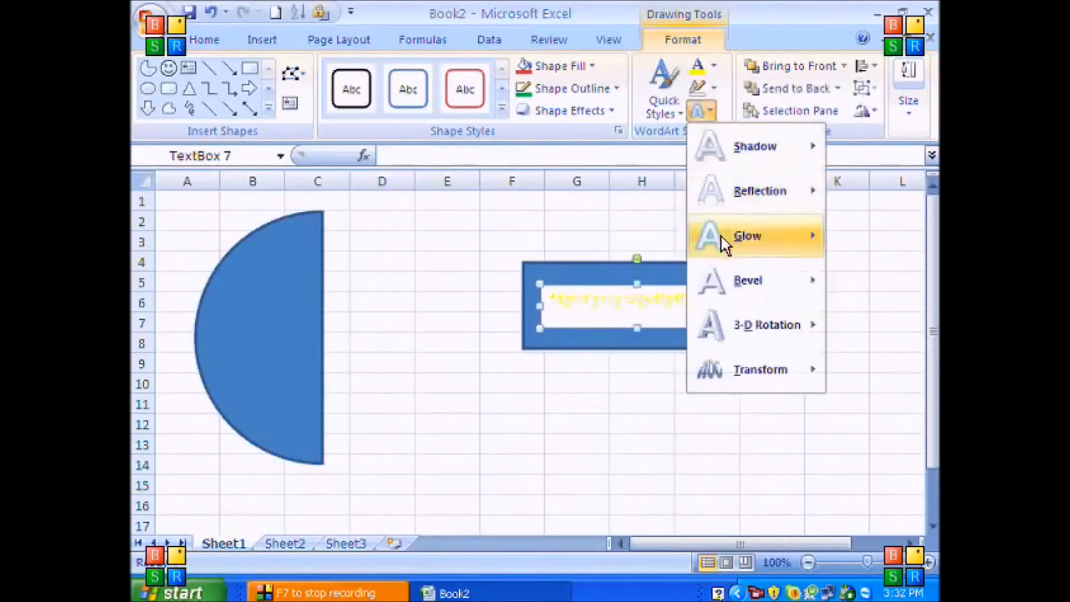
mouse_move(721, 236)
left_click(631, 339)
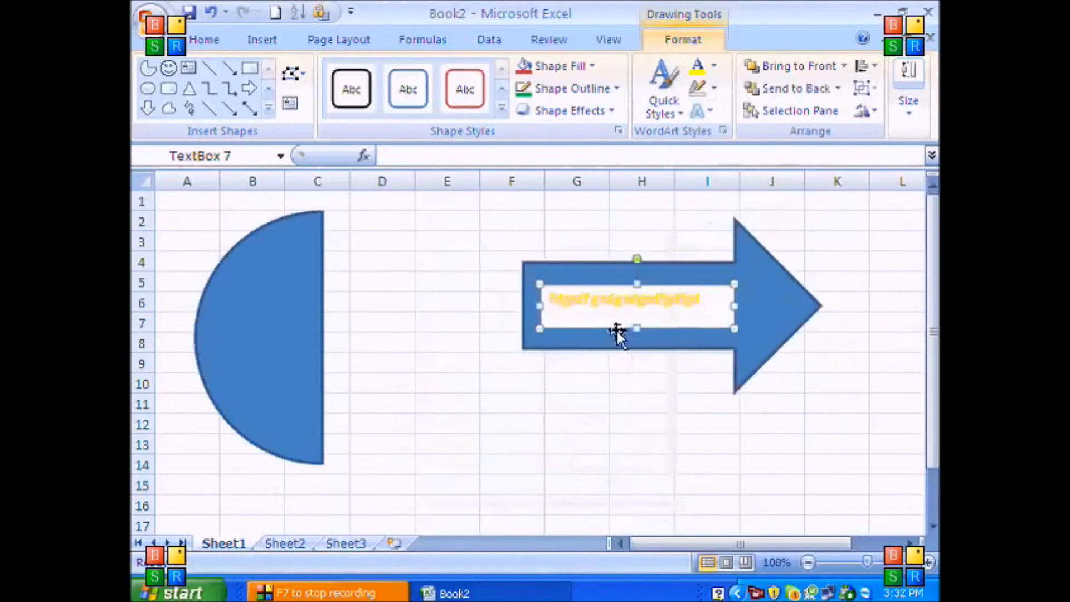
left_click_drag(744, 328, 768, 318)
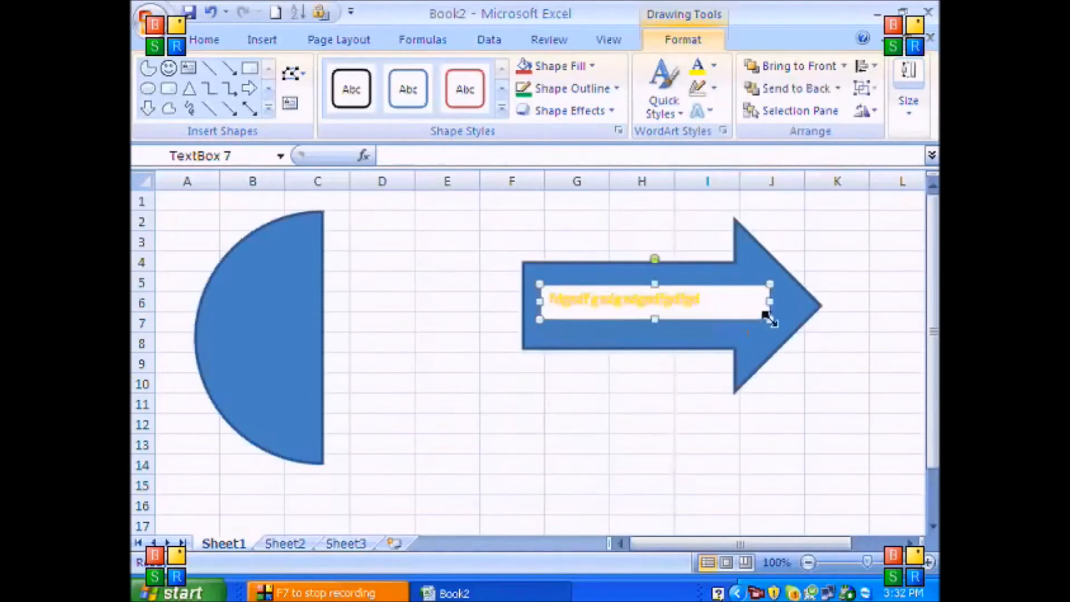
Apply a shadow effect to the yellow lettering in the text box.
left_click(702, 112)
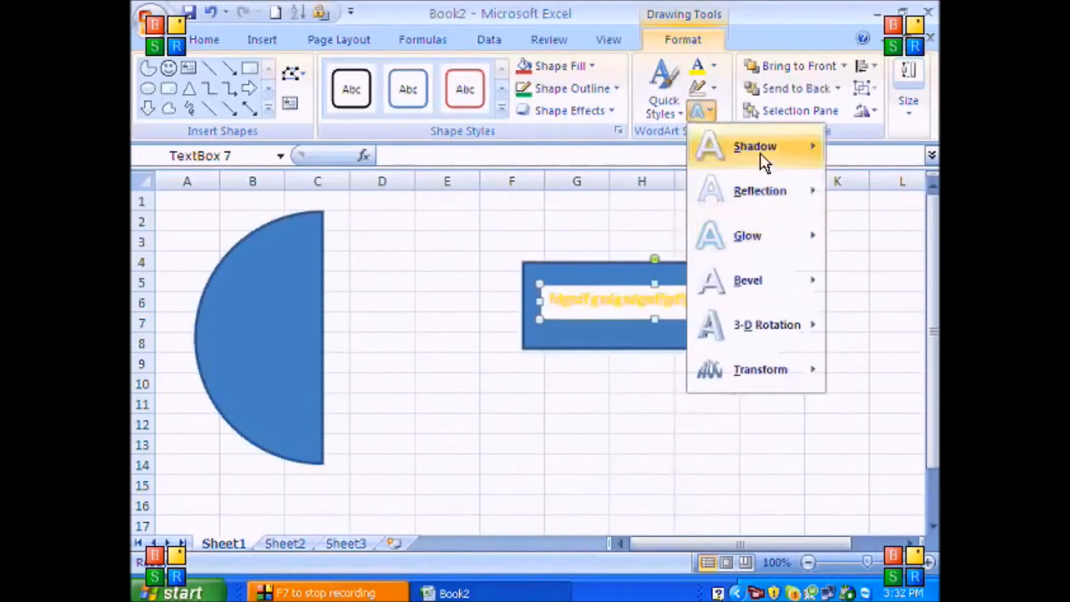
mouse_move(725, 147)
left_click(647, 257)
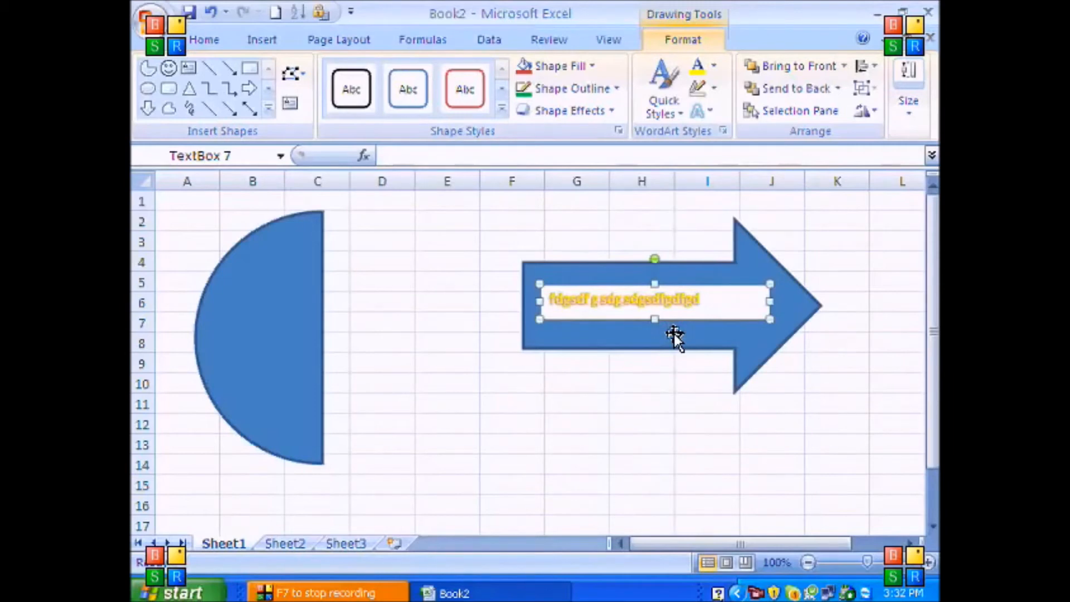
Delete the text box and apply the light orange gradient shape style to the right arrow.
key("Delete")
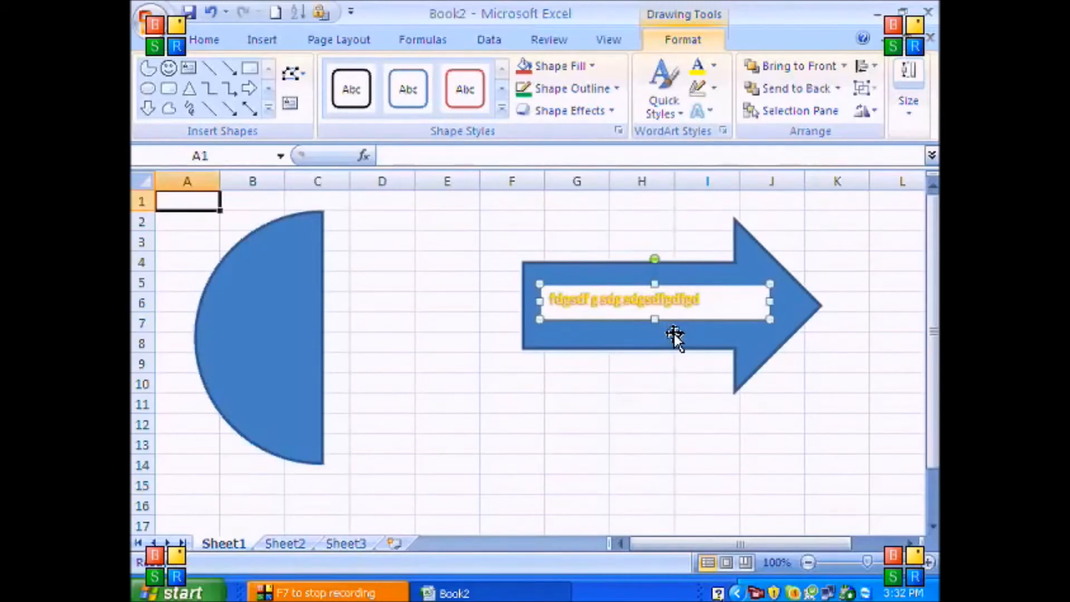
left_click(641, 299)
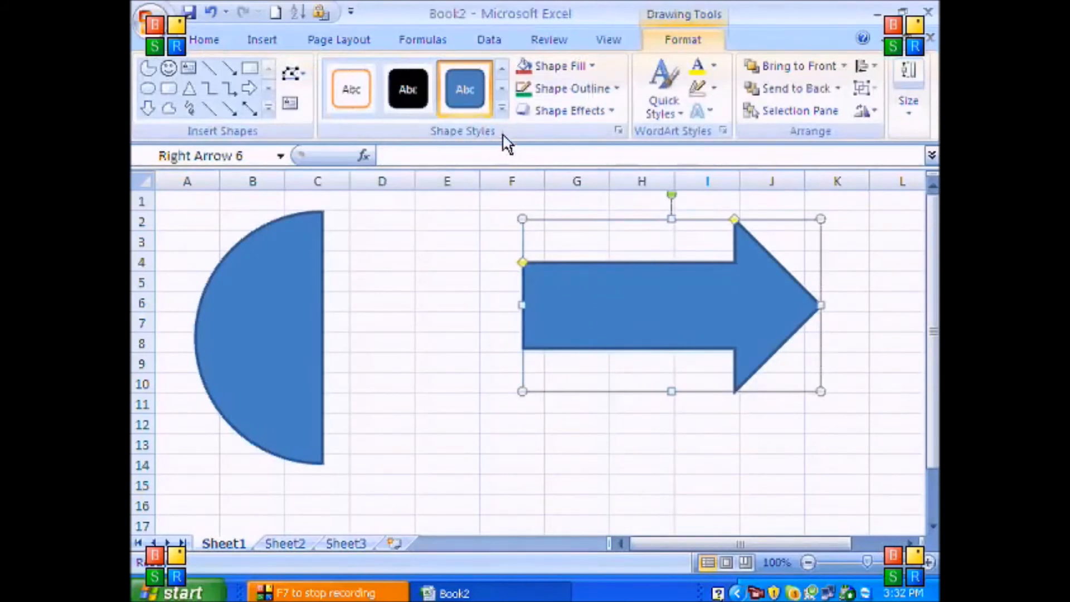
left_click(502, 109)
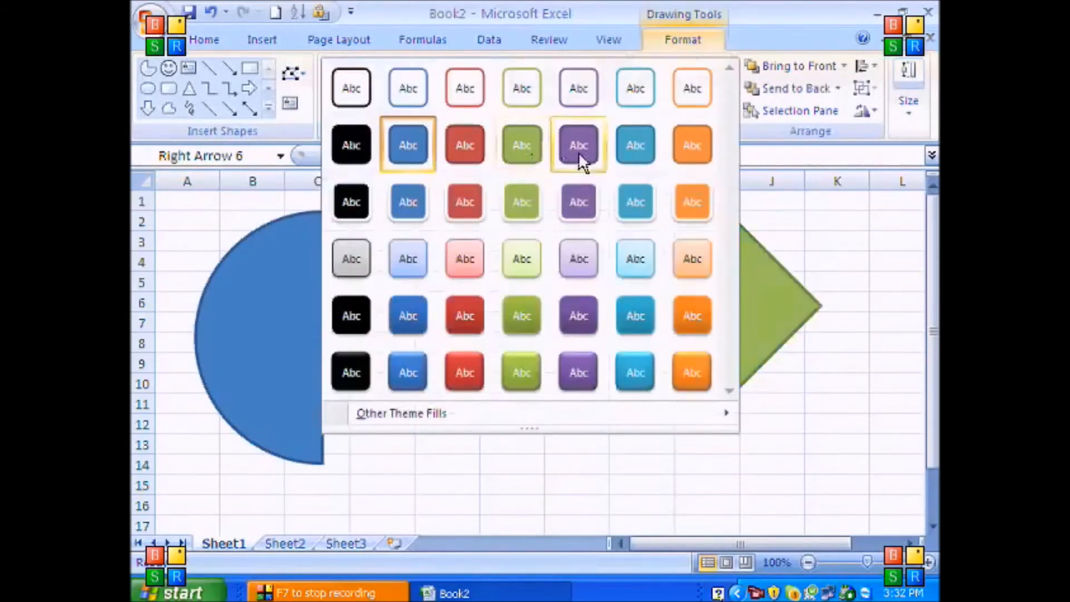
left_click(691, 270)
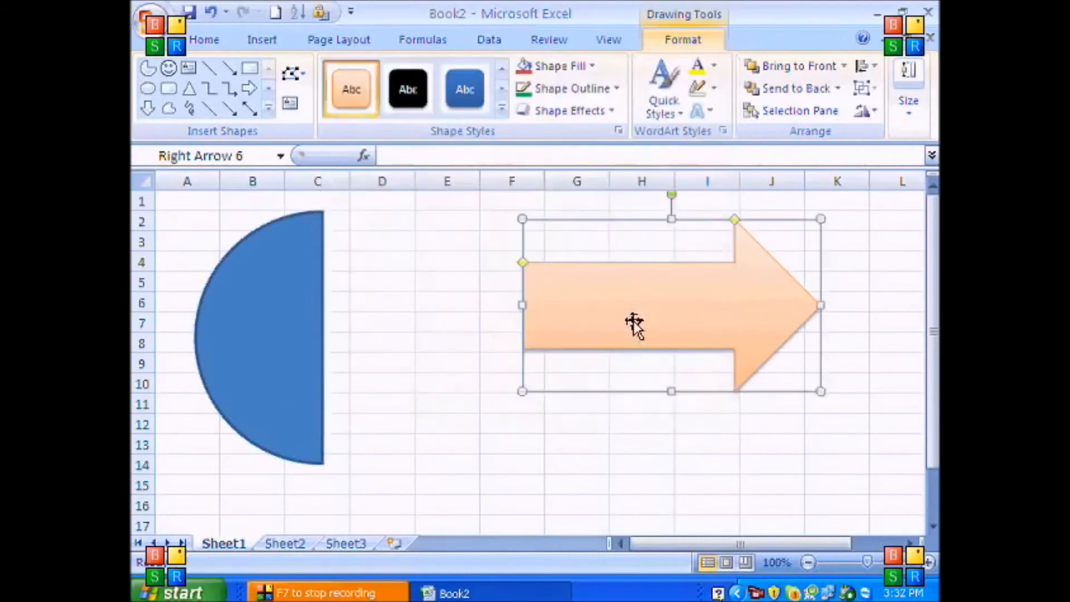
Move the right arrow to about D9 to H17 and apply the glossy, intense orange shape style to it.
left_click_drag(645, 261, 447, 433)
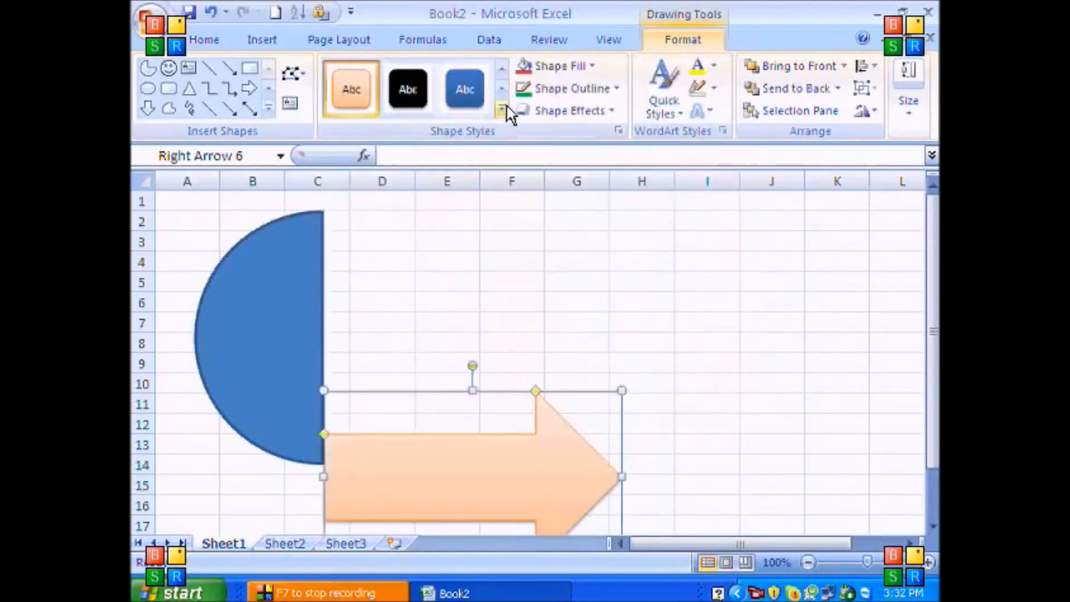
left_click(502, 109)
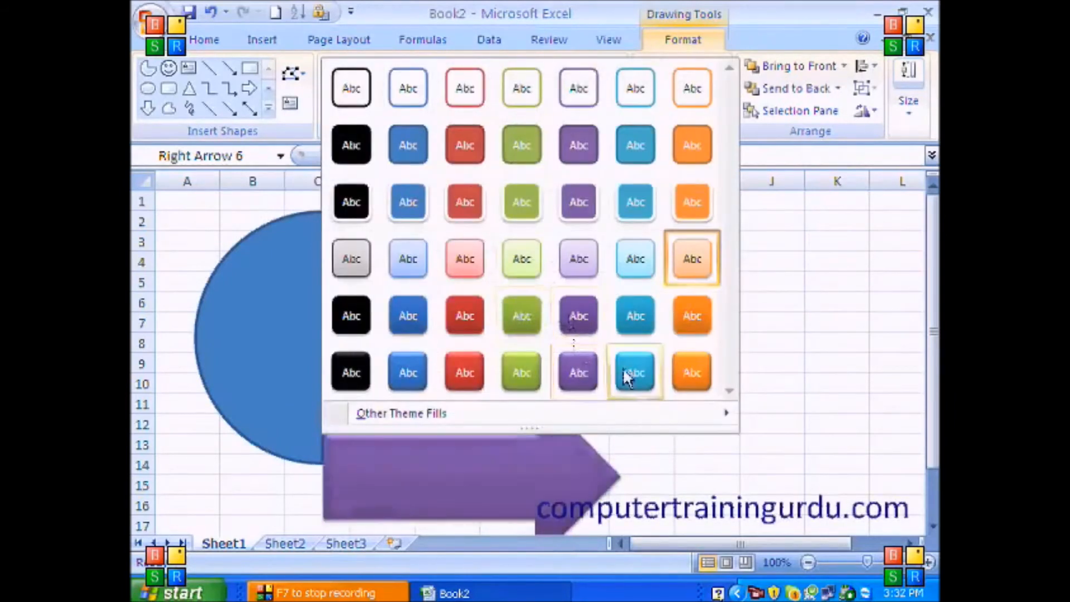
left_click(690, 372)
left_click_drag(564, 457, 594, 441)
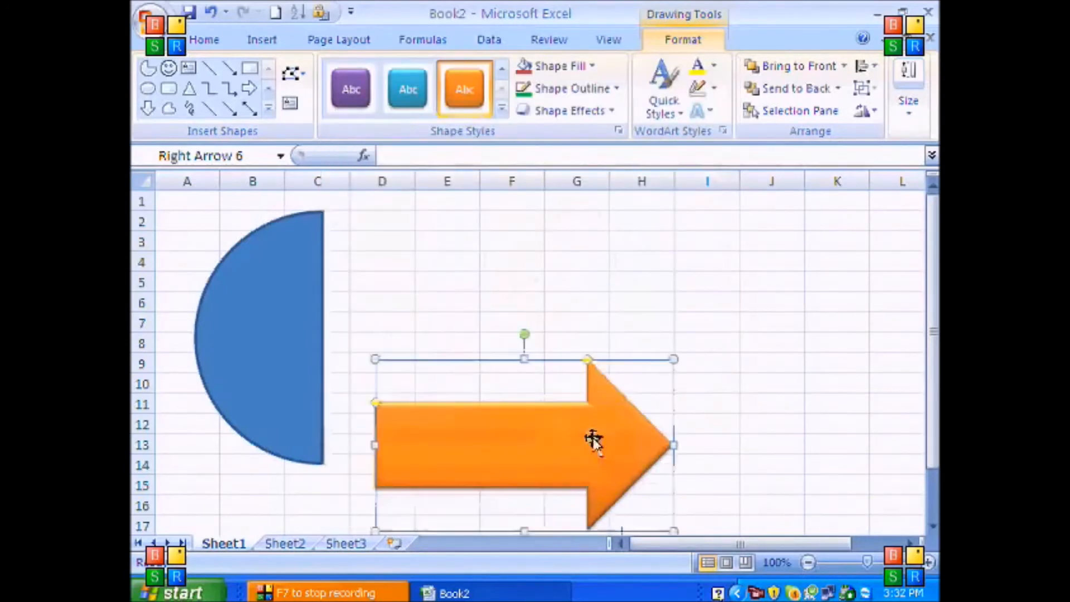
Fill the arrow with the dark red theme color and apply the glossy, intense red shape style to it.
left_click(591, 67)
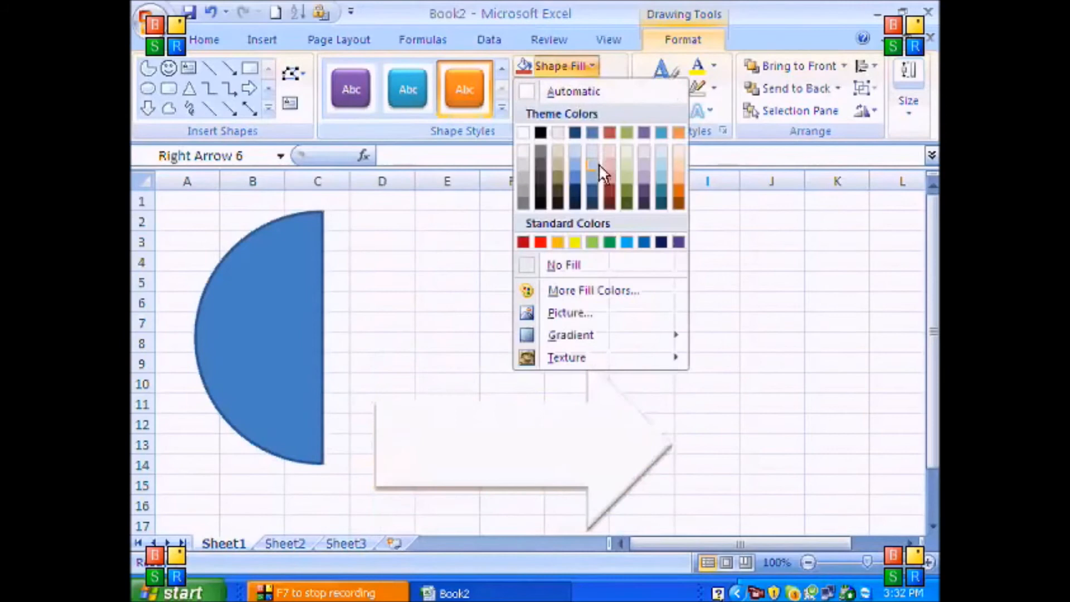
left_click(609, 191)
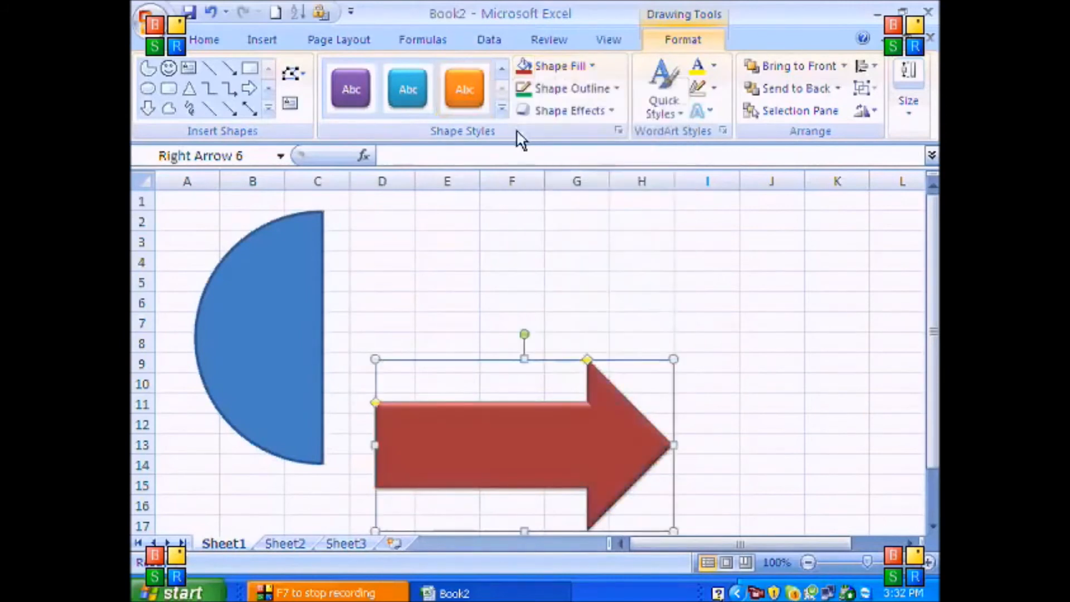
left_click(502, 117)
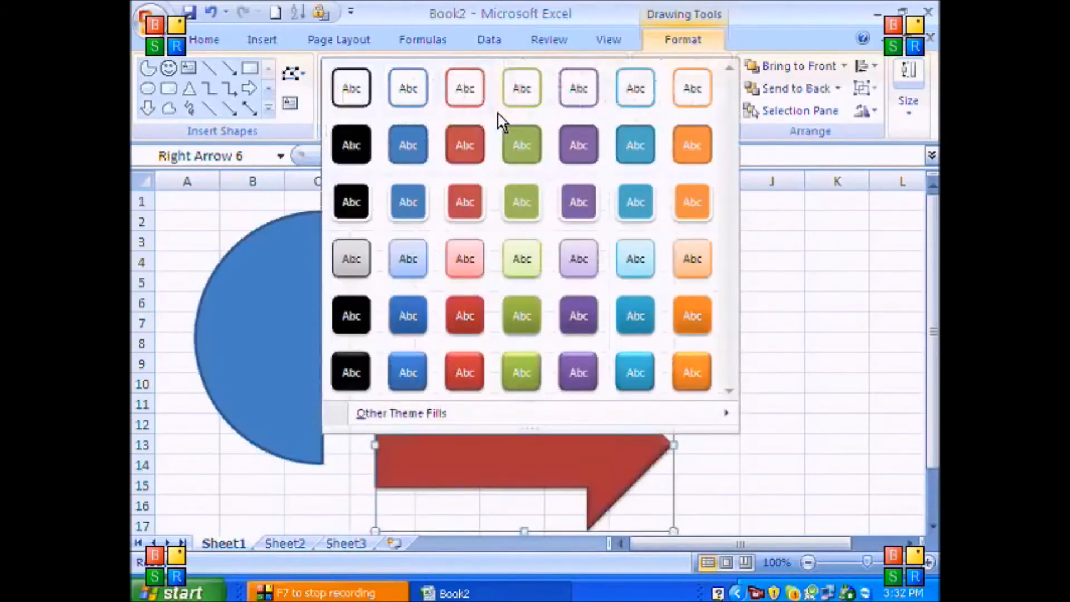
left_click(466, 372)
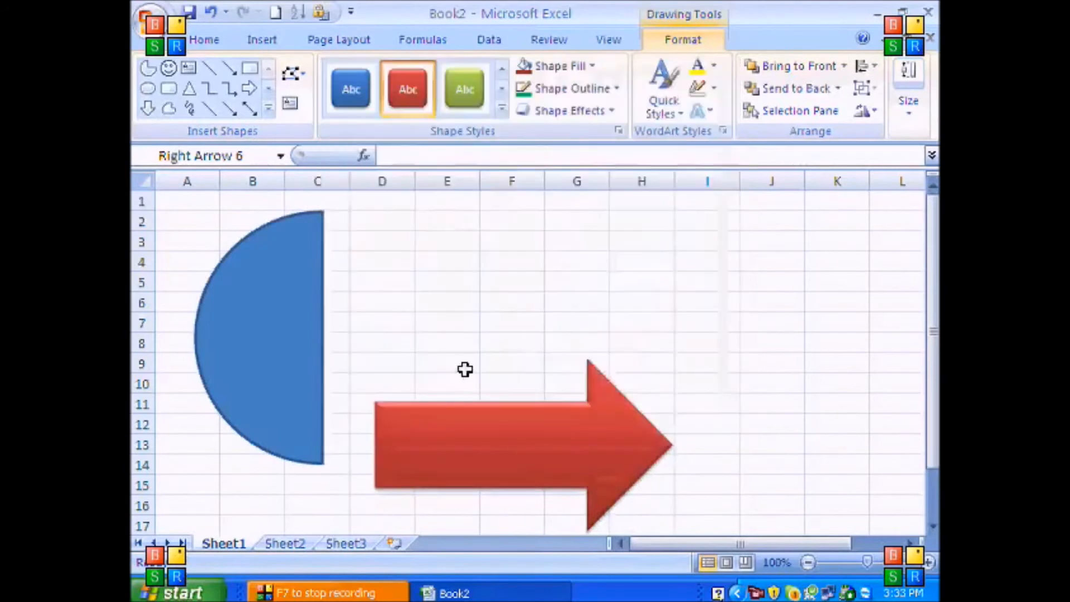
Fill the arrow with the standard dark blue and give it a dark red theme-color outline.
left_click(585, 72)
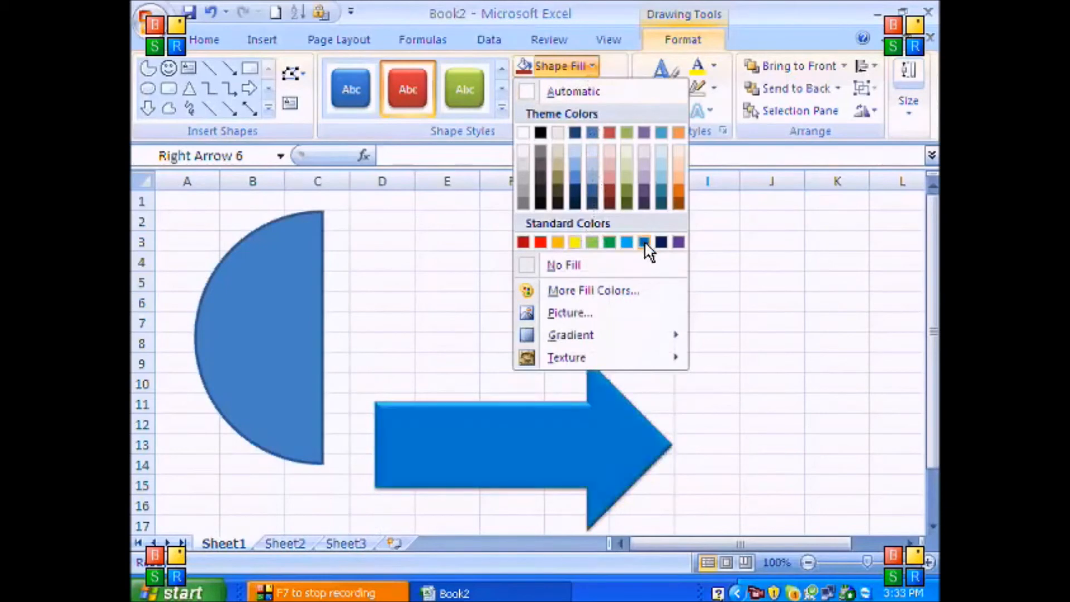
left_click(661, 242)
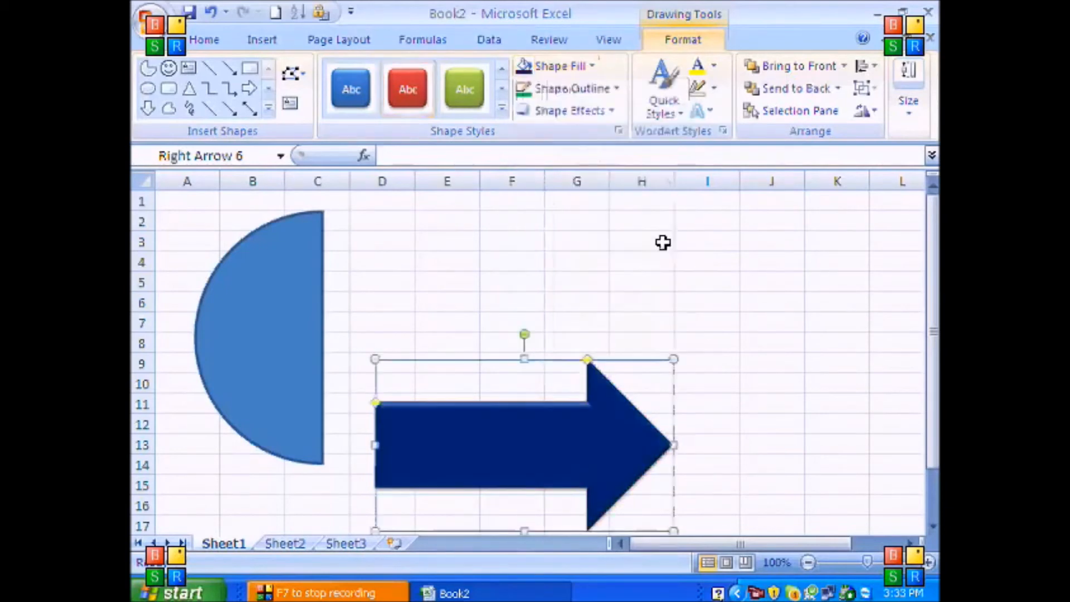
left_click(616, 89)
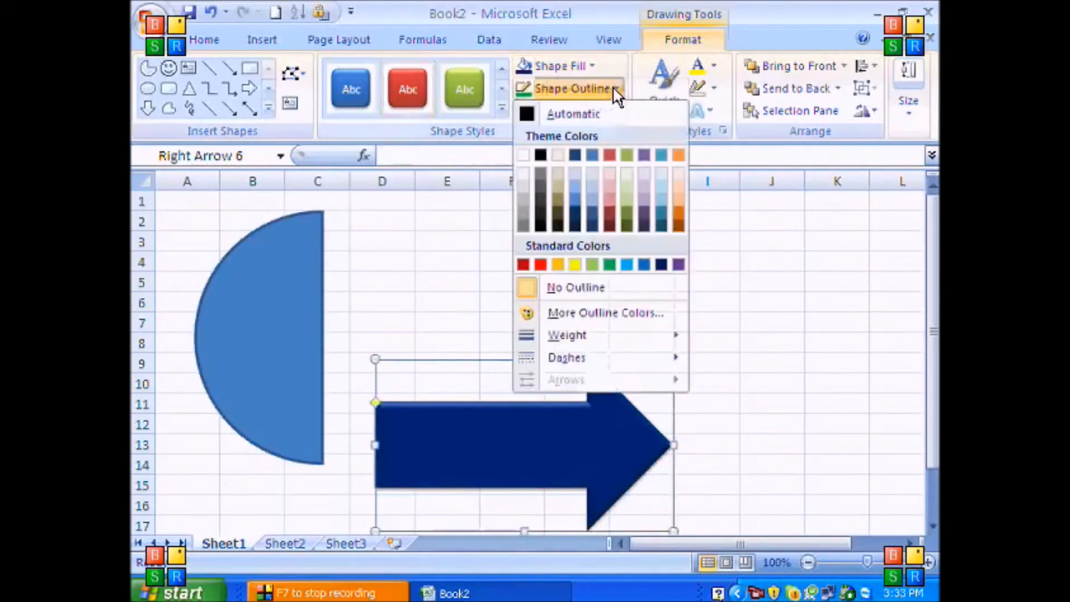
left_click(610, 214)
Set the arrow's outline weight to 4½ pt and choose a dashed line style for it.
left_click(574, 88)
mouse_move(597, 338)
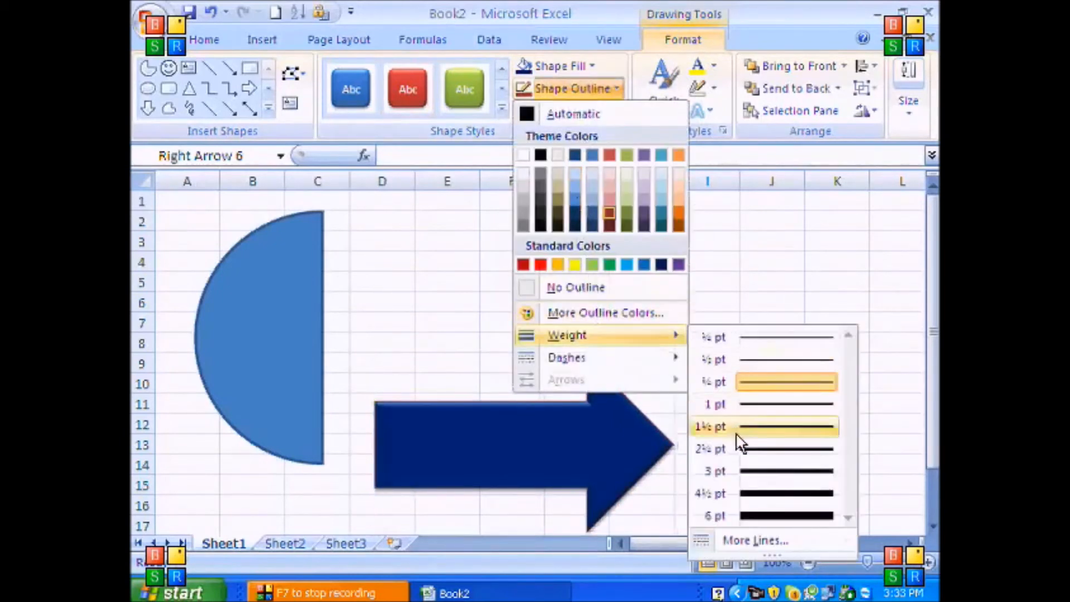
left_click(746, 493)
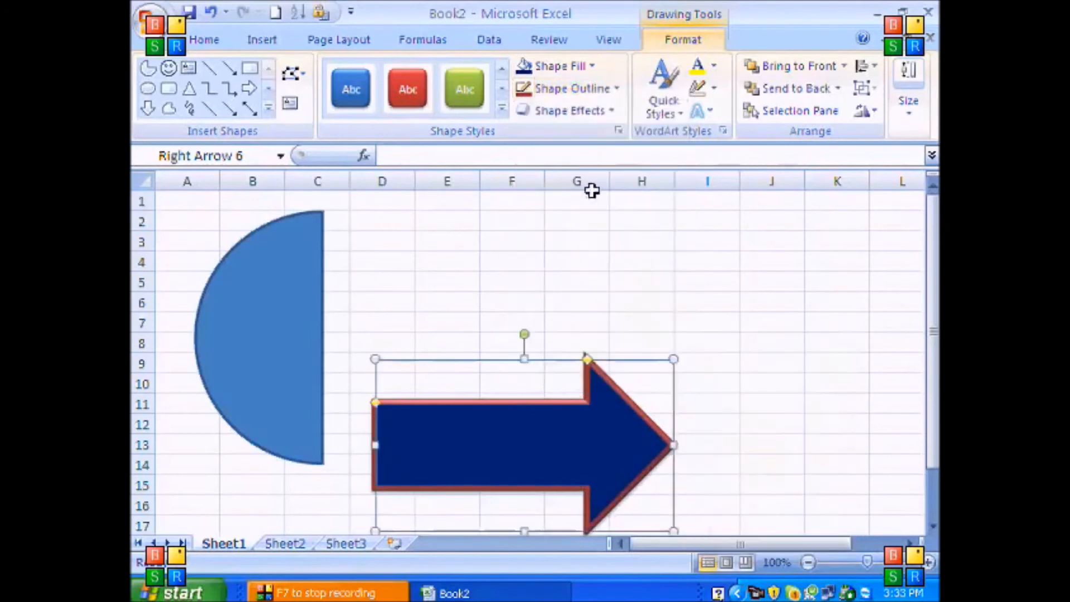
left_click(568, 90)
mouse_move(619, 365)
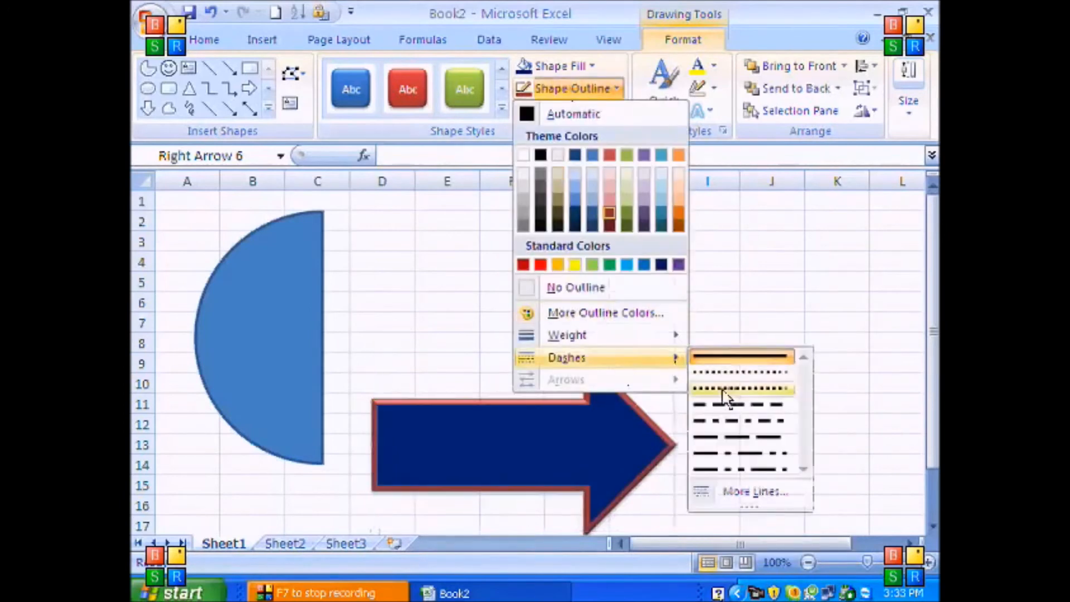
left_click(740, 429)
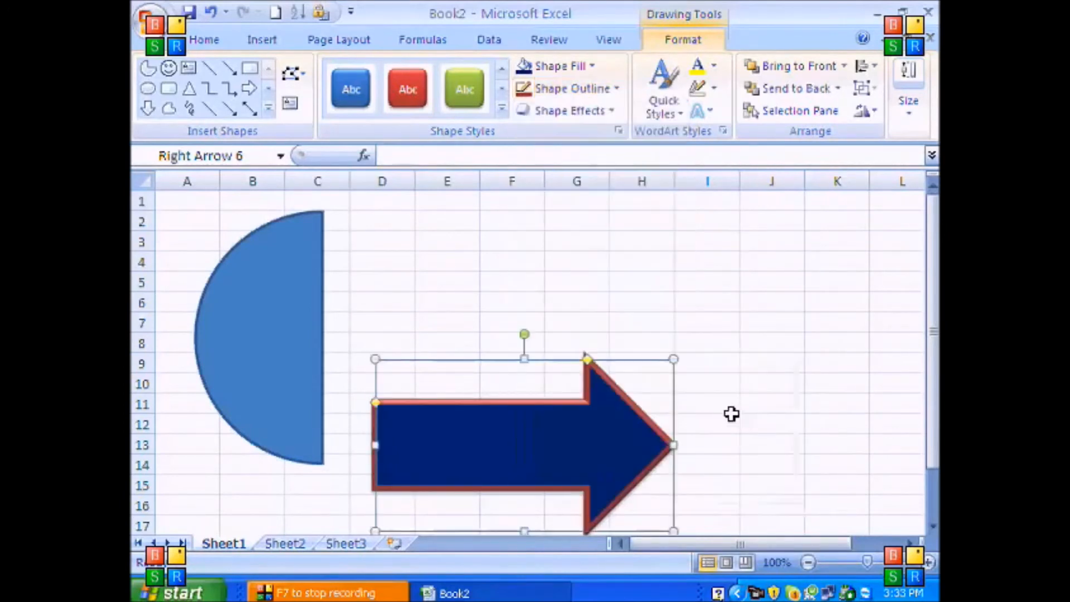
Apply a light blue (aqua) glow to the arrow and move it to about E4 to I12.
left_click(603, 112)
mouse_move(608, 193)
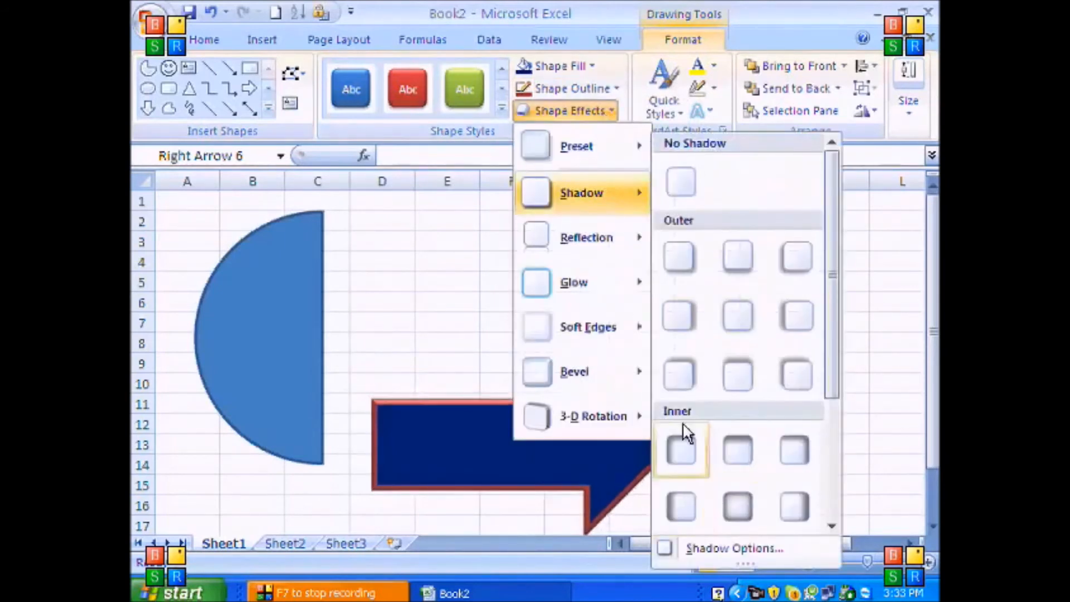
mouse_move(598, 281)
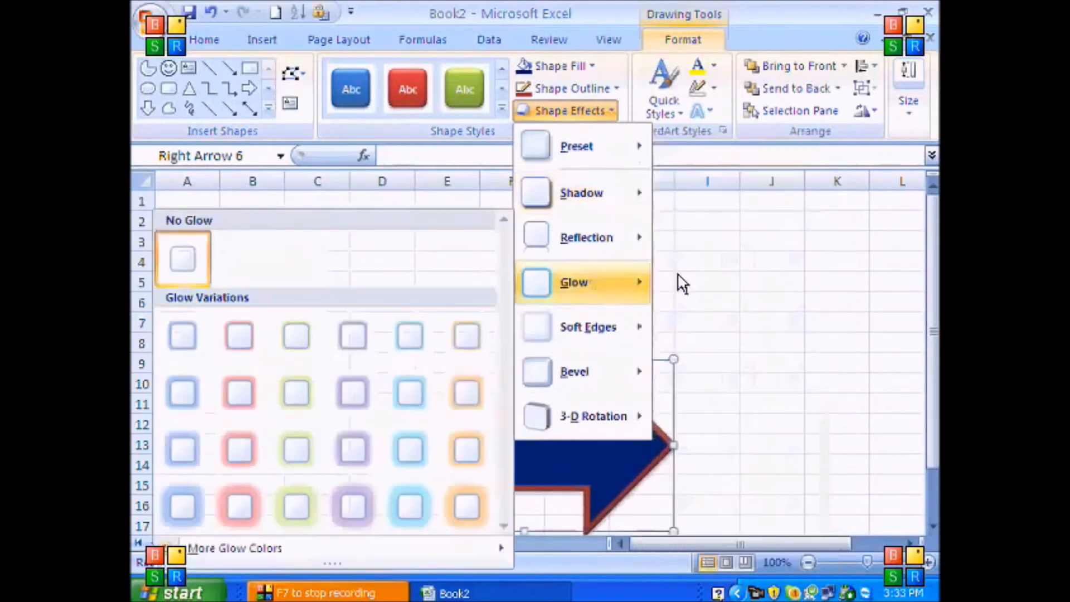
left_click(420, 493)
left_click_drag(473, 397, 542, 292)
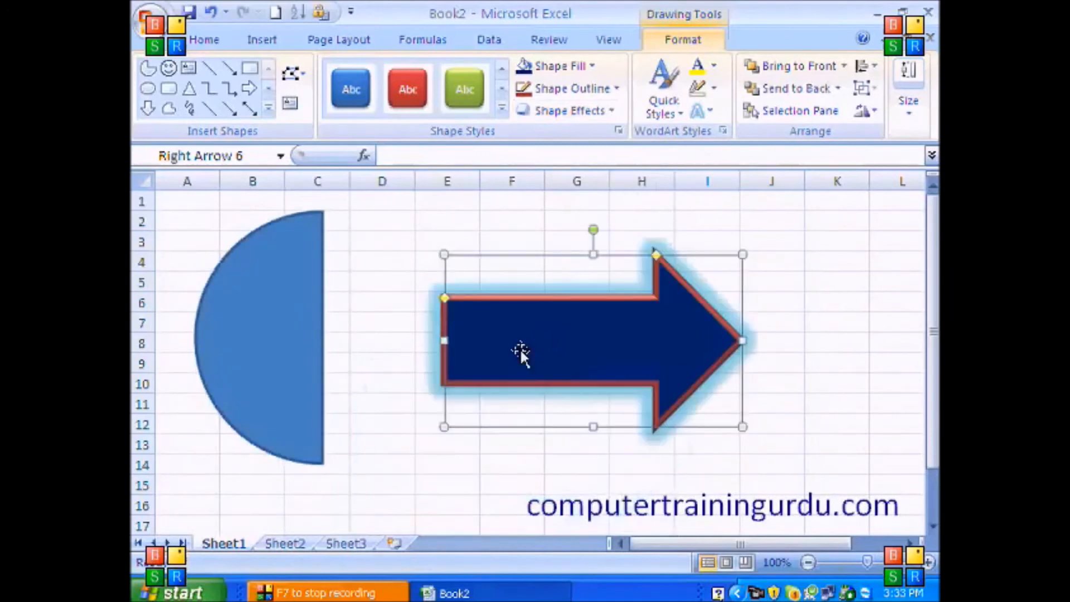
Try the black WordArt quick style with a light outline on the selected arrow.
left_click(664, 110)
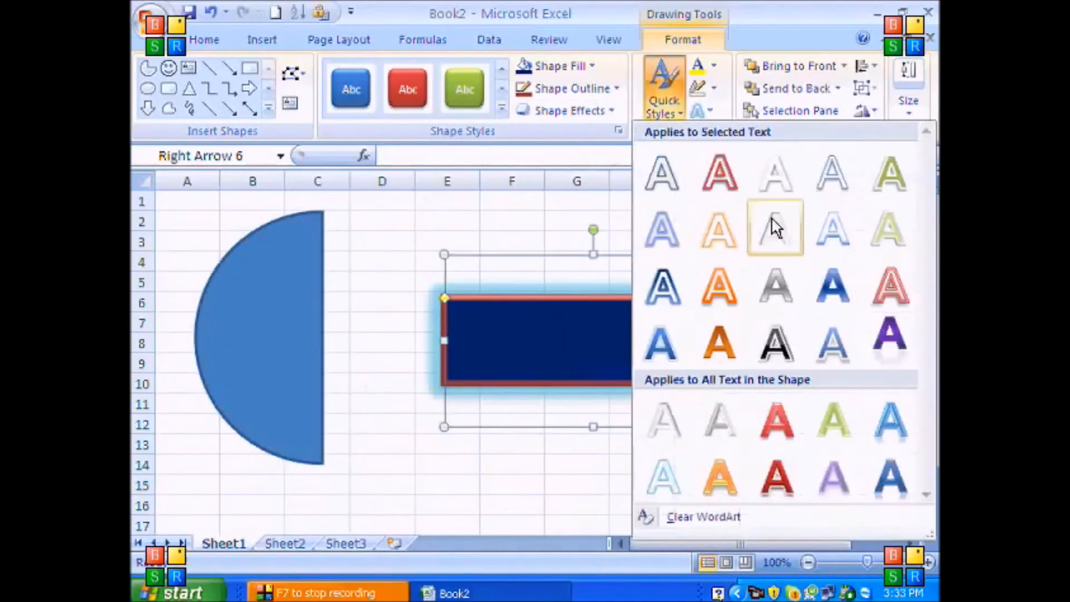
left_click(777, 351)
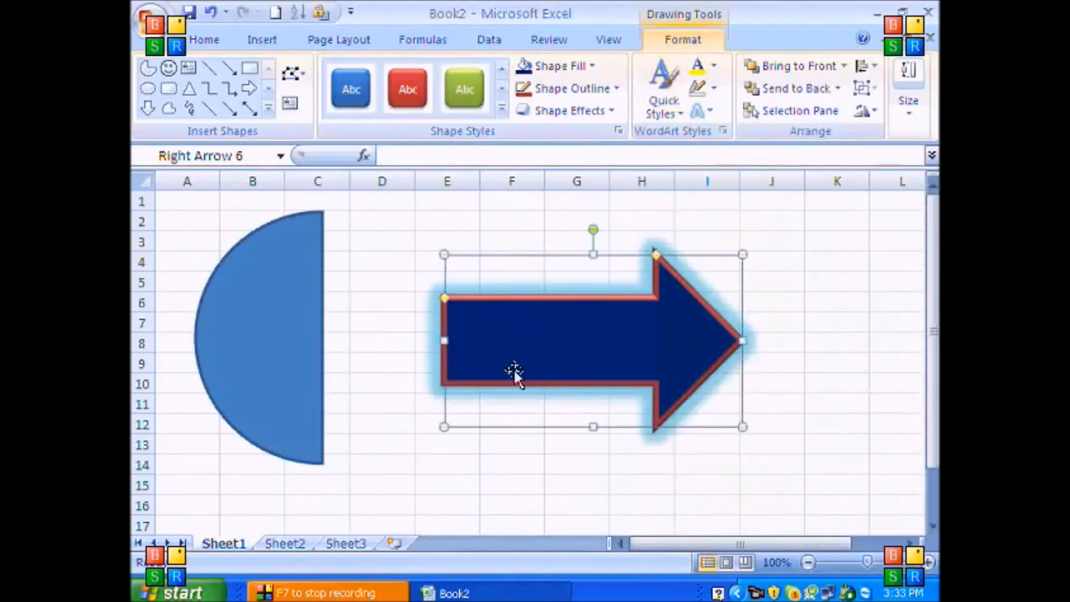
left_click(512, 466)
left_click(562, 314)
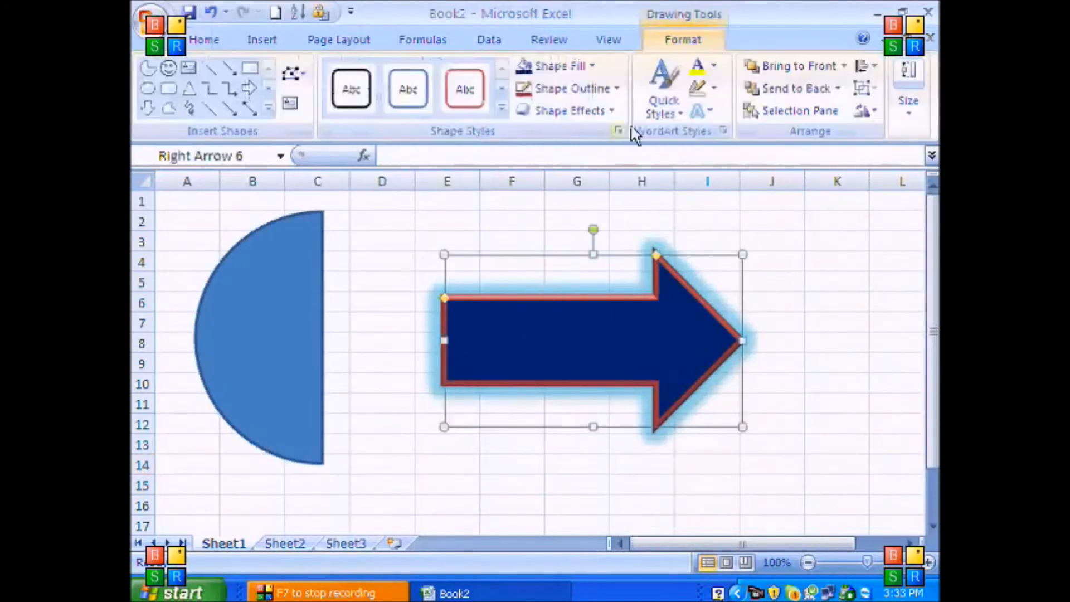
left_click(265, 40)
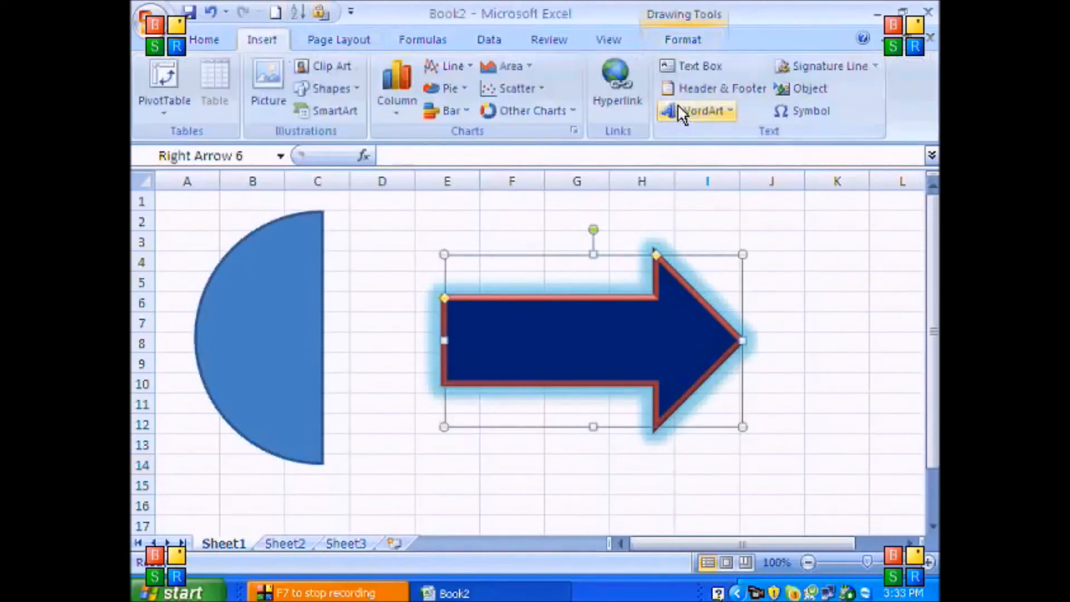
left_click(694, 39)
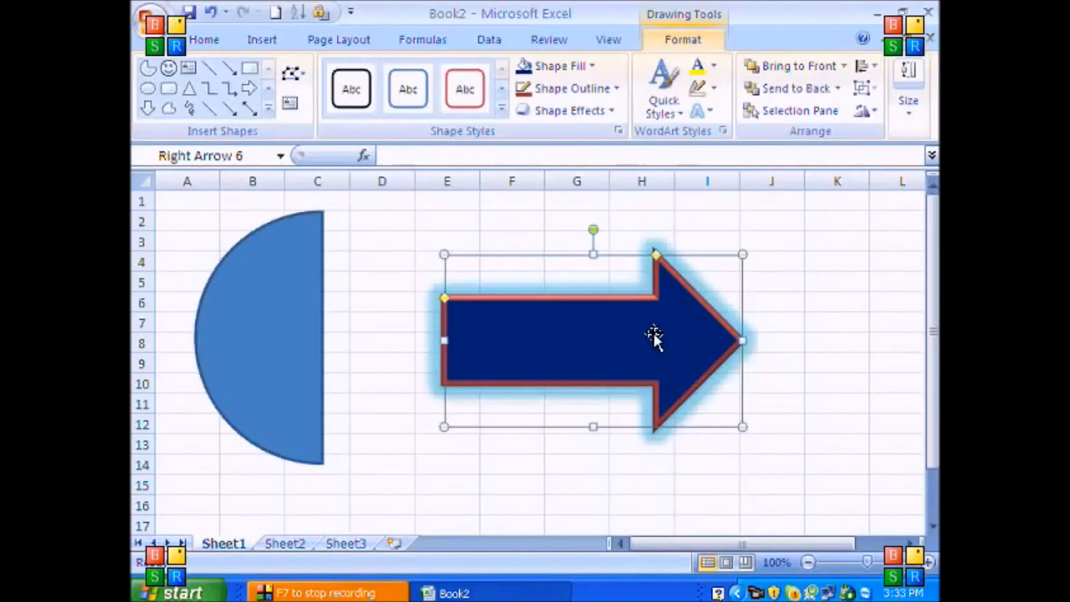
Delete the right arrow and the blue half-circle from Sheet1.
left_click_drag(654, 333, 470, 331)
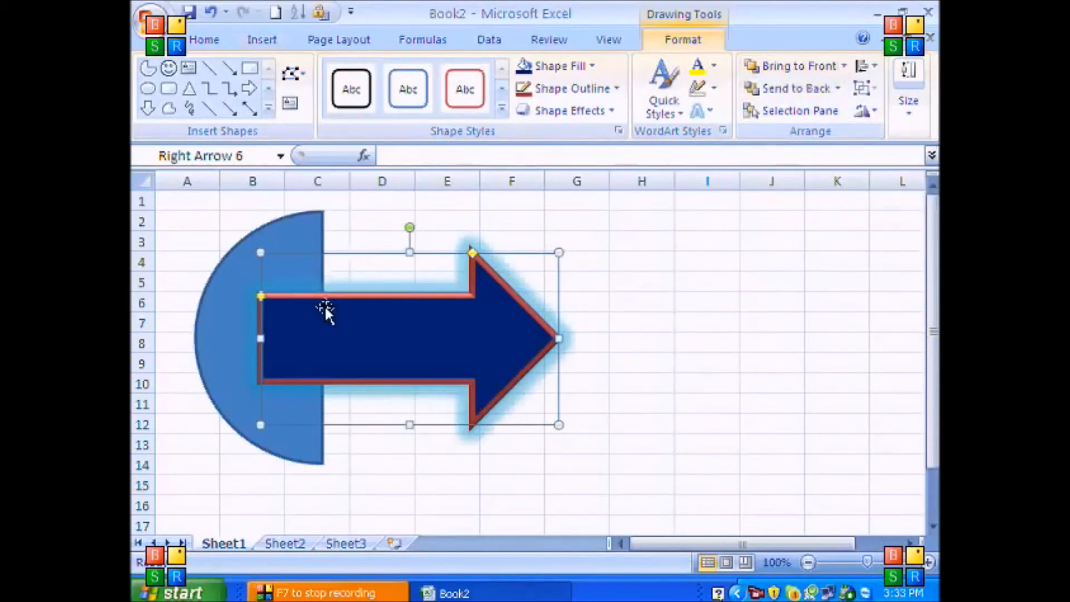
key("Delete")
left_click(312, 297)
key("Delete")
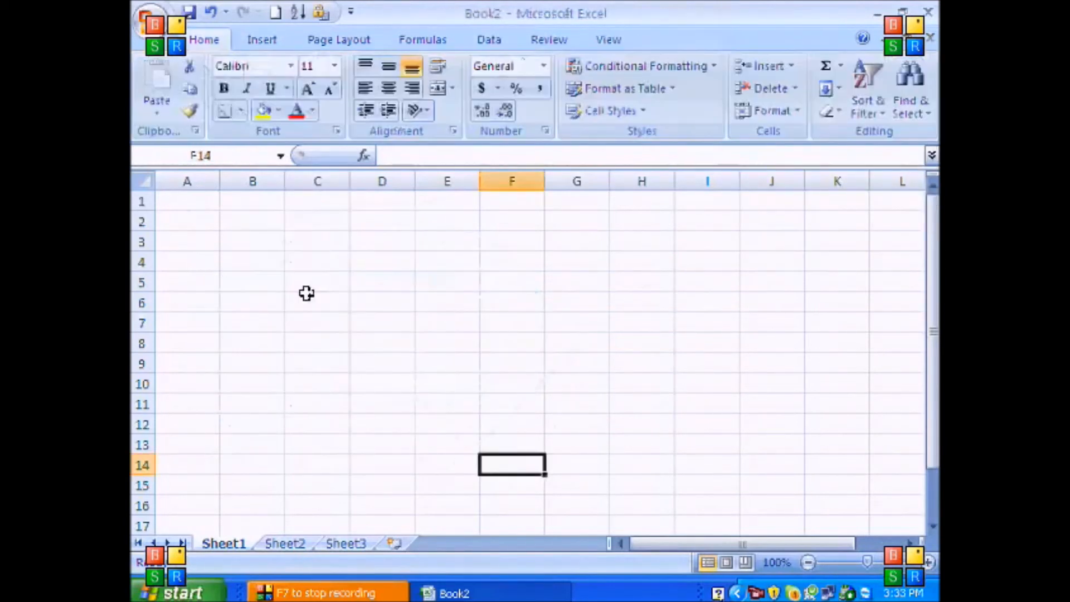
Insert an Accent Process SmartArt graphic into the worksheet.
left_click(259, 48)
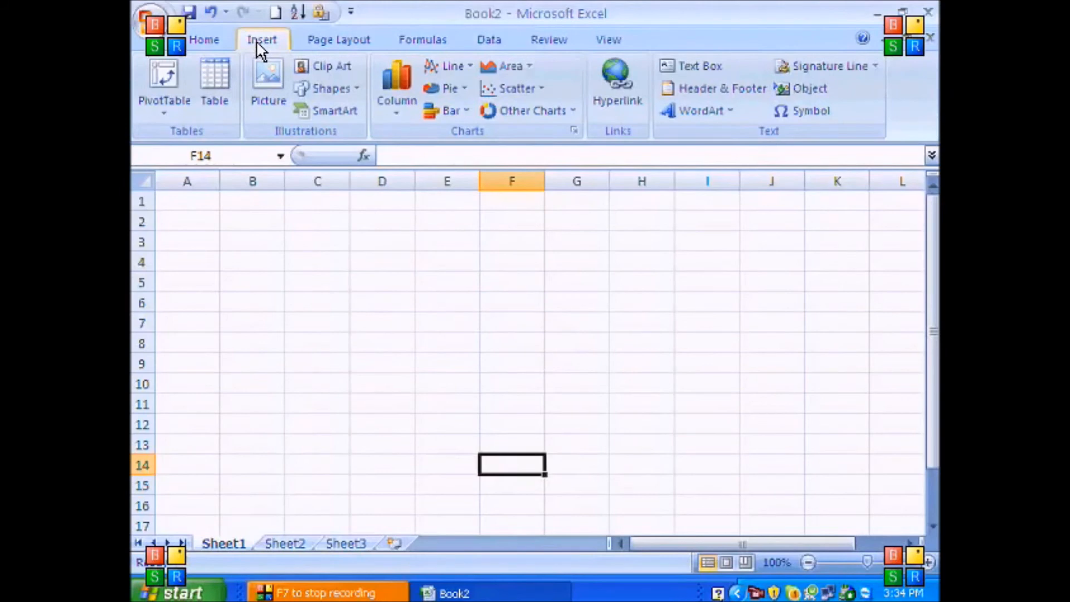
left_click(344, 114)
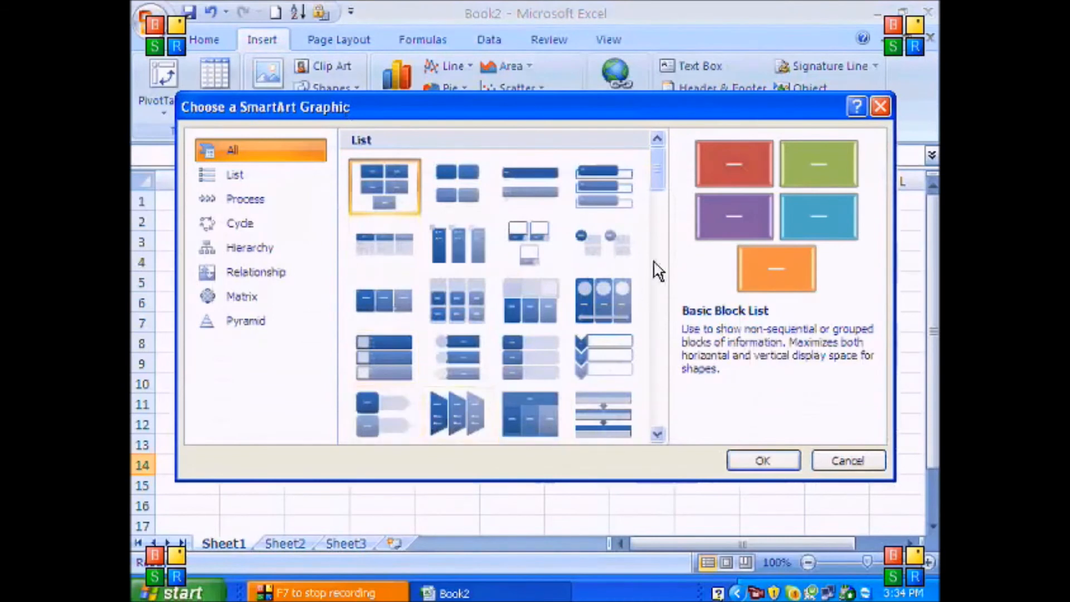
left_click_drag(661, 182, 666, 232)
left_click(461, 189)
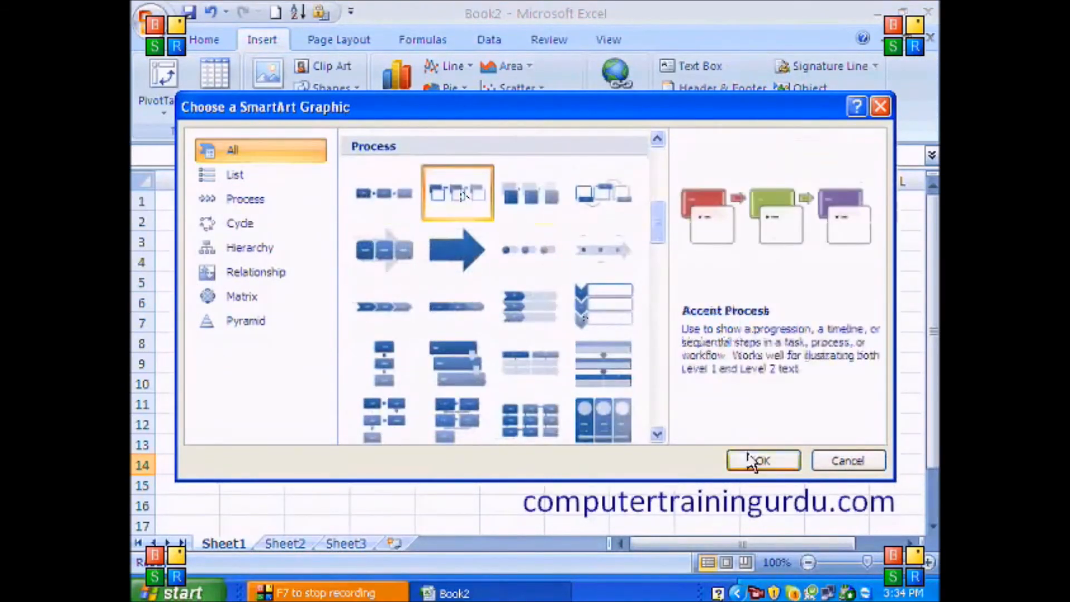
left_click(763, 460)
Label the three blue heading boxes of the SmartArt Admin, Accounts and Employee.
left_click(377, 316)
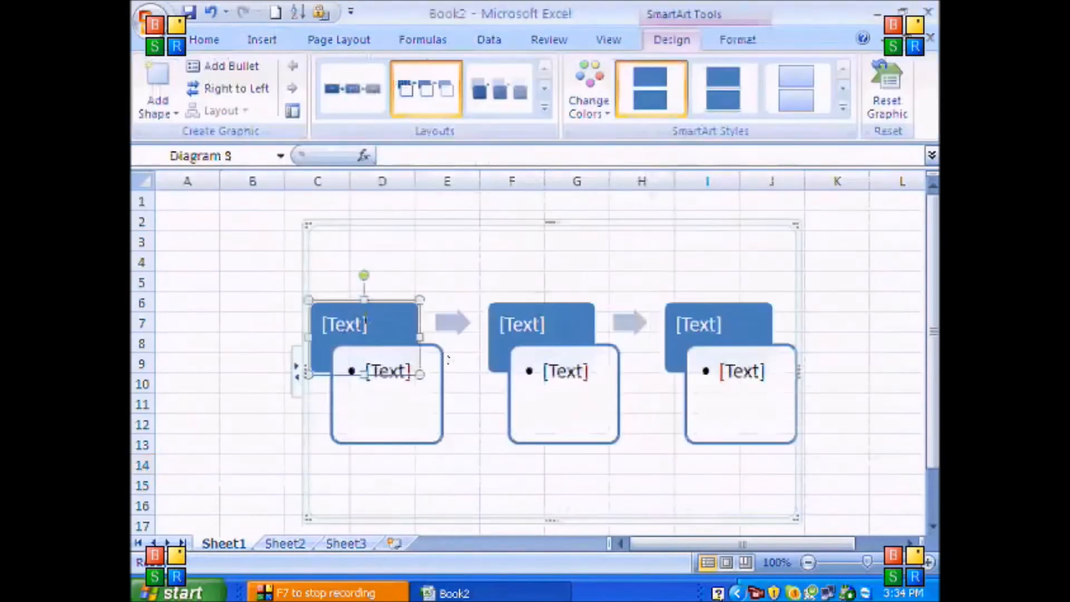
left_click(359, 323)
type("Admin")
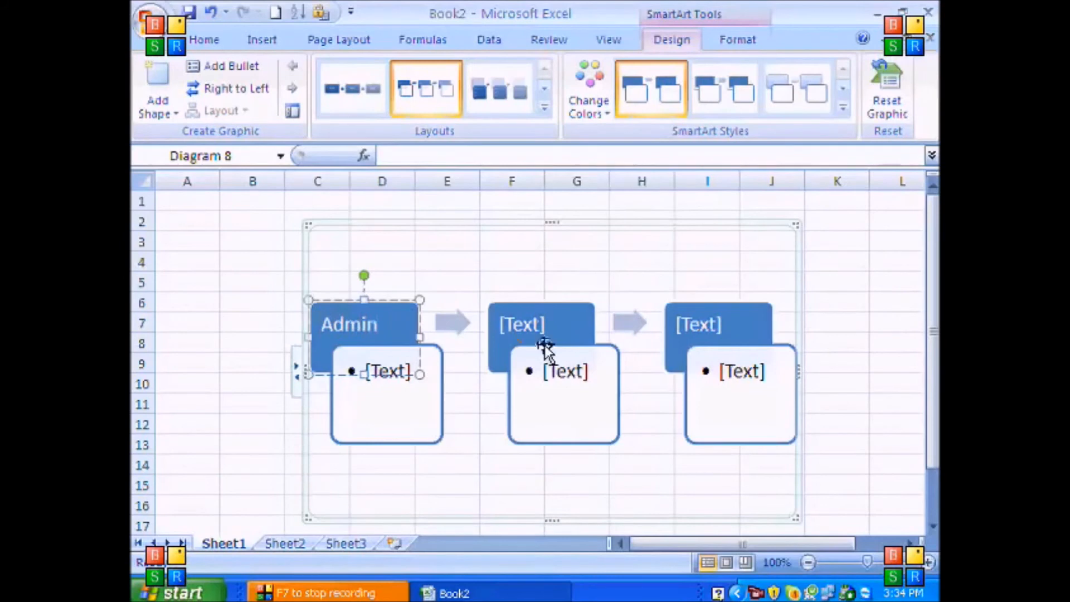
left_click(532, 328)
type("Accounts")
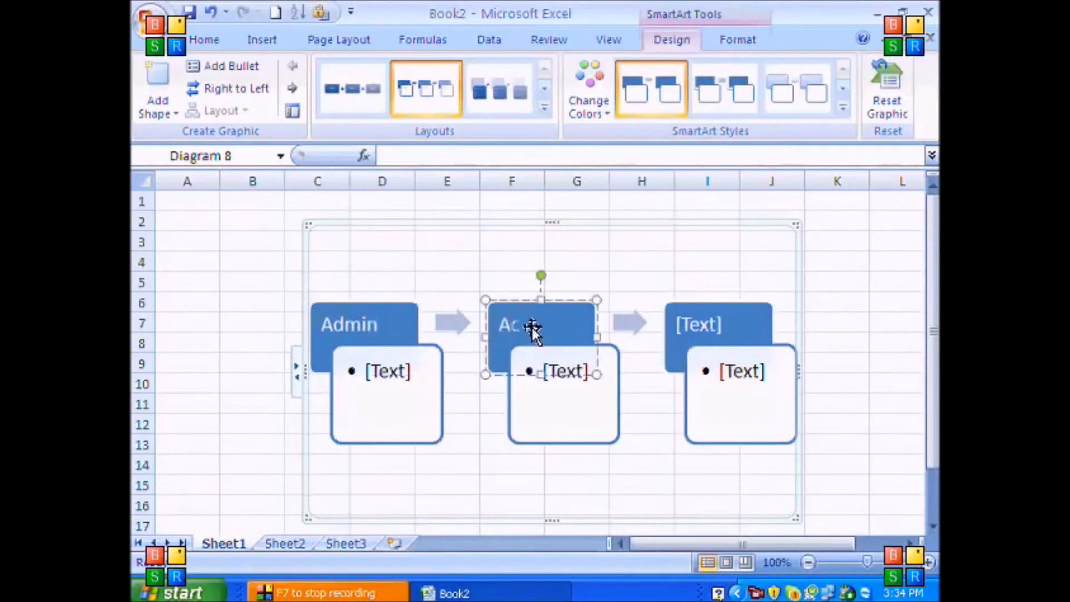
left_click(691, 331)
type("Emploty")
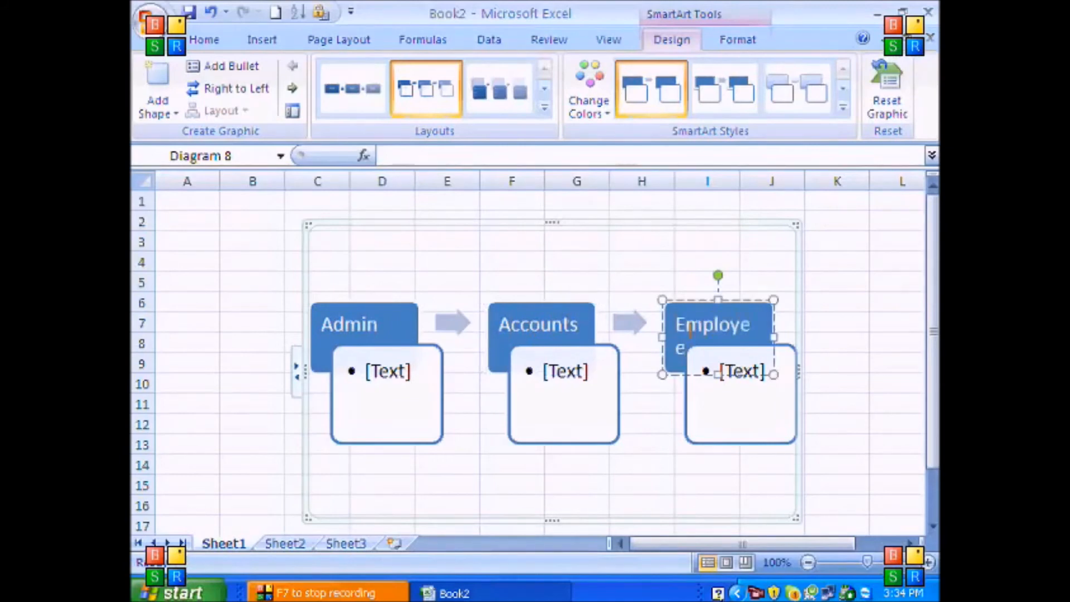
Enter one person's name, with the title Mr., in each of the bullet boxes under Admin and Accounts.
left_click(385, 373)
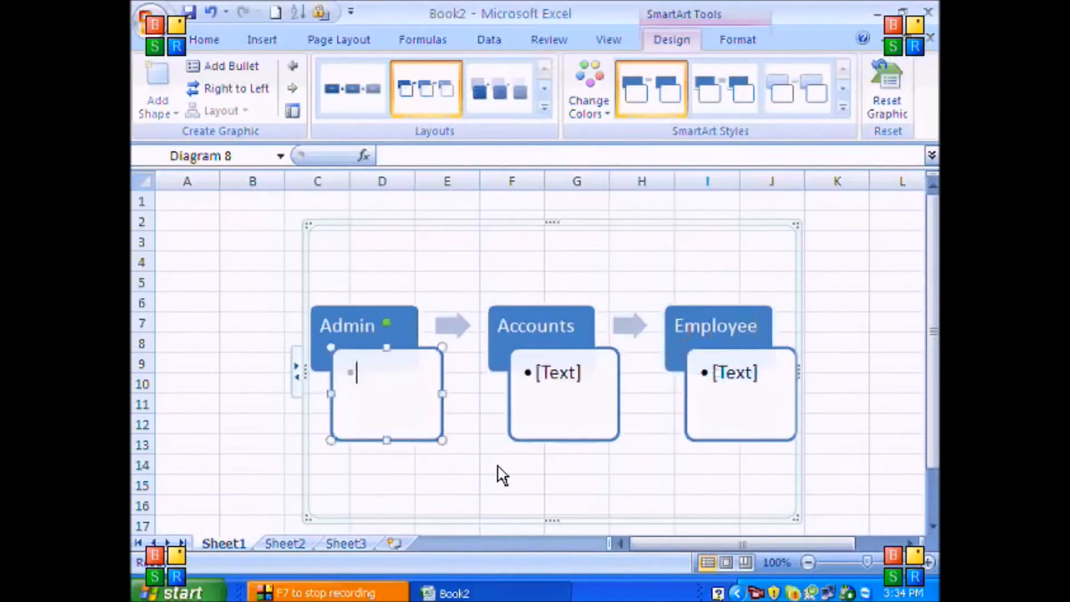
type("Mr")
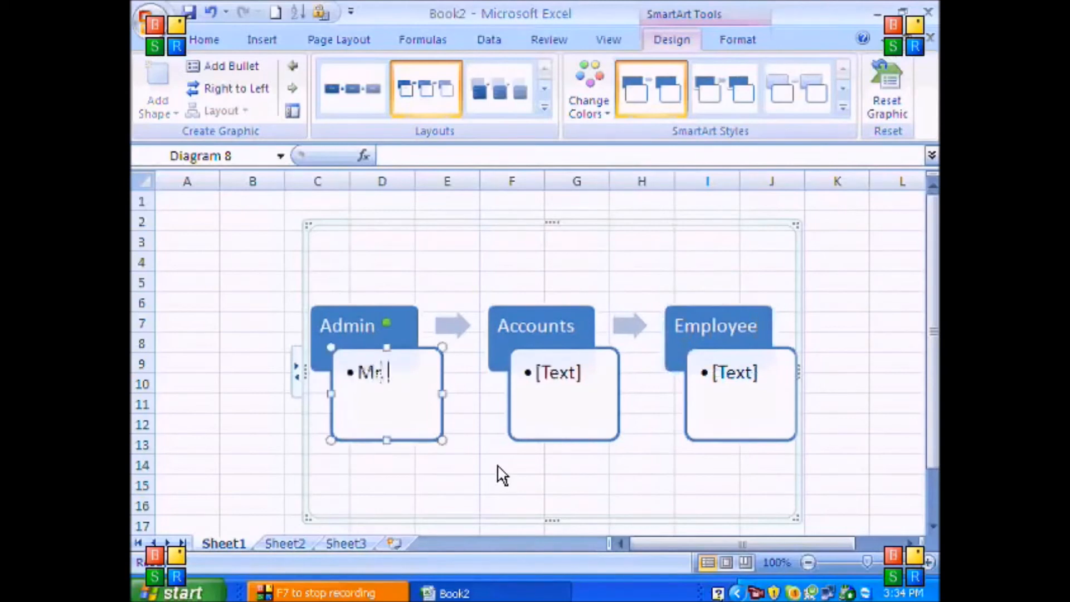
key("alt+n")
key("m")
key("Escape")
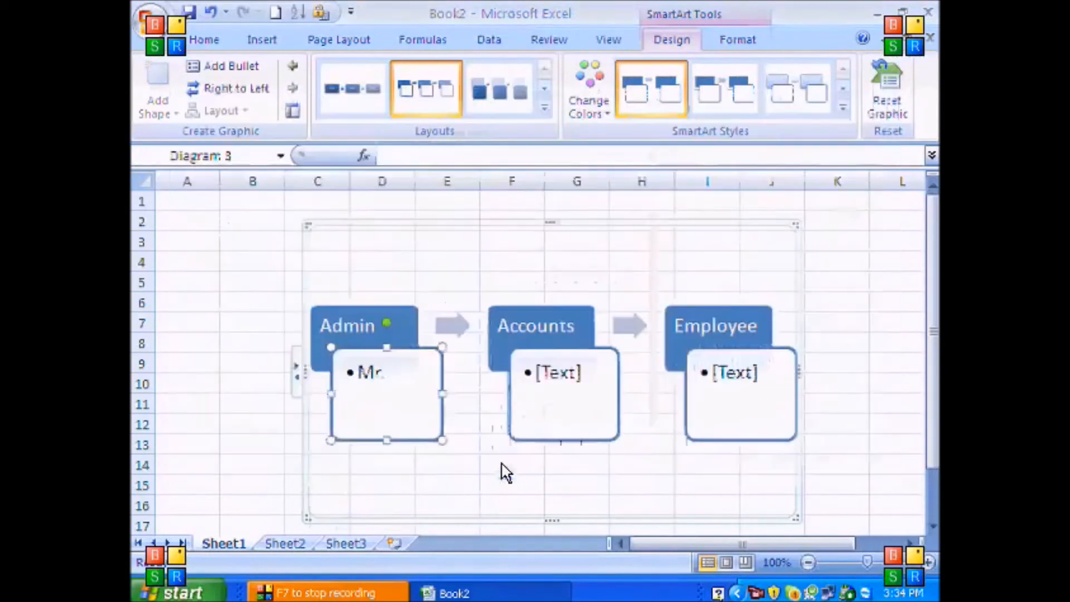
type(". Rahim")
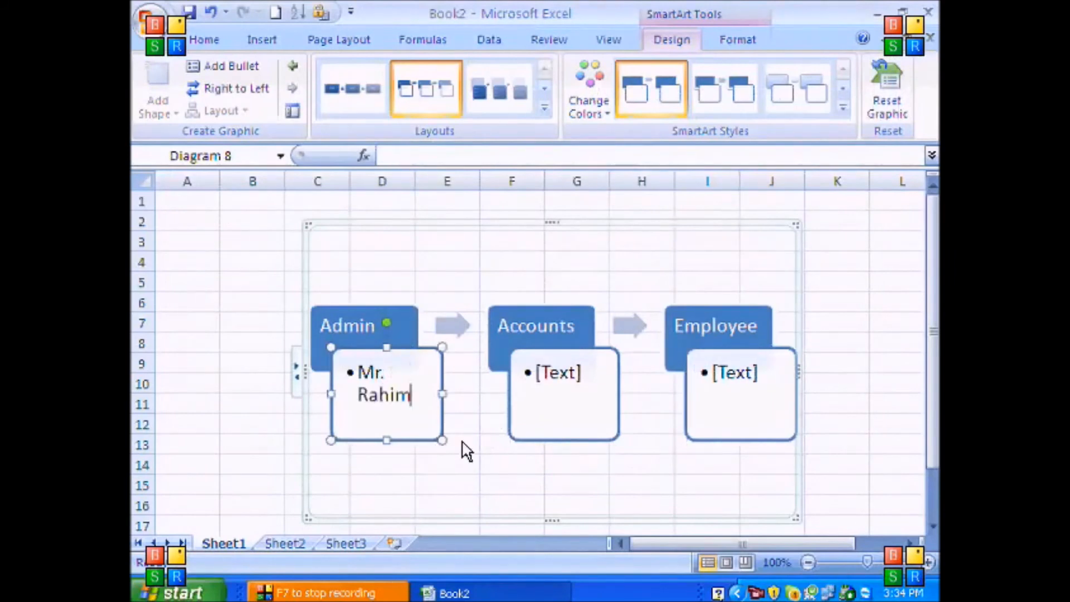
left_click(563, 377)
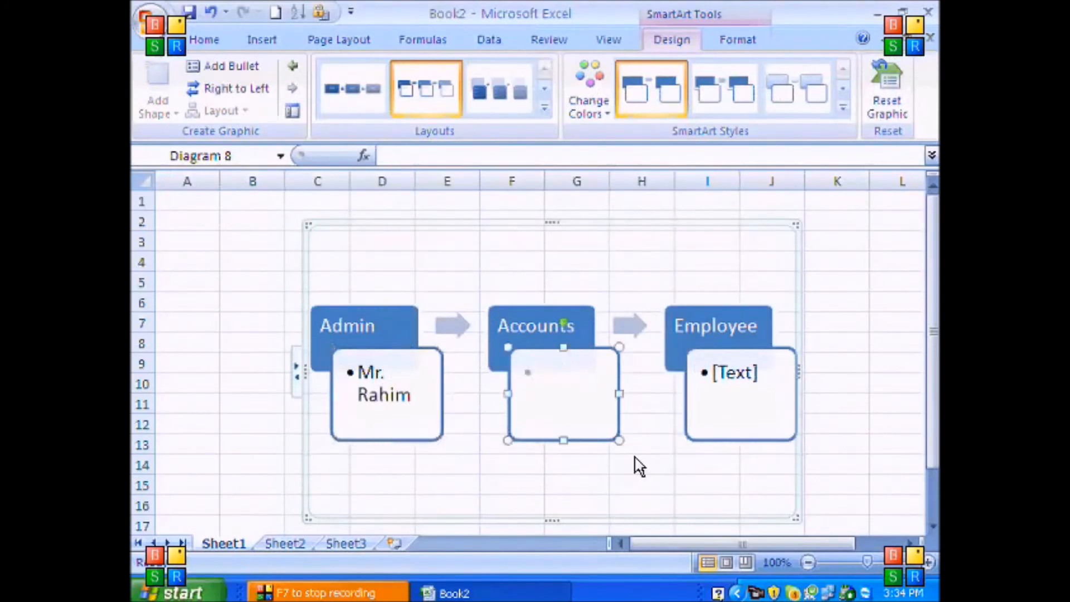
type("Mr. Owaiz")
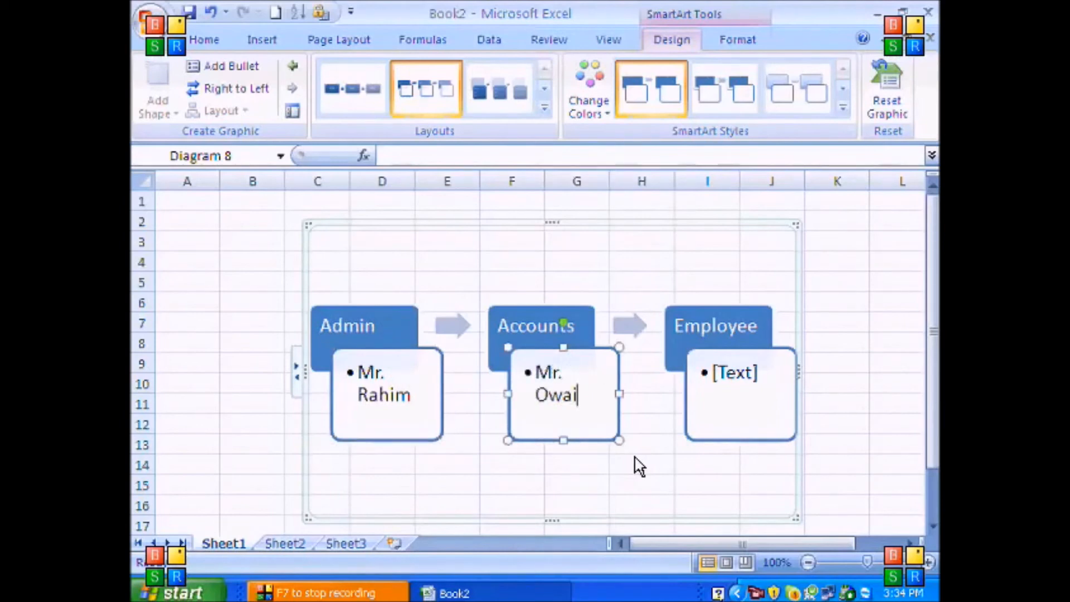
Enter three employees' names as separate bullets in the box under Employee and deselect the SmartArt.
left_click(731, 371)
type("M.")
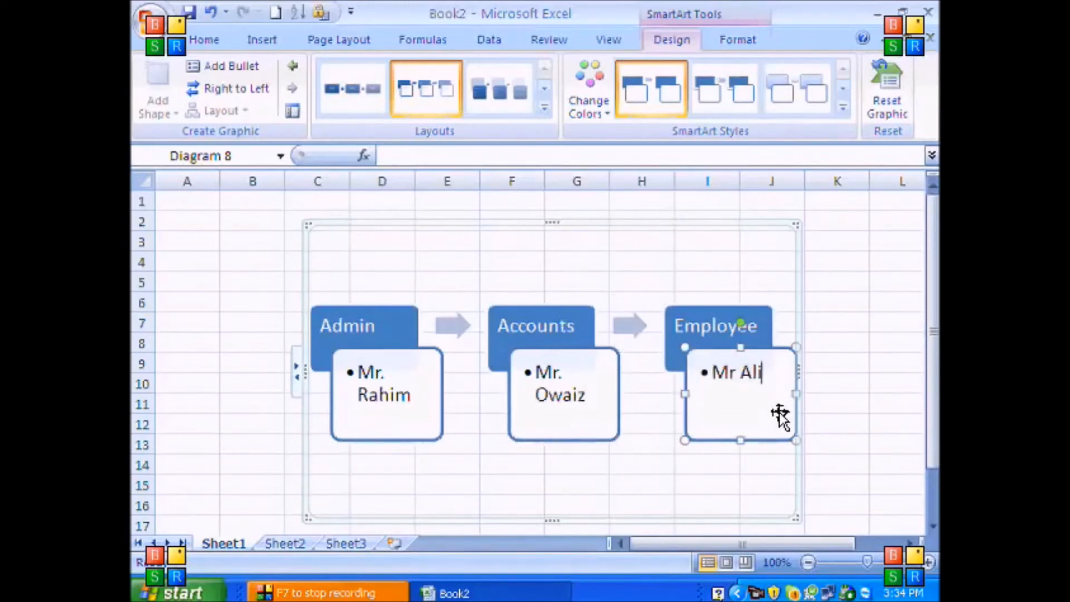
type("Mr.Hs")
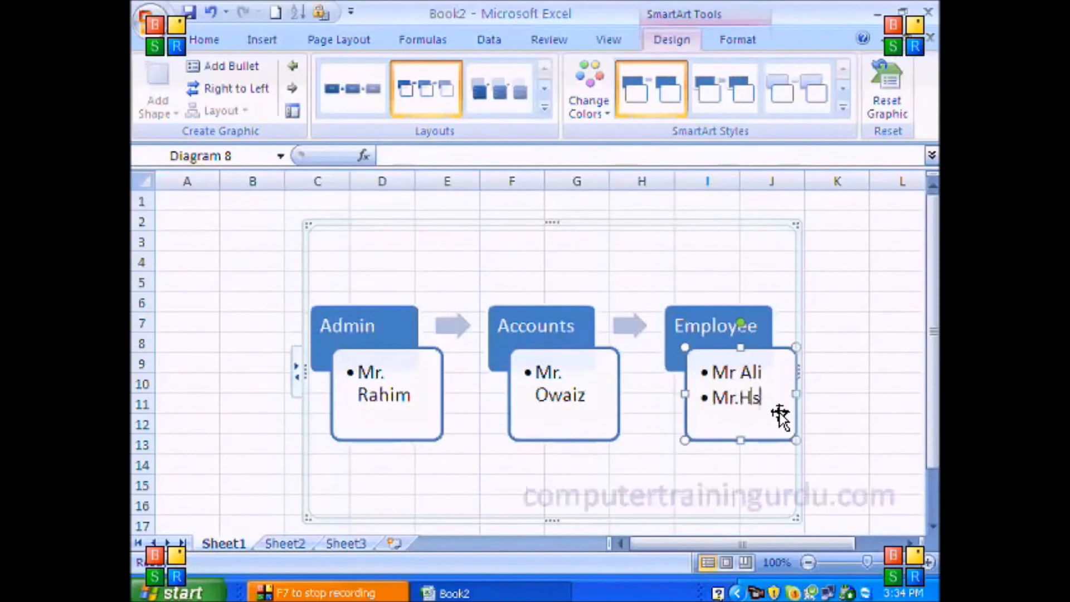
key("BackSpace")
type("ussain")
key("Return")
type("Mr. W")
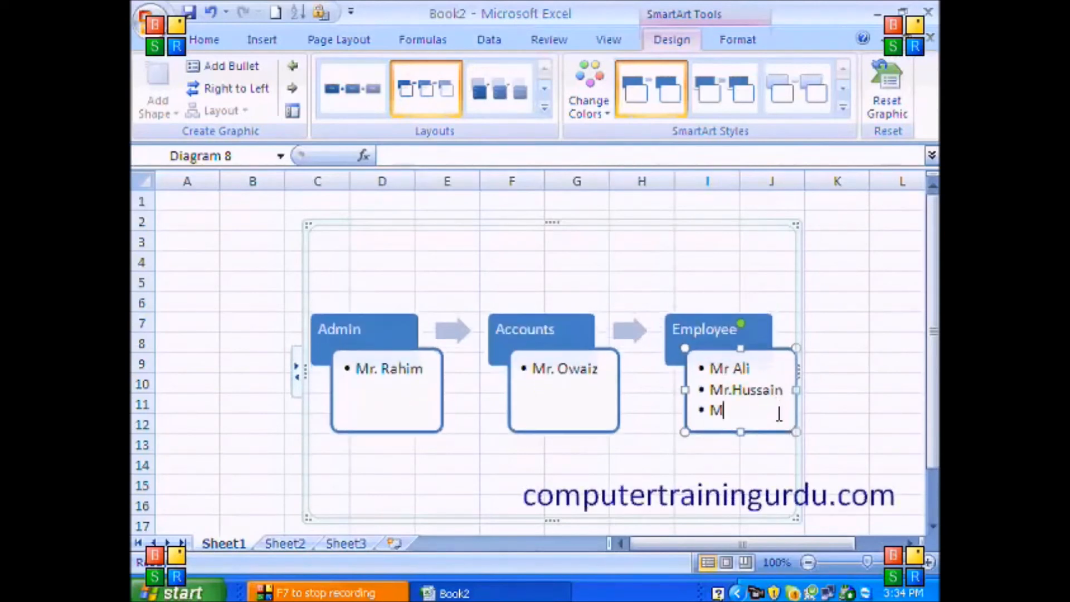
type("az")
type("im")
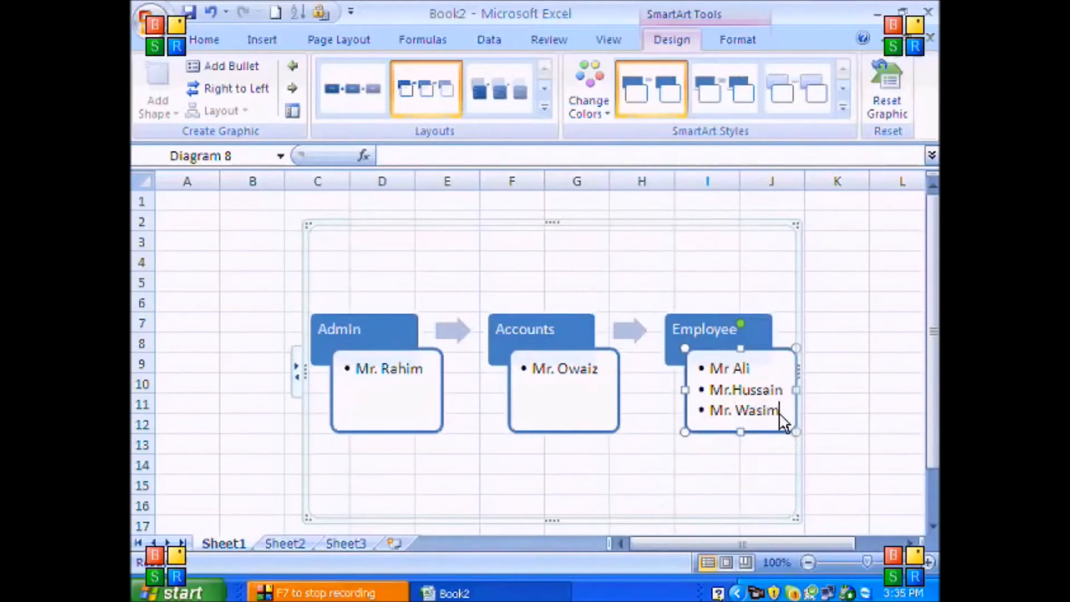
left_click(859, 281)
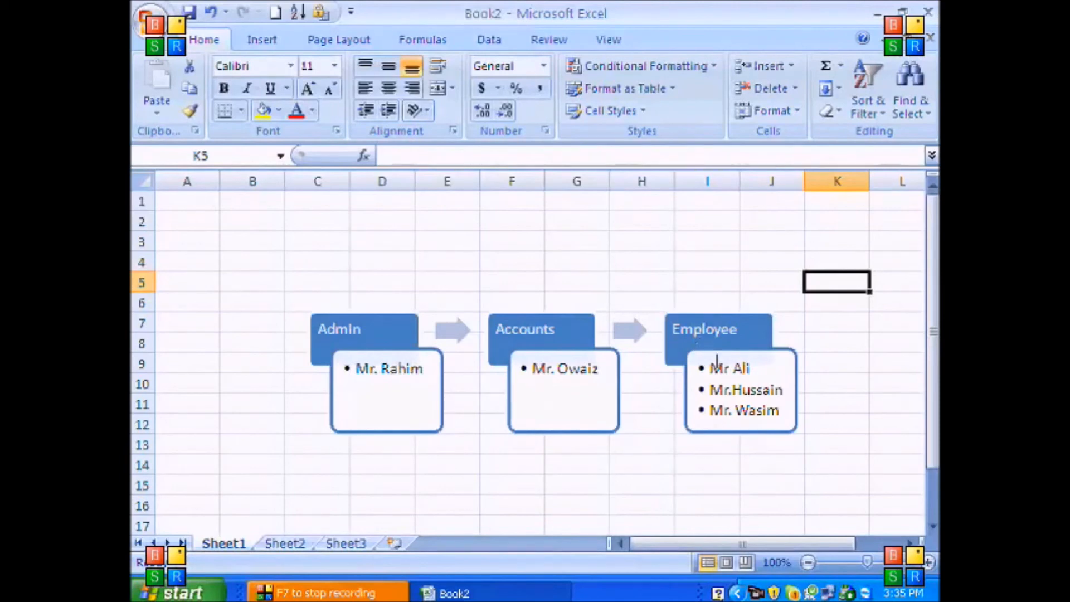
Try the bending circles, staggered bars and vertically bending blocks layouts on the SmartArt.
left_click(716, 331)
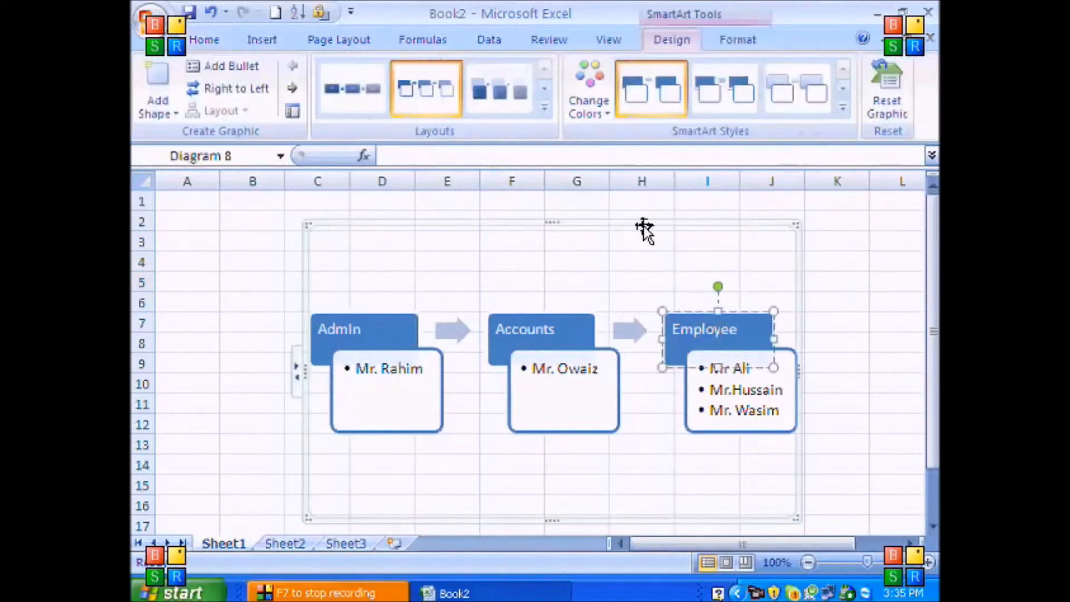
left_click(545, 108)
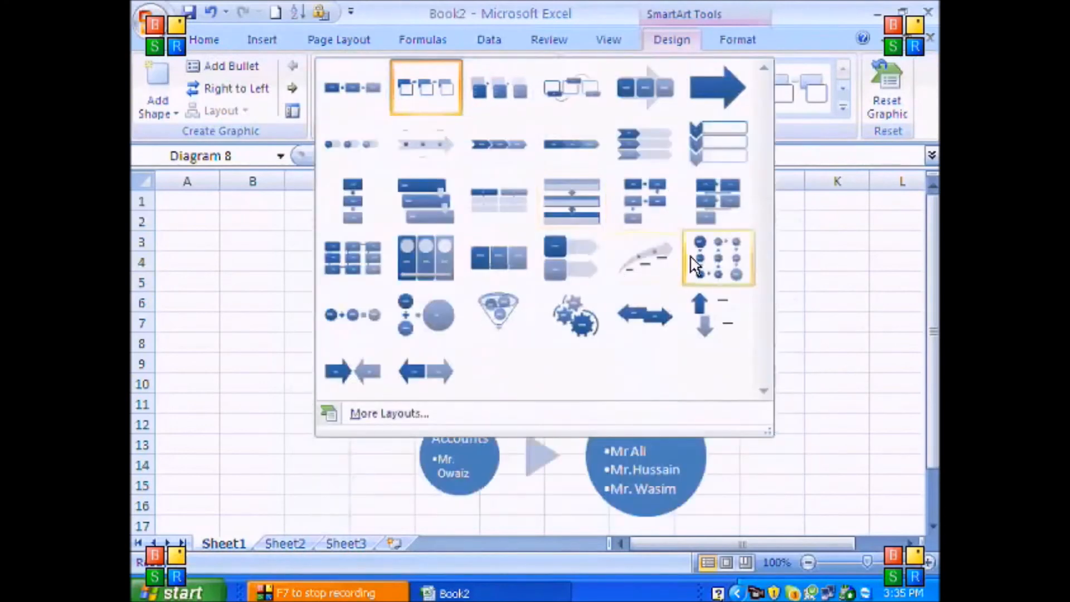
left_click(695, 277)
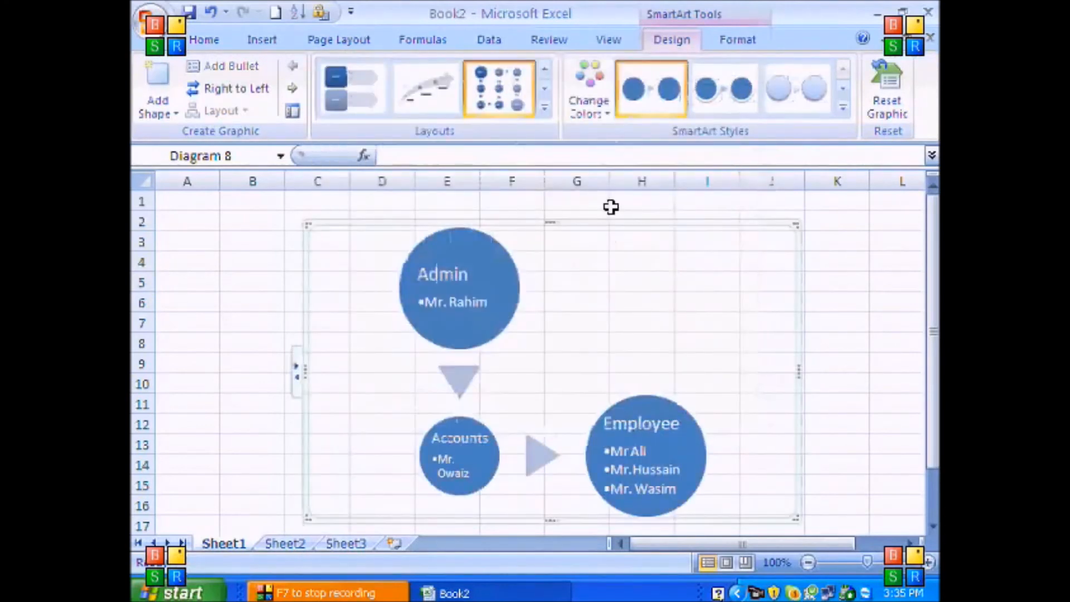
left_click(545, 108)
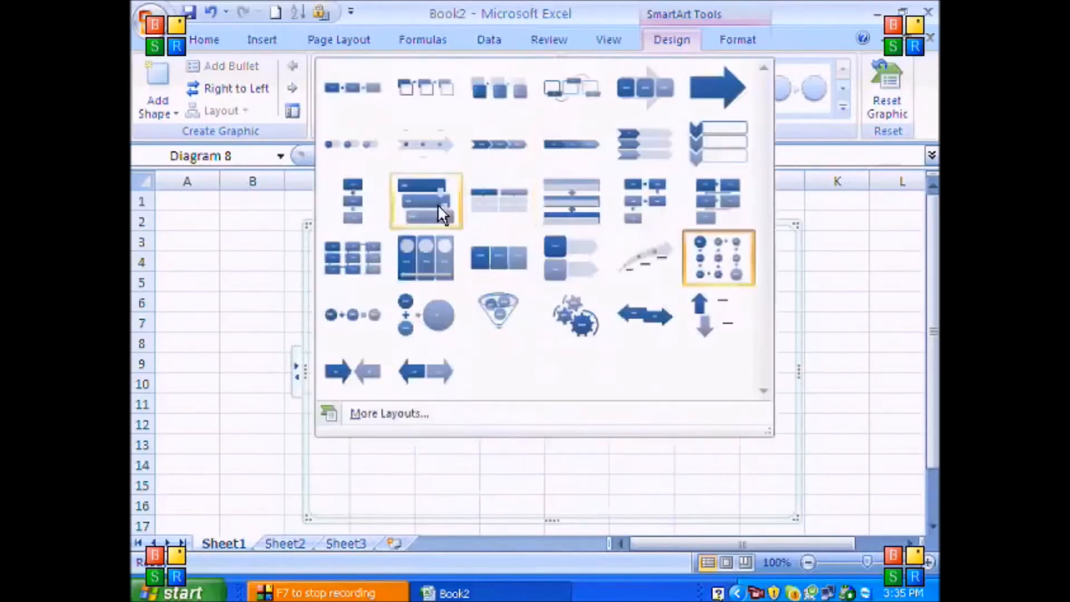
left_click(438, 205)
left_click(545, 108)
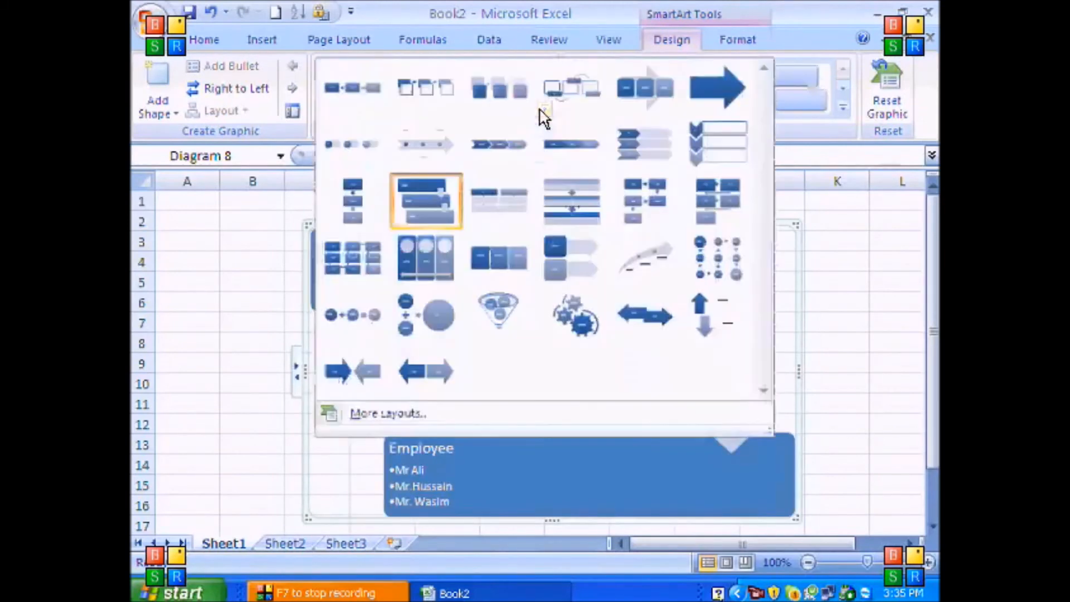
left_click(347, 252)
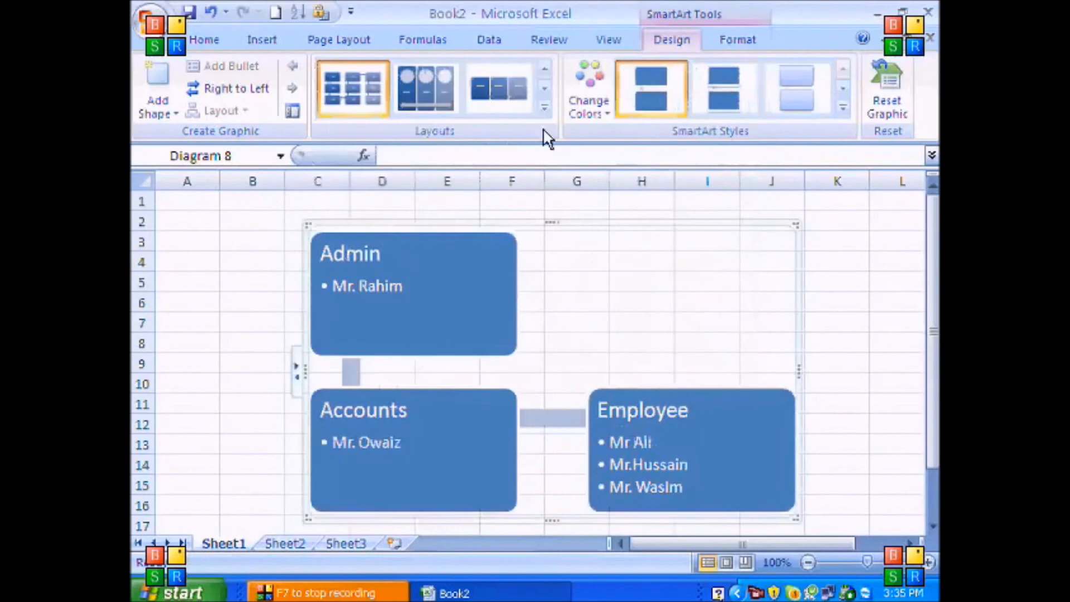
Change the SmartArt layout to the closed chevron process with three adjoining arrow segments.
left_click(544, 109)
left_click(573, 158)
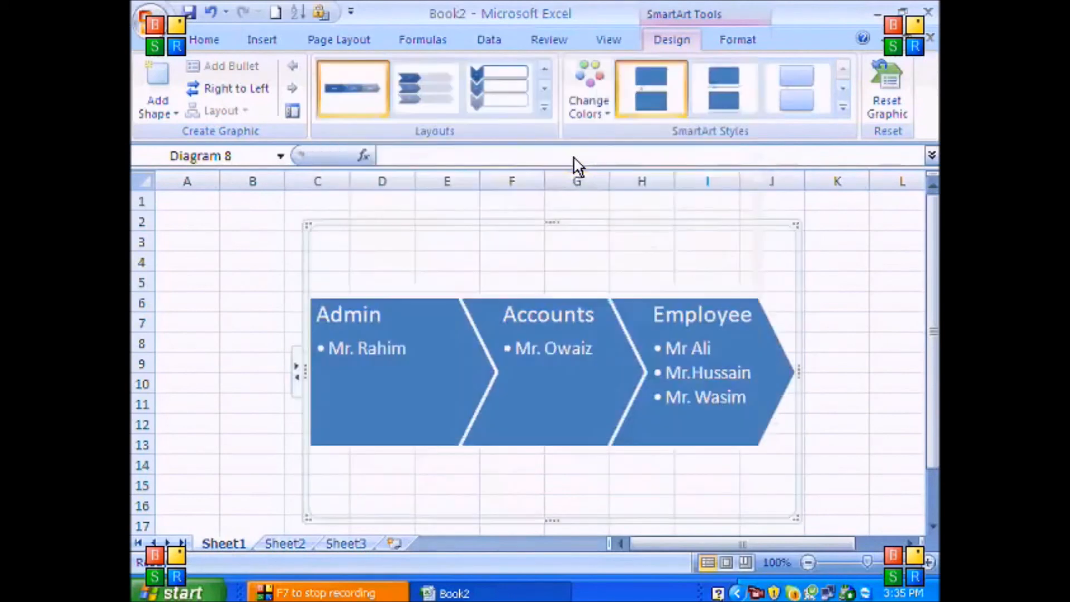
Try the continuous block process layout and the plus-and-equals equation layout on the SmartArt.
left_click(544, 108)
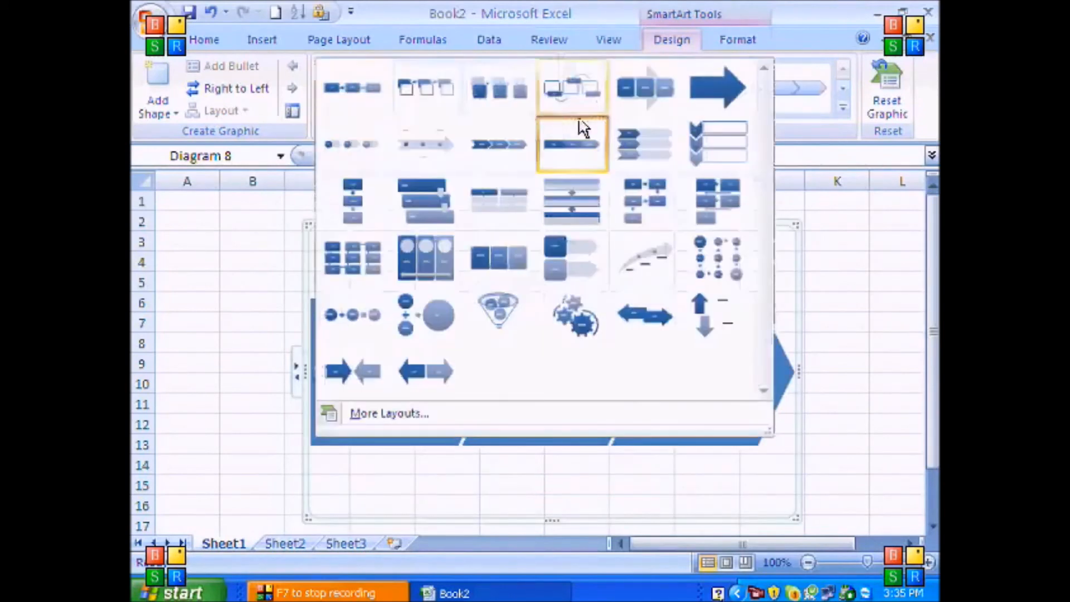
left_click(653, 103)
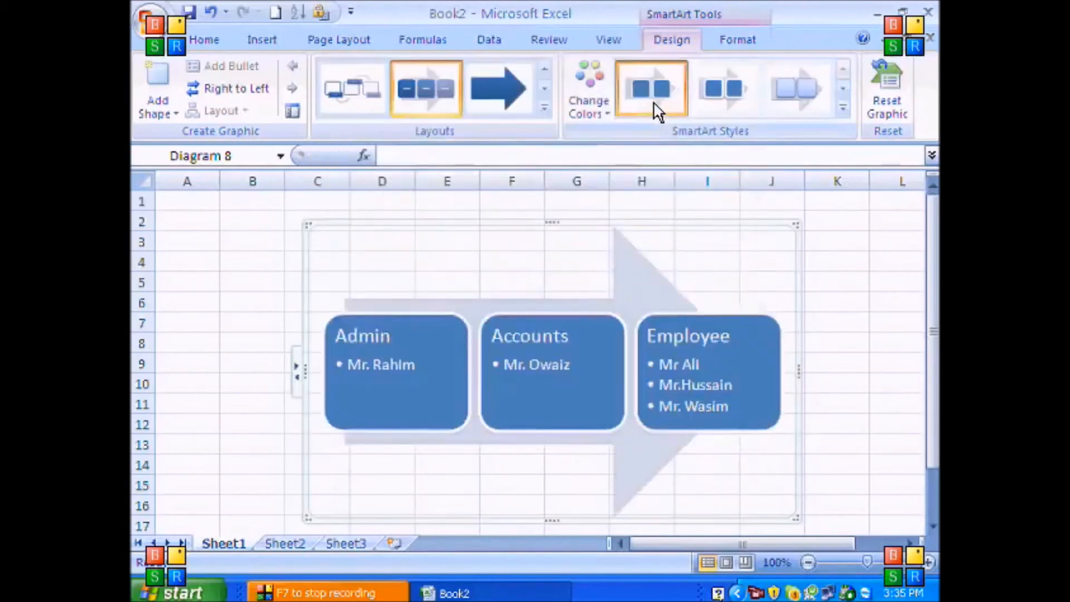
left_click(545, 107)
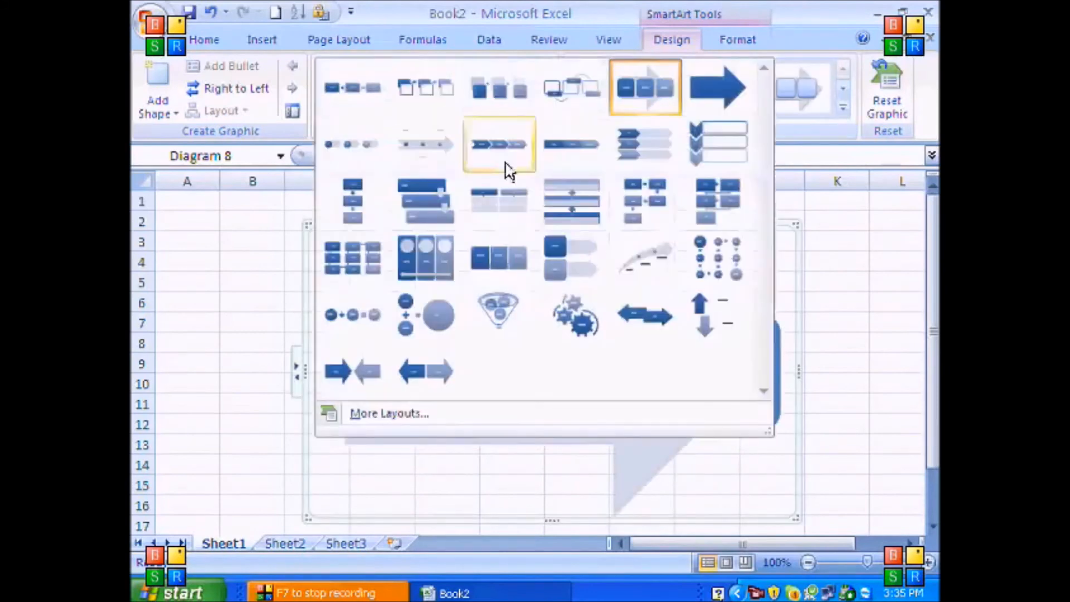
left_click(385, 317)
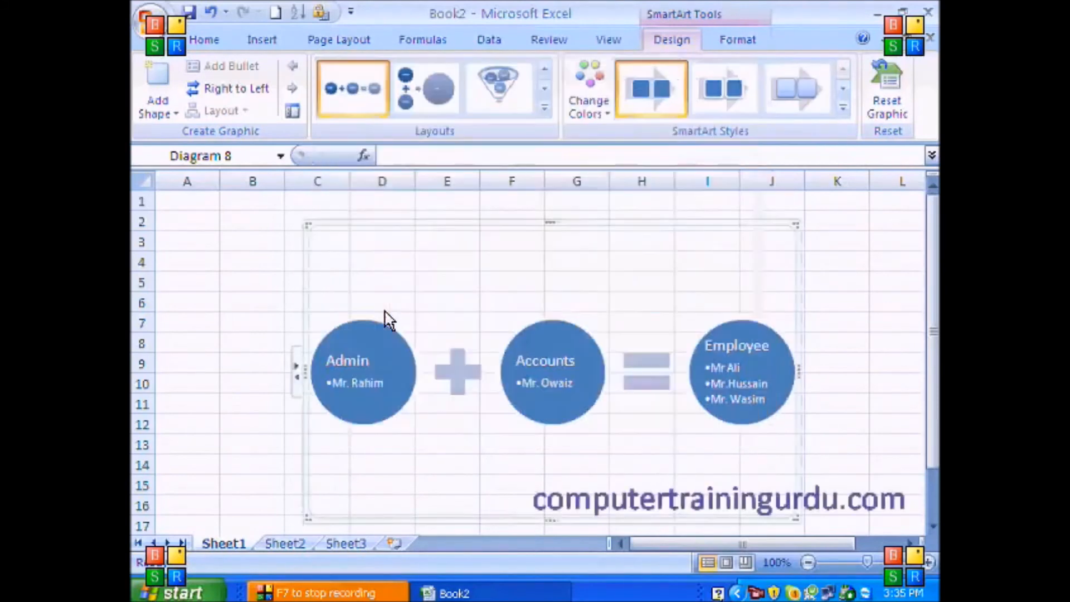
Move the SmartArt graphic about one column to the left so that it starts in column B.
left_click_drag(471, 222, 397, 219)
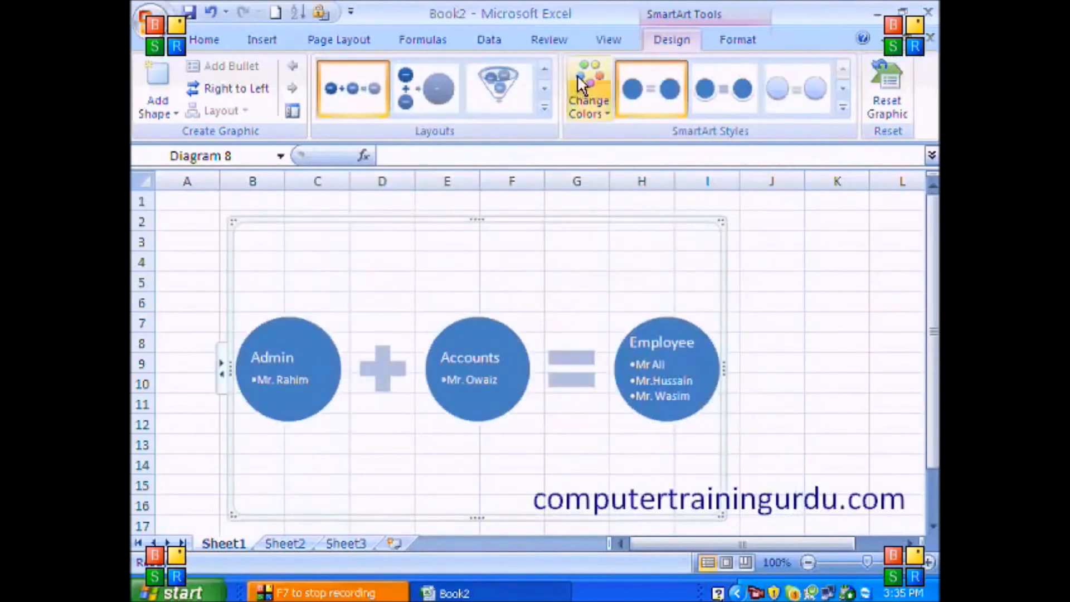
Try the vertical arrow list and gear layouts on the SmartArt.
left_click(545, 114)
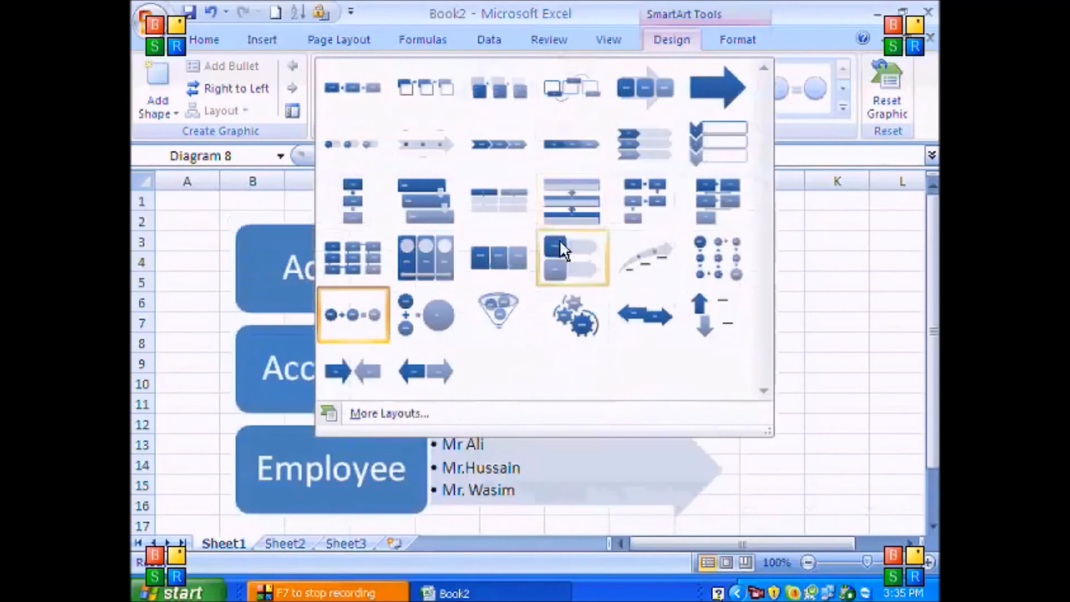
left_click(560, 239)
left_click(544, 114)
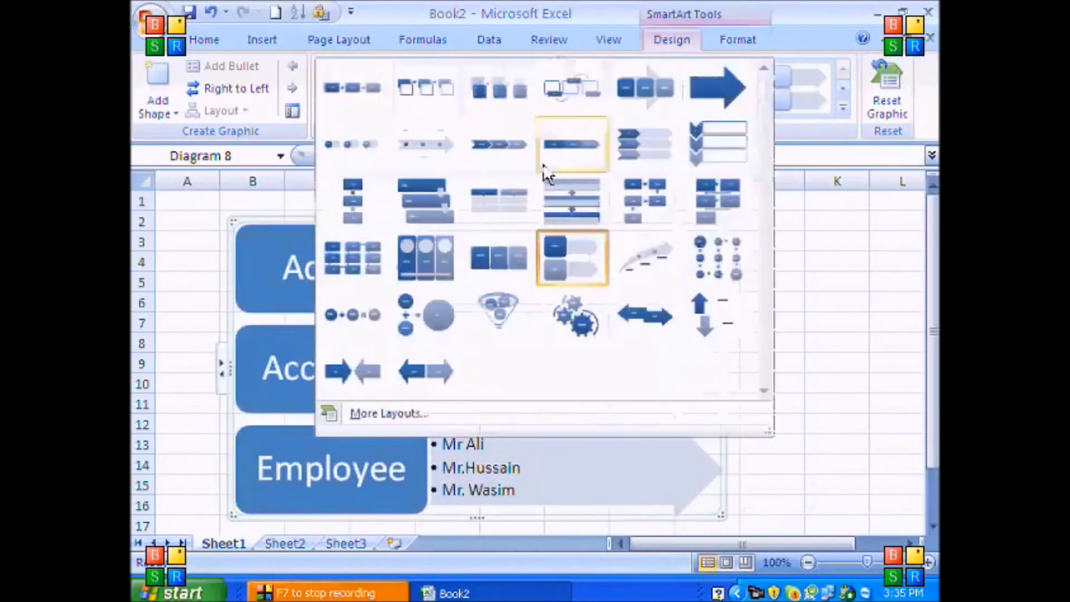
left_click(560, 318)
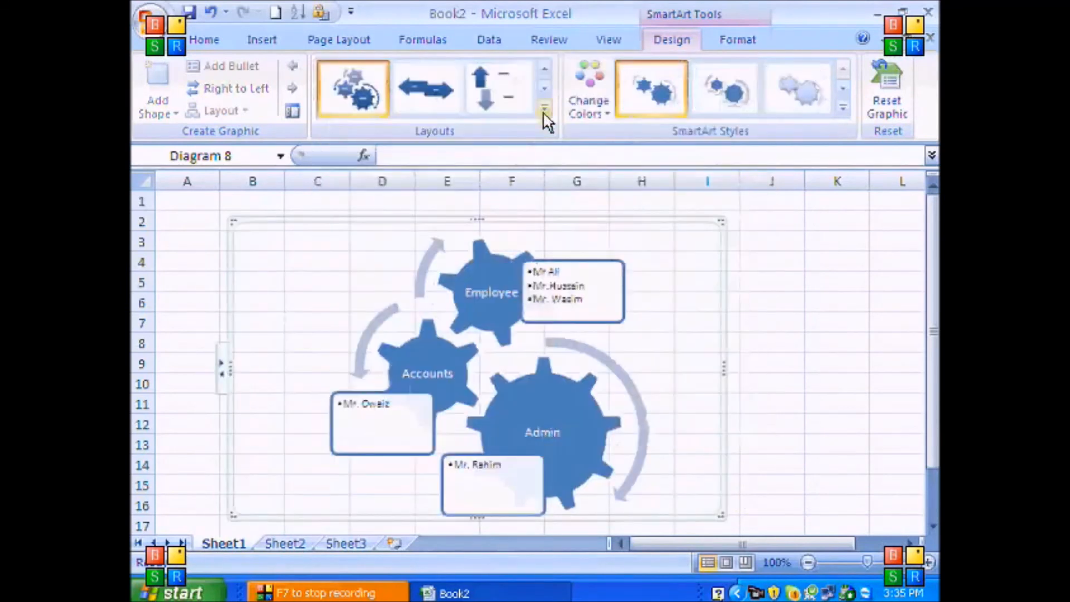
Change the SmartArt layout to the chevron list with each department's names in a row of arrows.
left_click(545, 117)
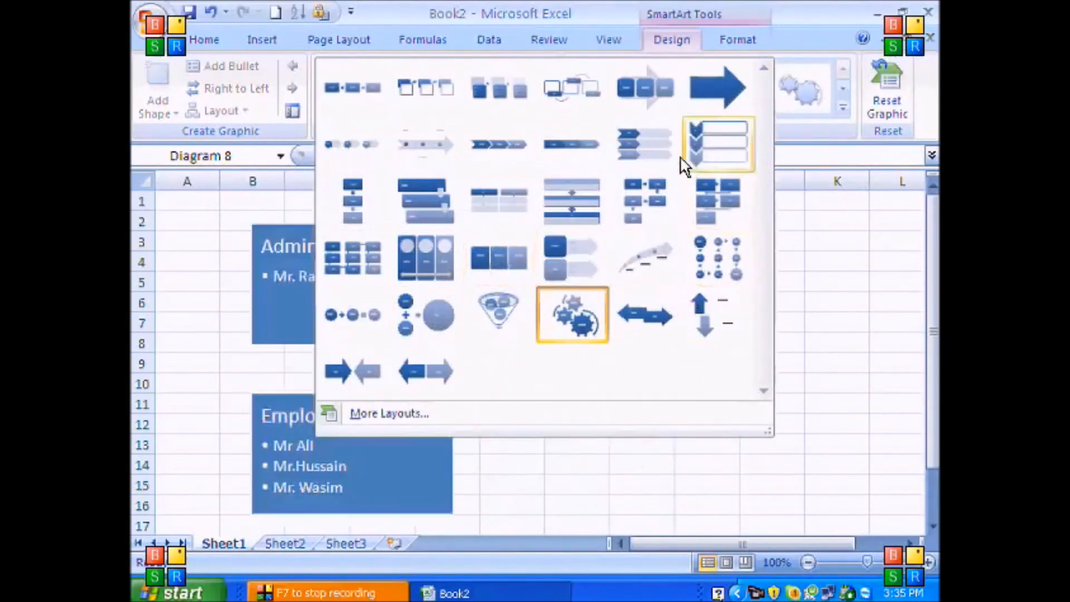
left_click(650, 146)
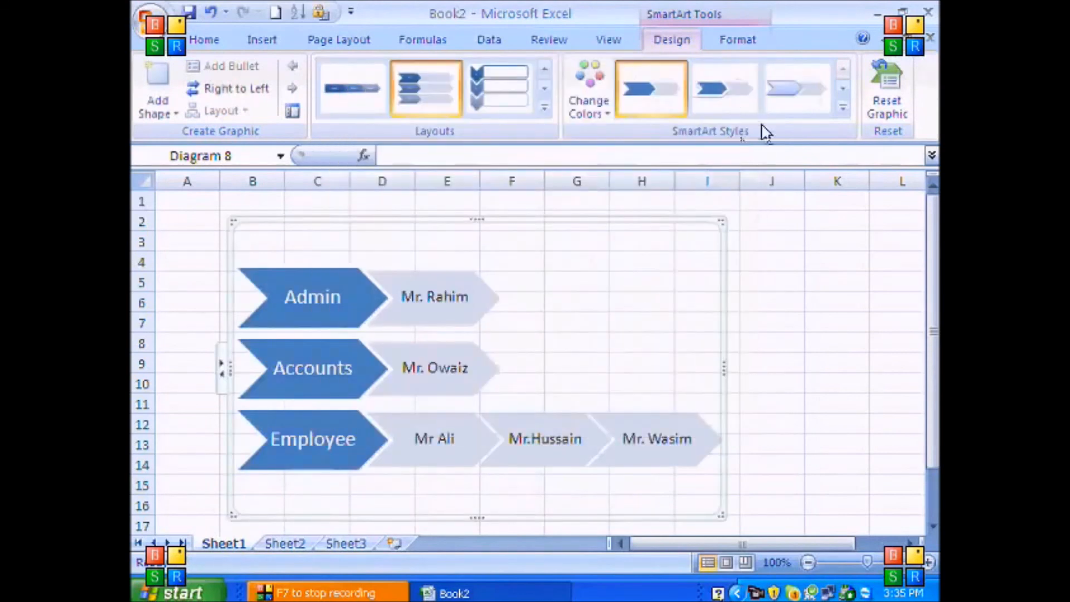
Try the angled 3-D style with bevelled metallic arrows on the SmartArt and reset the graphic.
left_click(843, 113)
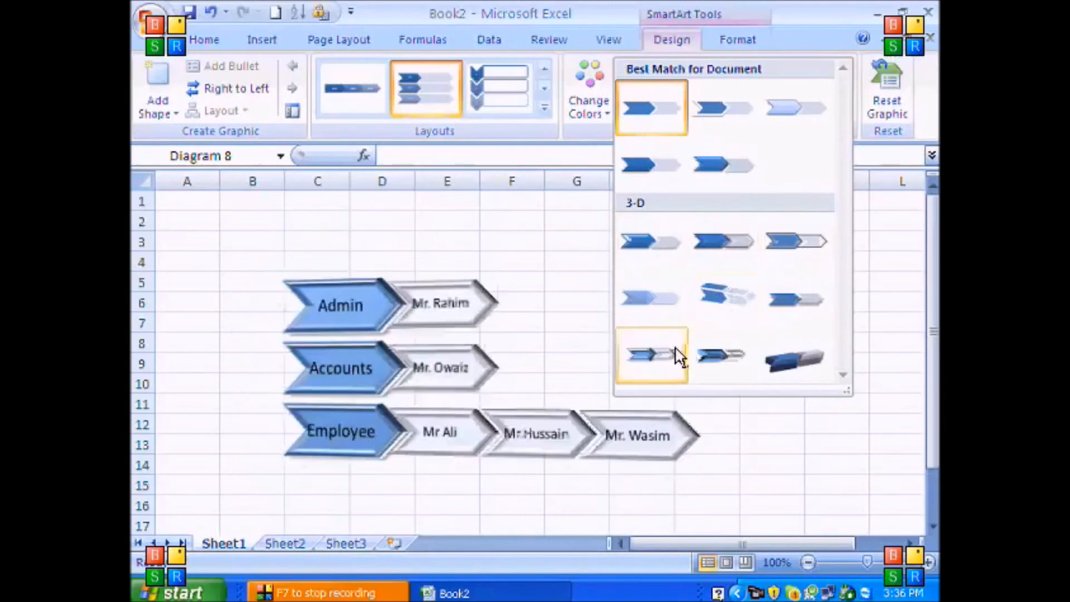
left_click(715, 358)
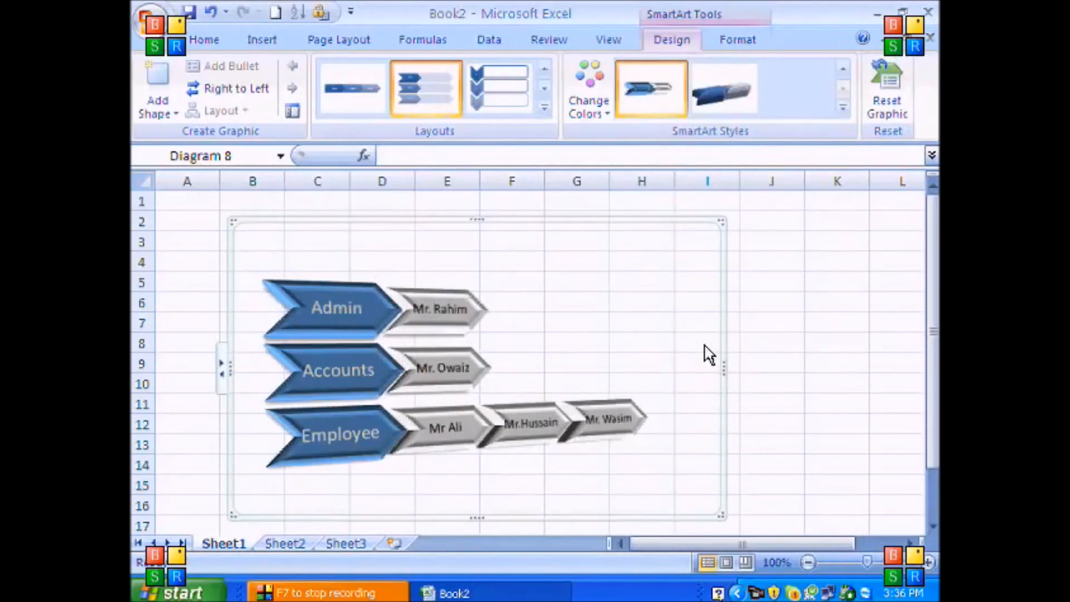
left_click(880, 114)
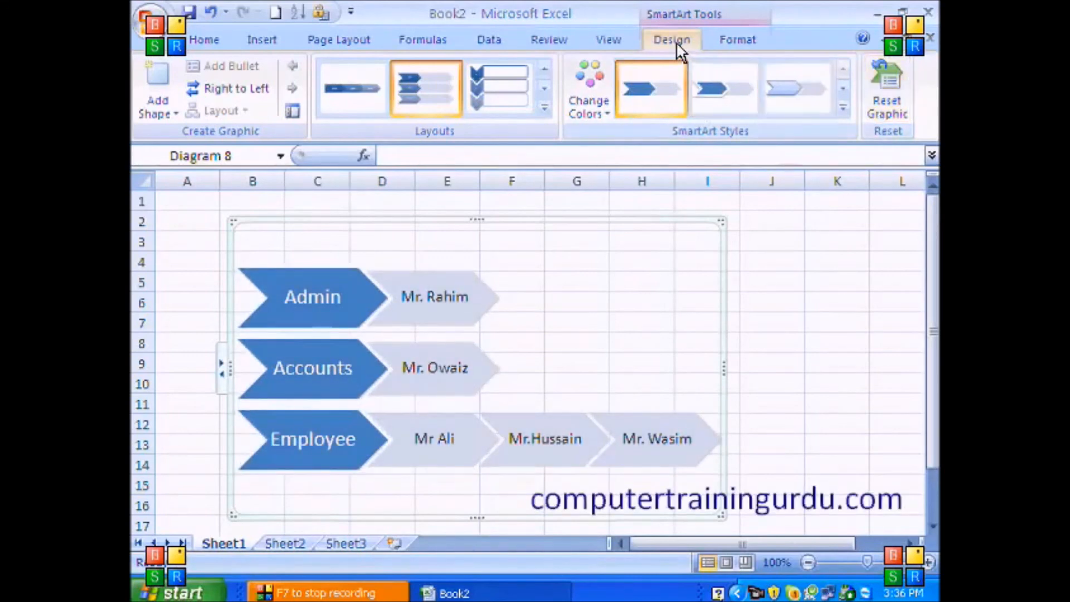
Apply the first, pale grey WordArt style for all text in the shape to the SmartArt.
left_click(747, 45)
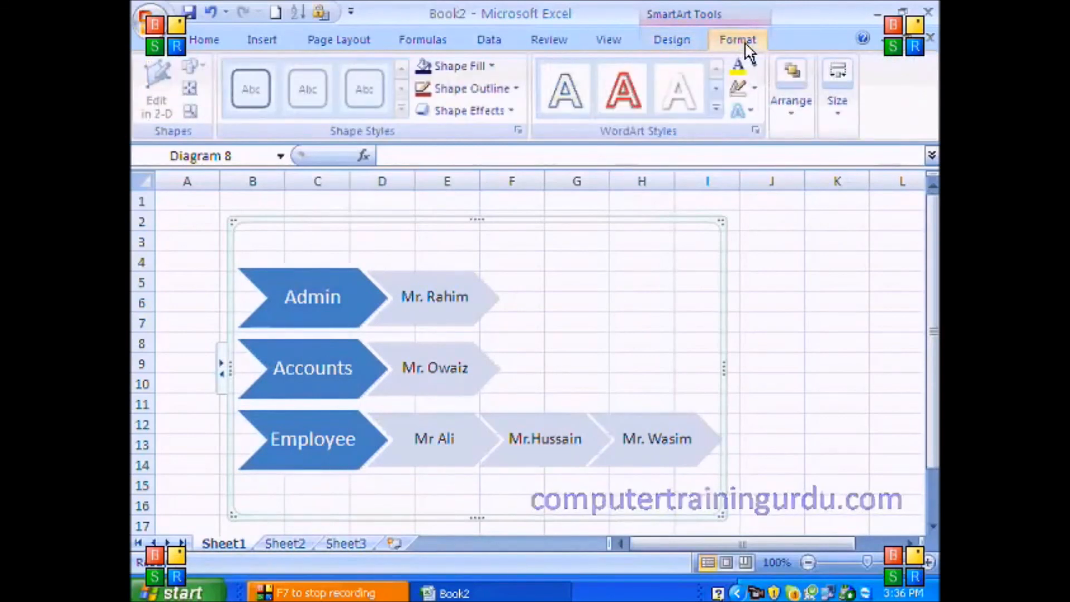
left_click(717, 108)
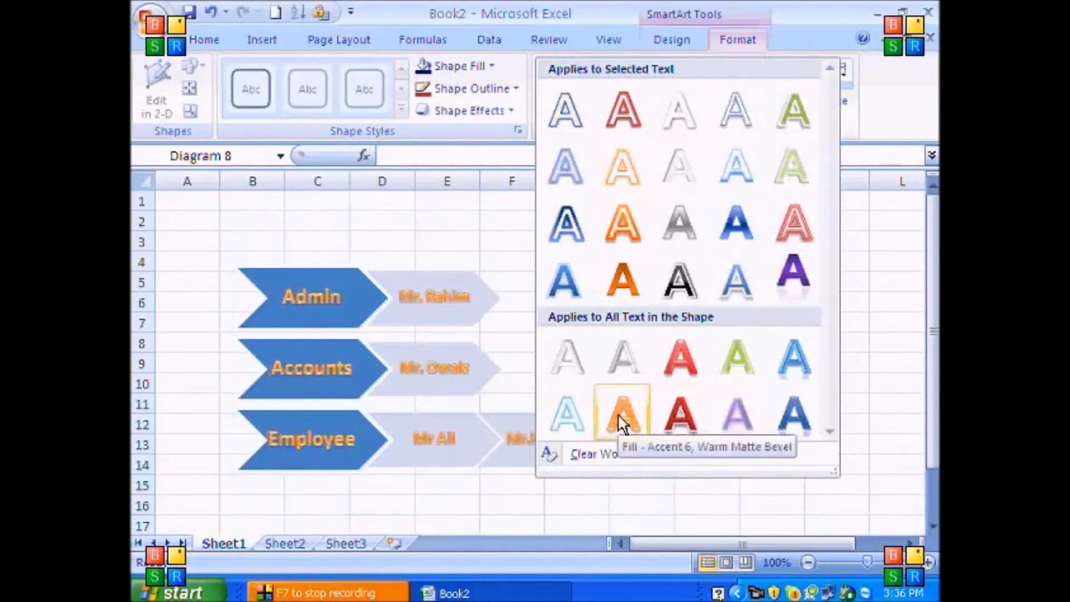
left_click(567, 356)
Set the SmartArt text fill to black and its text outline to yellow.
left_click(755, 65)
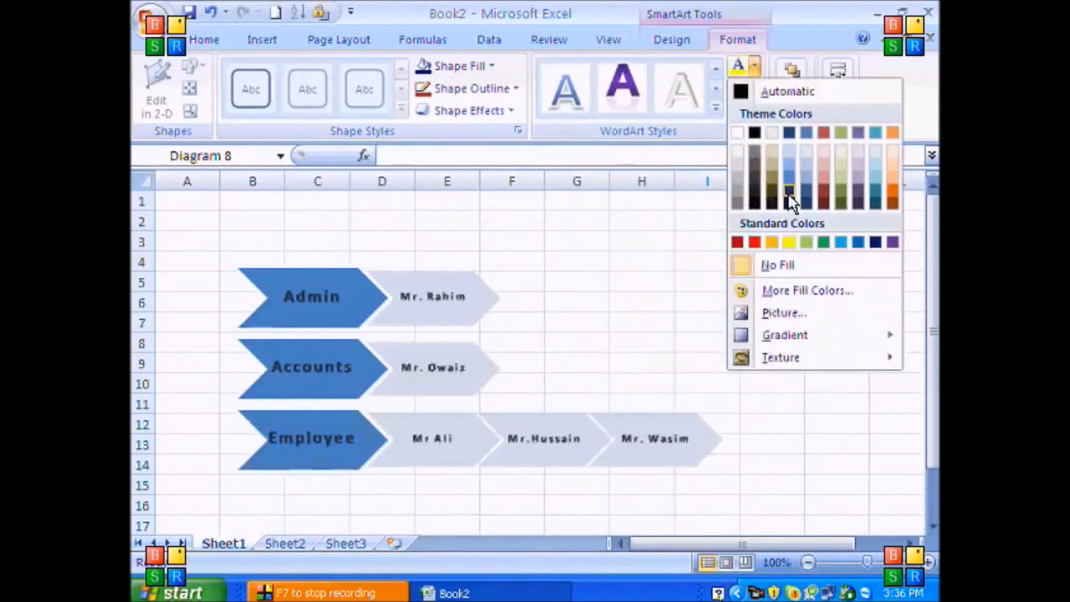
left_click(754, 132)
left_click(755, 87)
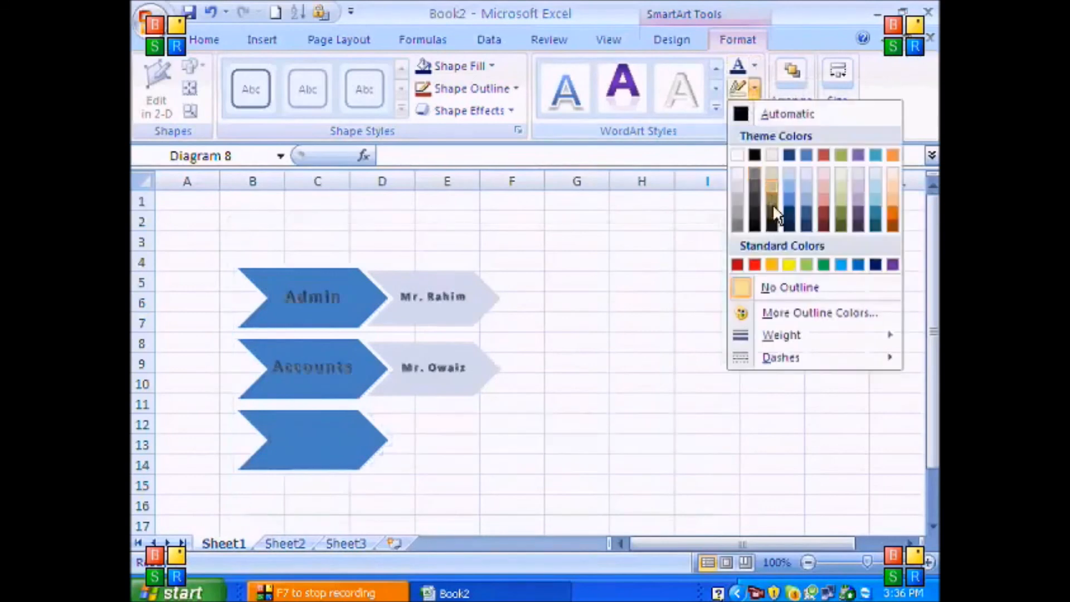
left_click(790, 266)
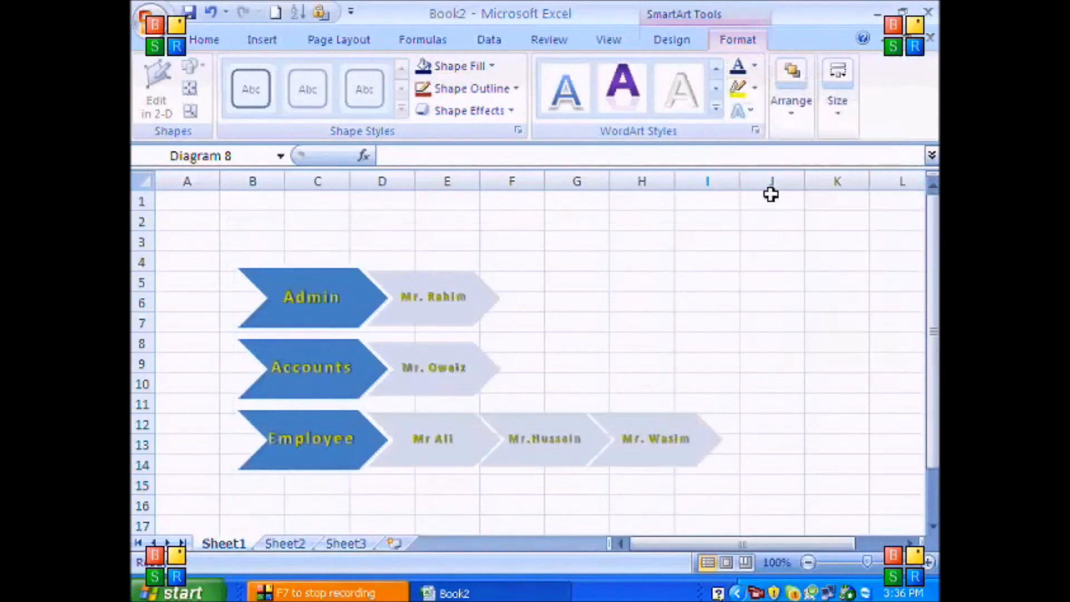
Try the strongest orange glow variation as a text effect on the SmartArt text.
left_click(747, 112)
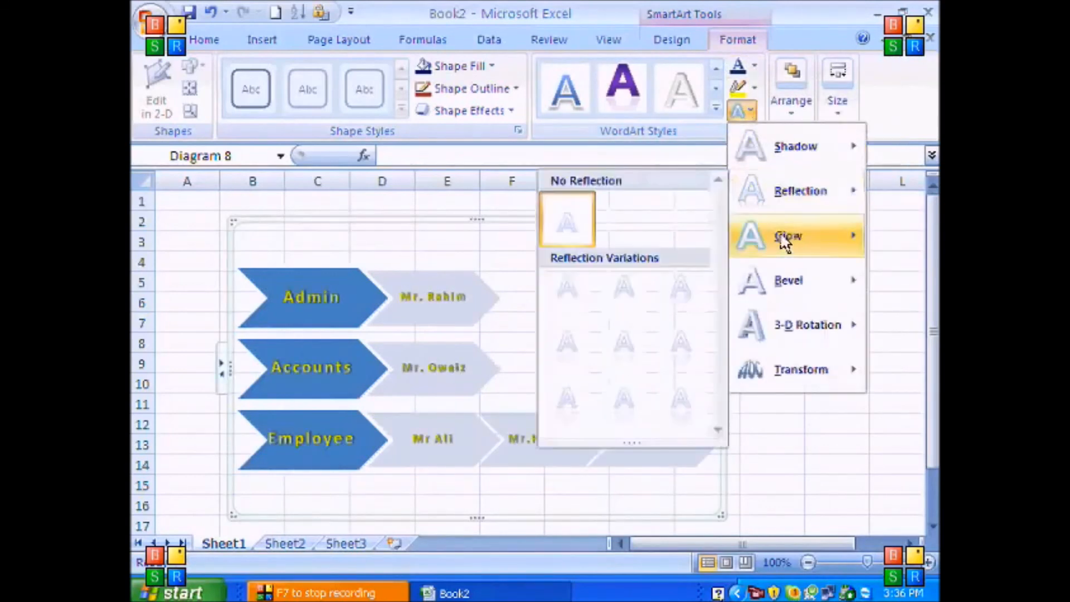
mouse_move(781, 236)
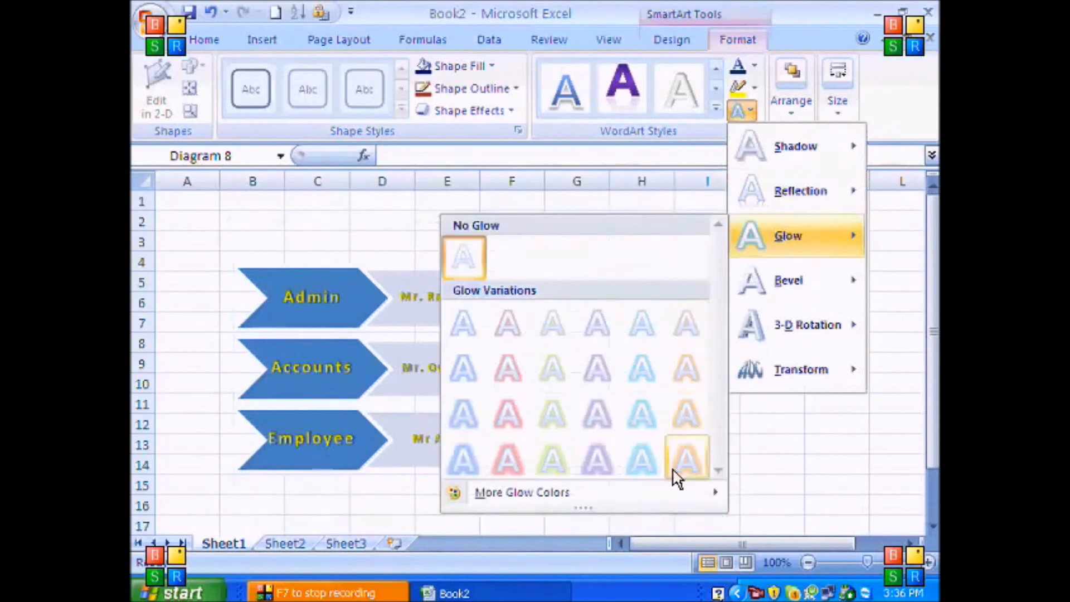
left_click(687, 460)
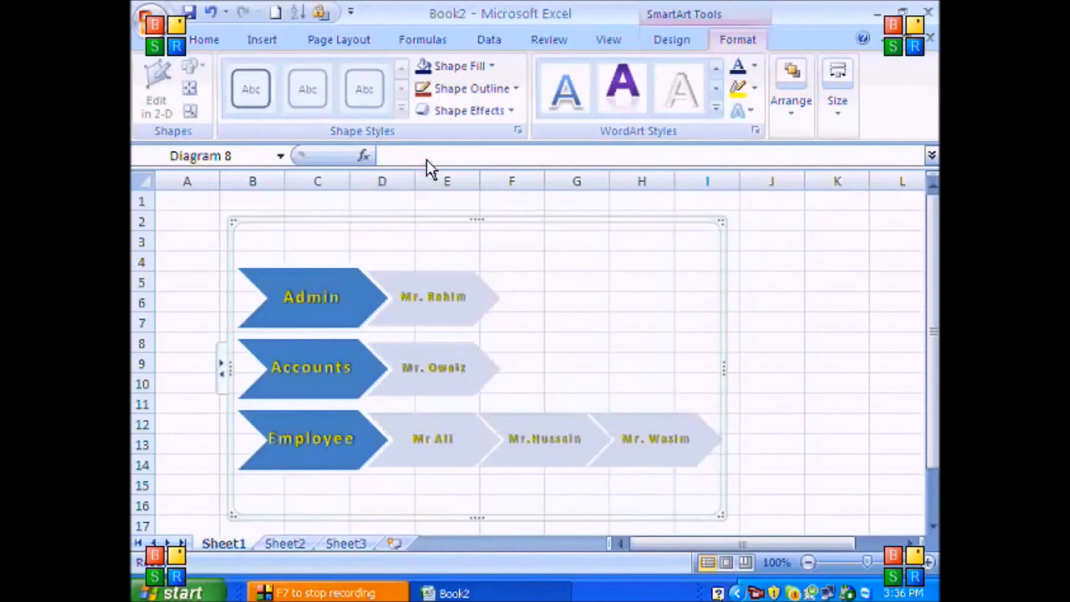
Open the set of commands for inserting objects into the worksheet.
left_click(264, 40)
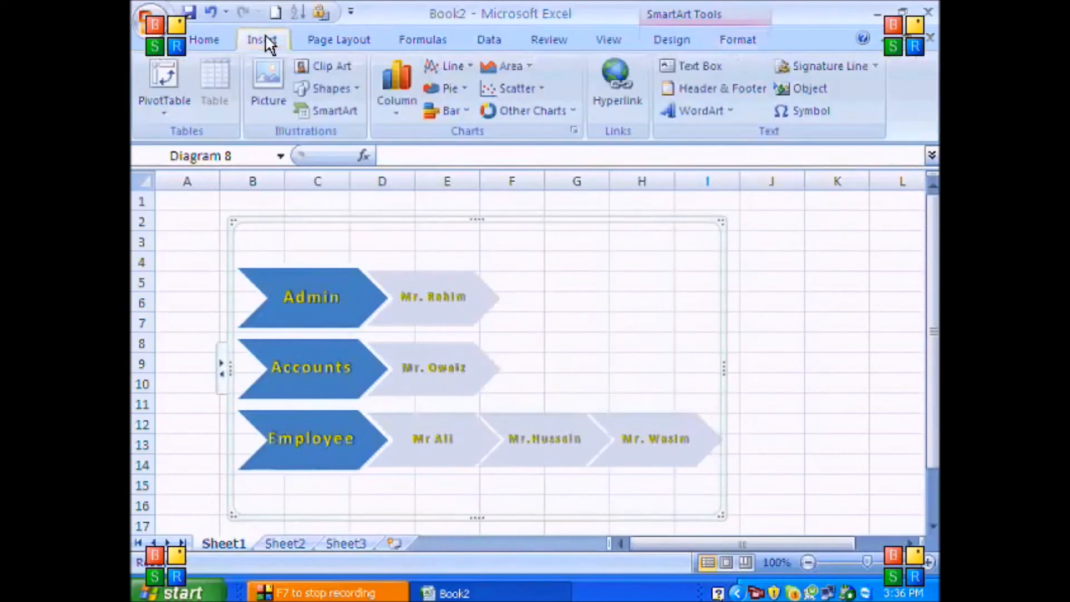